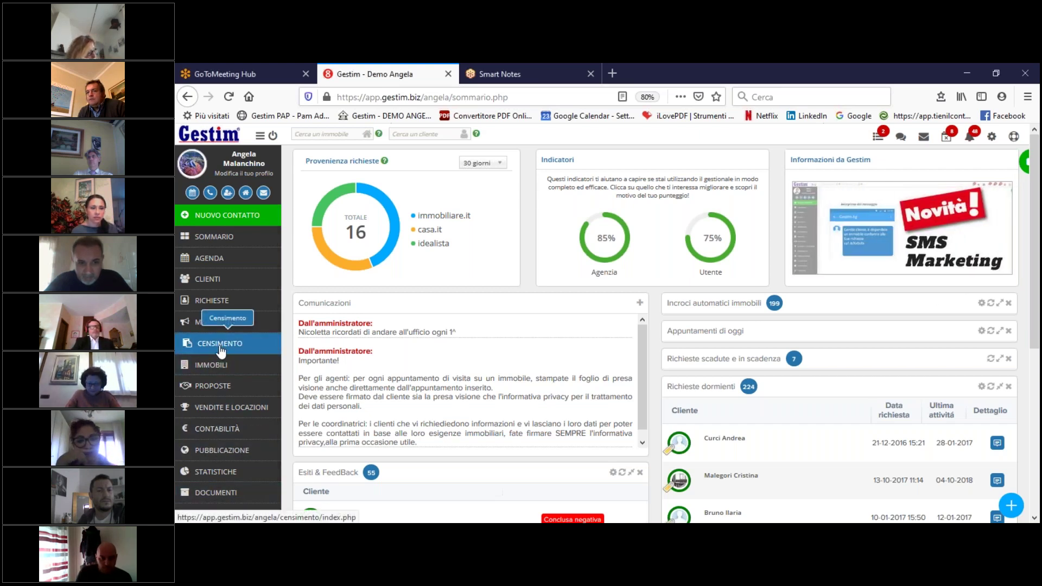
Step: Open the Censimento section and set the survey method to Telefonata
click(223, 347)
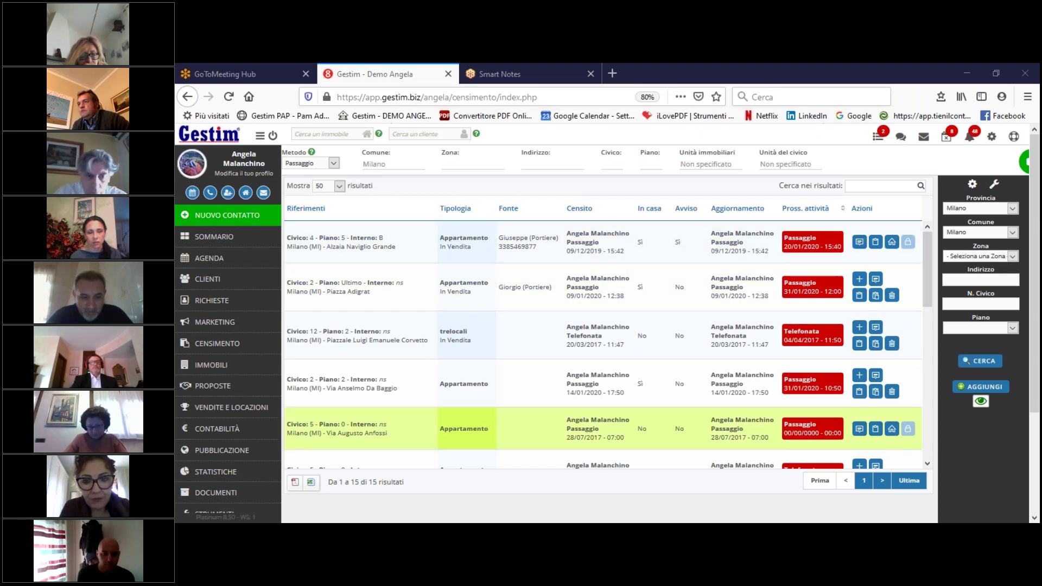
click(310, 165)
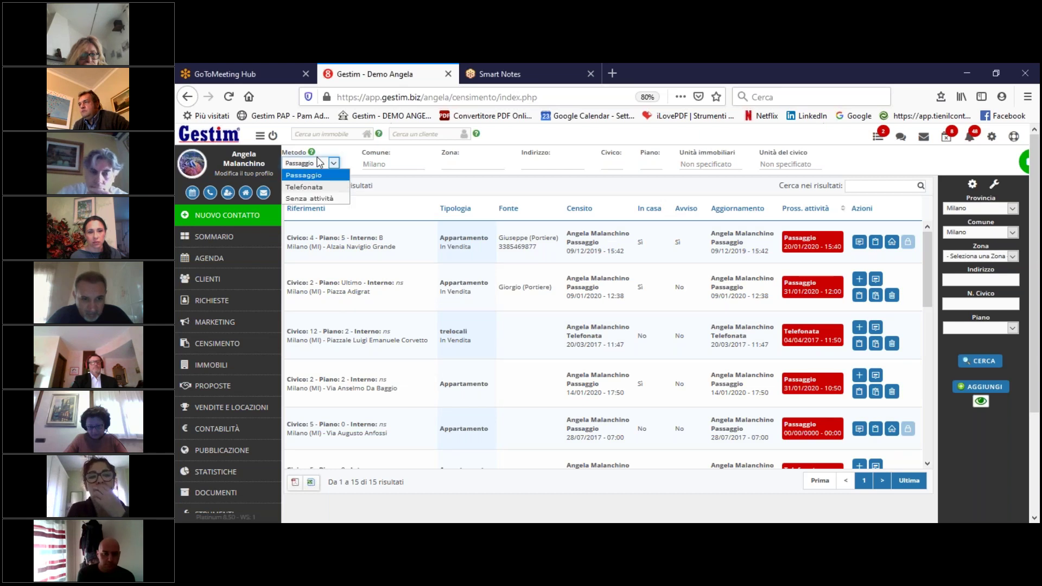
click(317, 187)
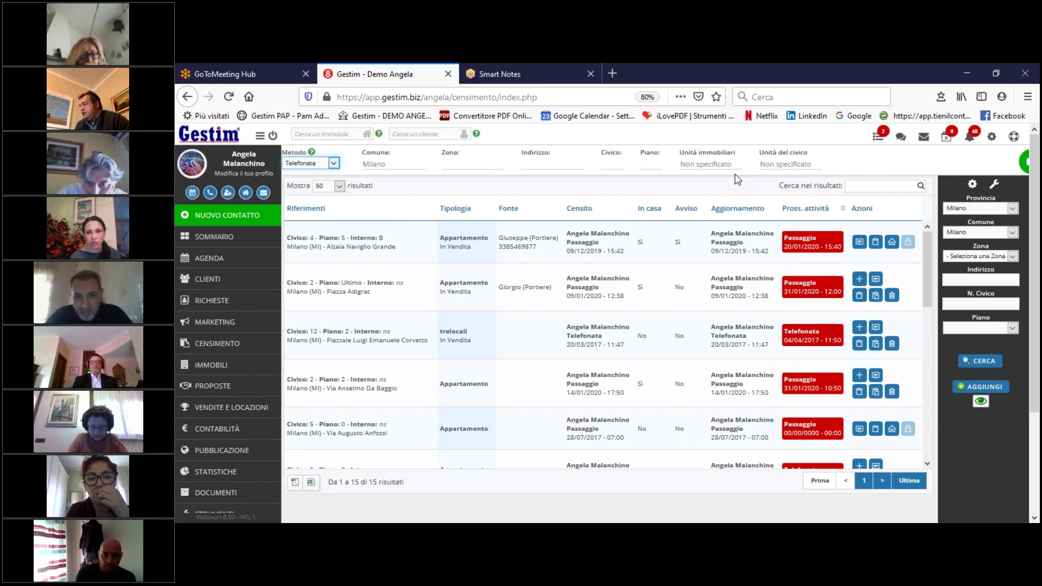
Step: Set the search zone to Arena and fill in the property's street from the matching suggestions
mouse_move(777, 170)
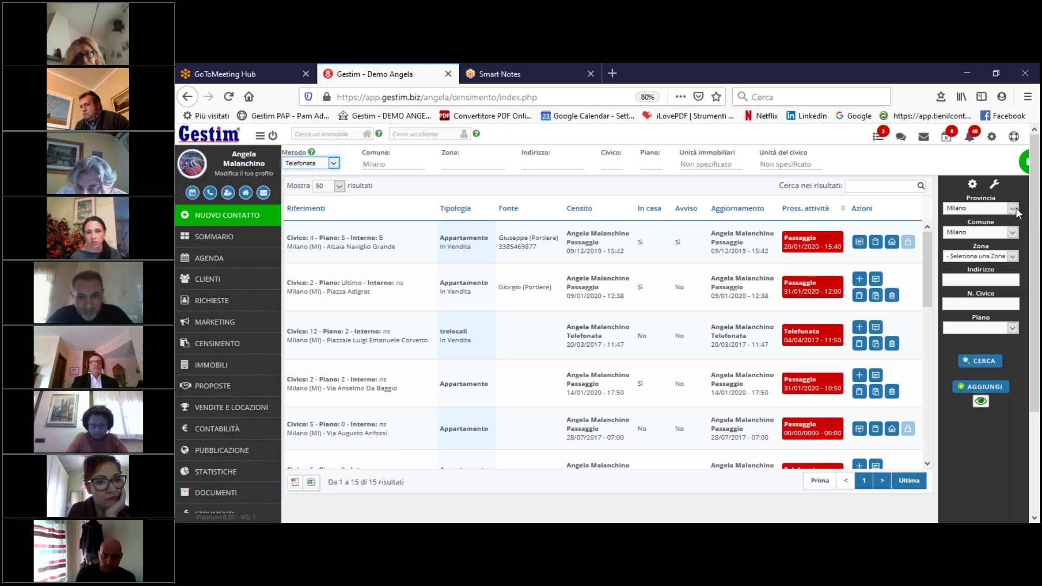
click(987, 257)
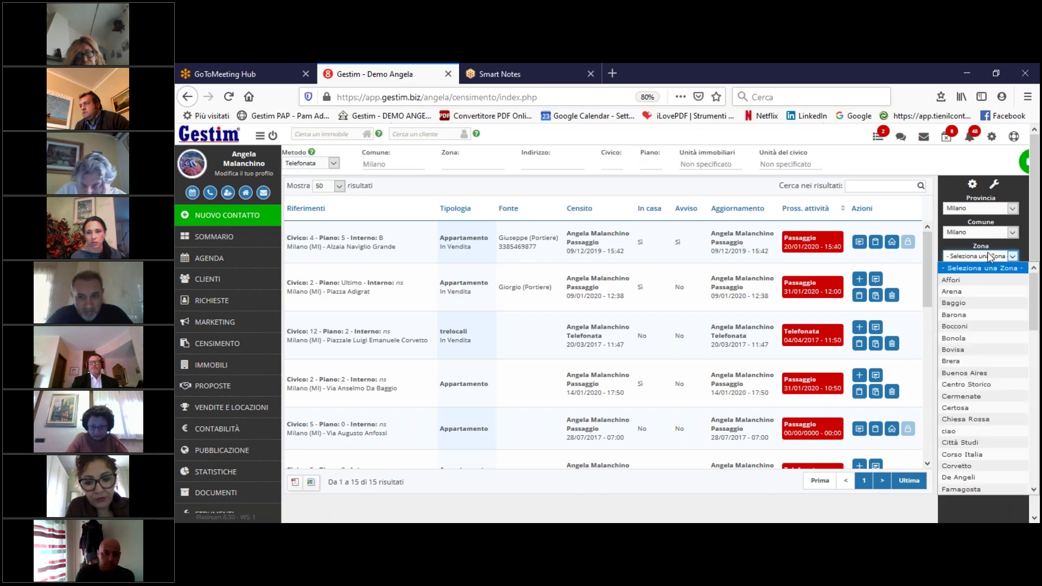
click(968, 291)
click(1000, 280)
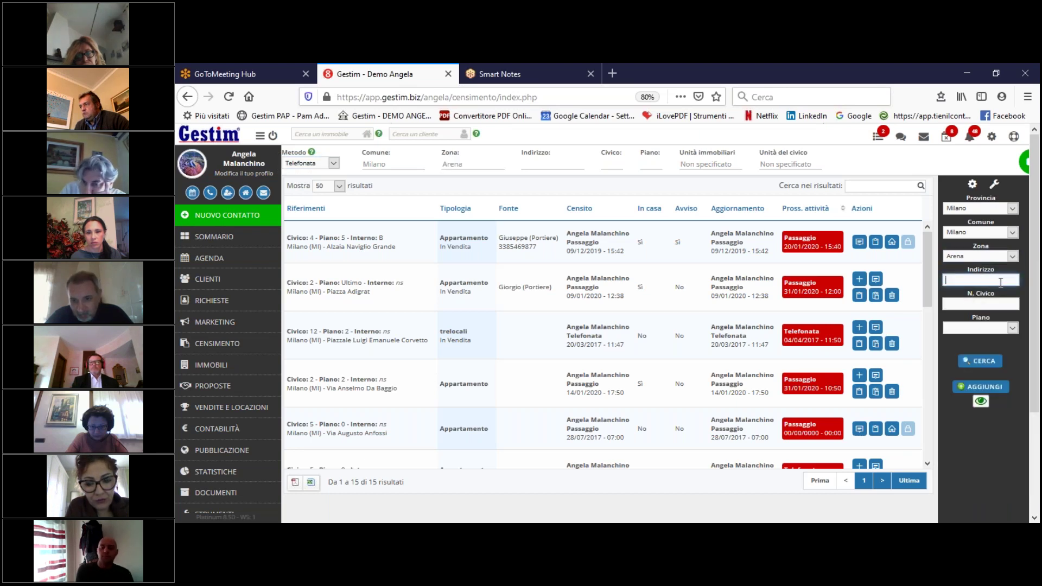
text(via)
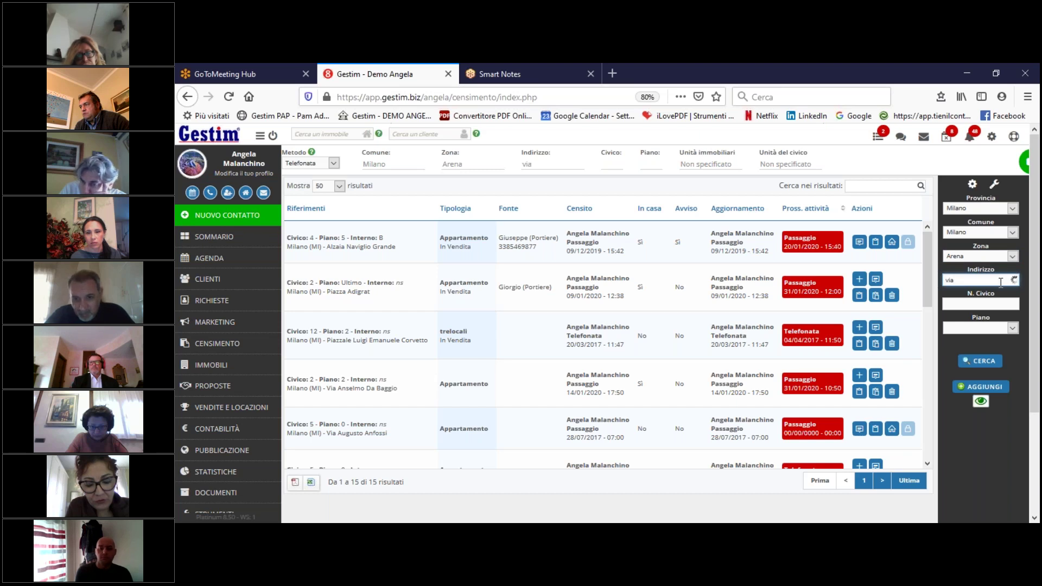
text(l)
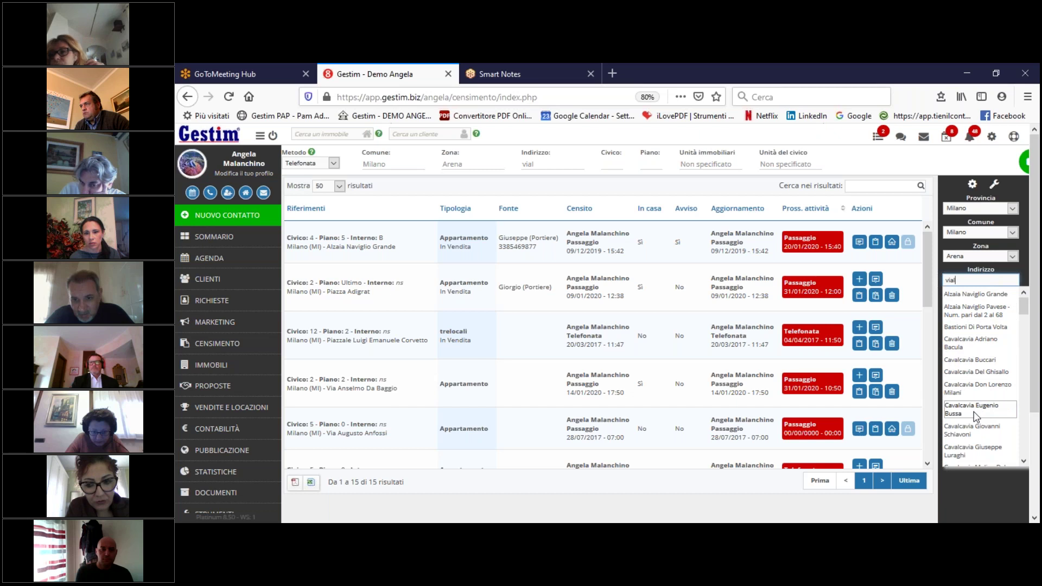
click(976, 451)
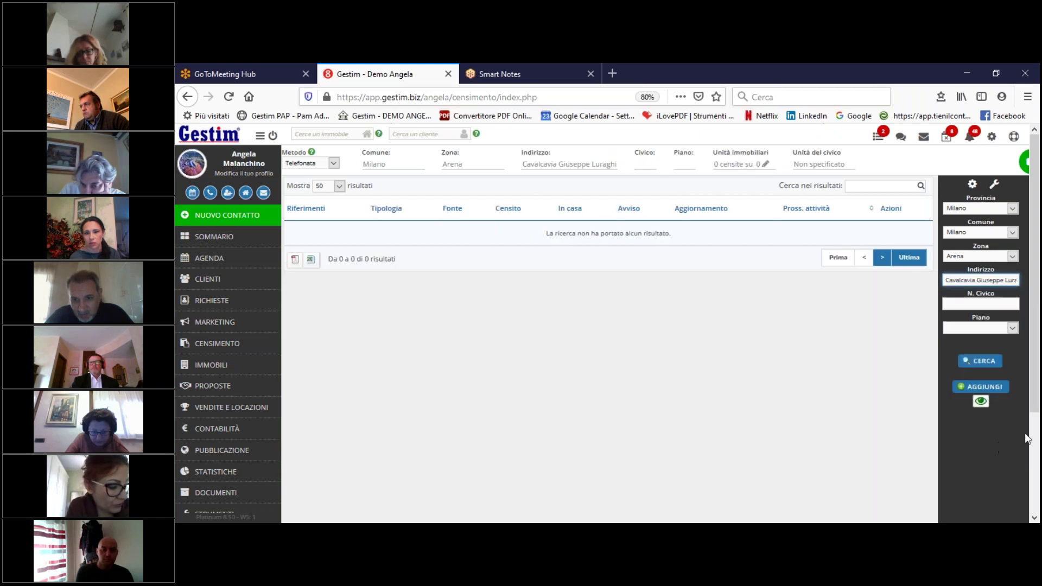
Step: Enter the property's house number with floor 2 and start adding a new census record for it
click(976, 304)
text(11)
click(983, 329)
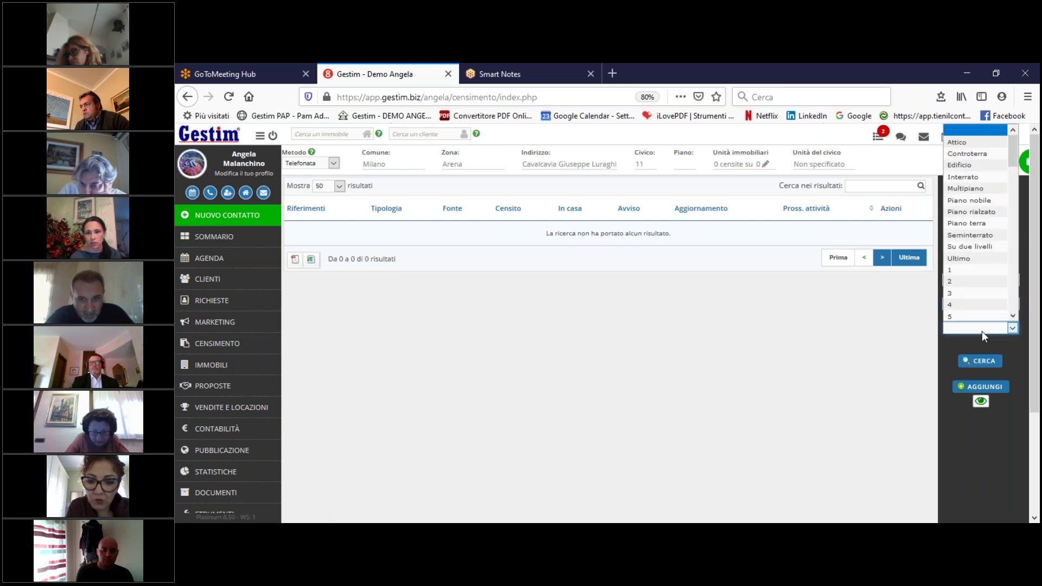
click(979, 282)
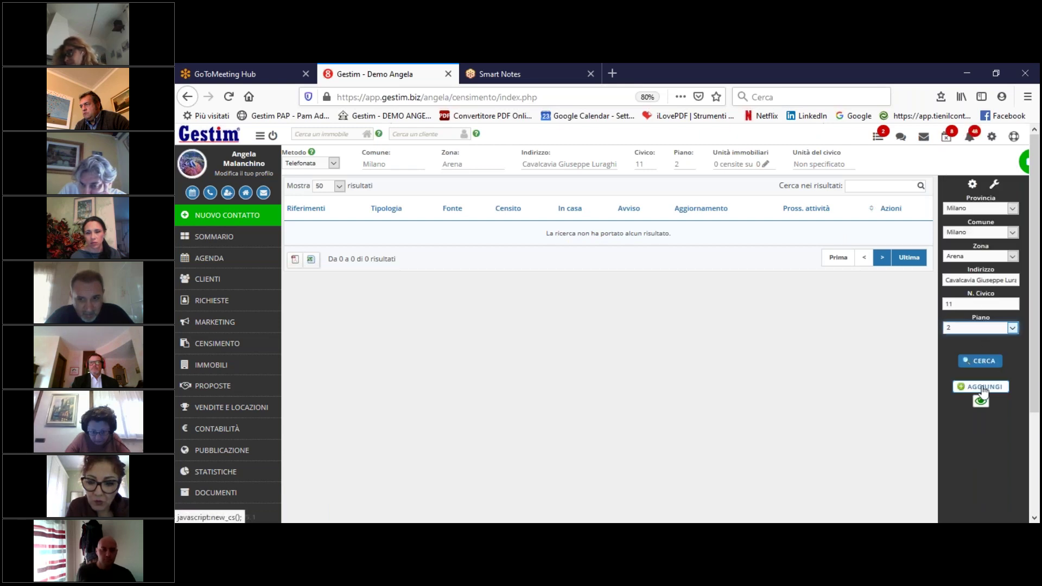
click(982, 386)
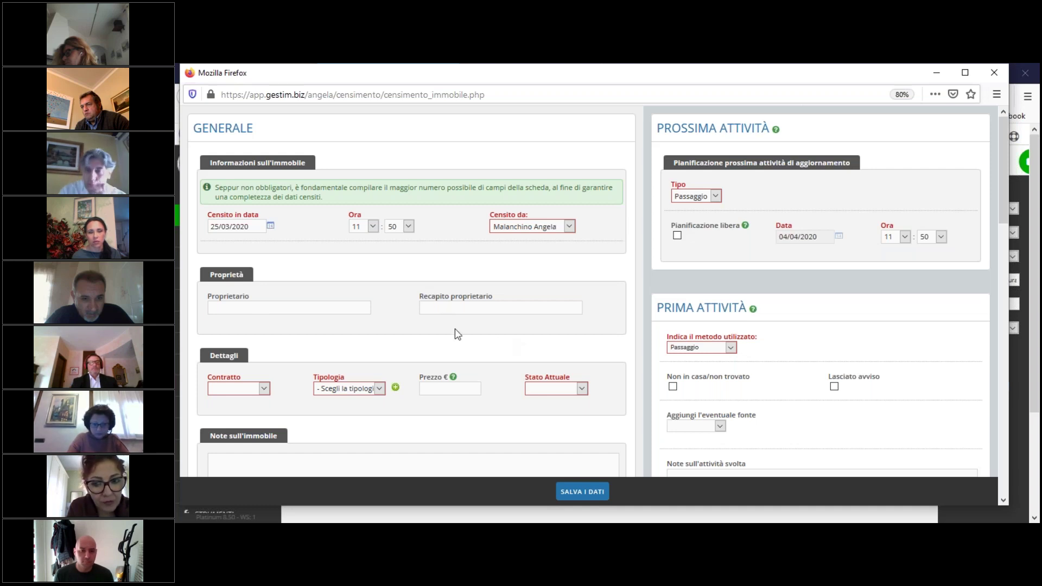
Step: In the property details, set Contratto to Sconosciuto, Tipologia to Appartamento and Stato Attuale to Sconosciuto
scroll(358, 300, down, 2)
click(264, 282)
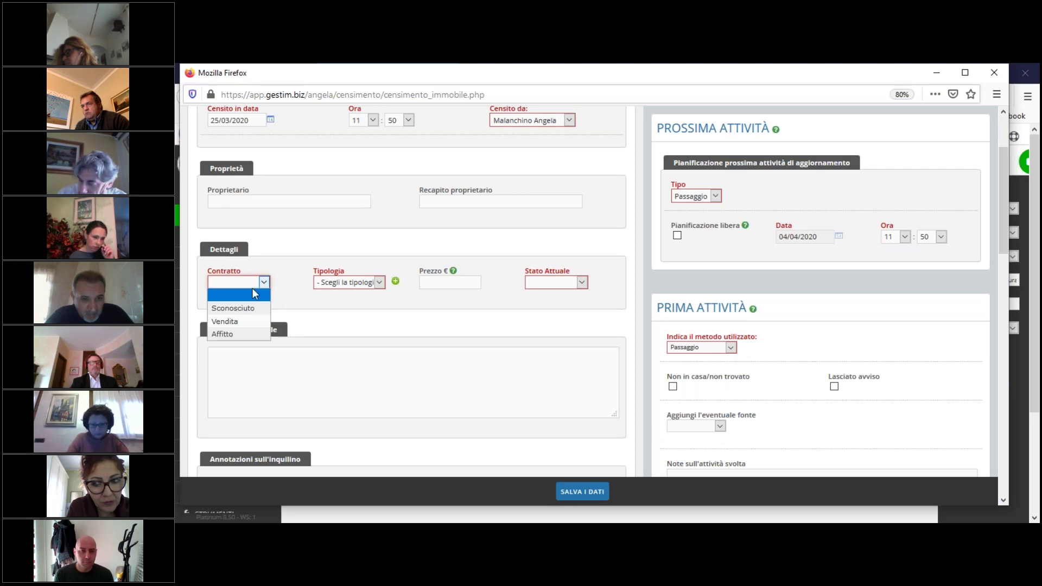
click(234, 309)
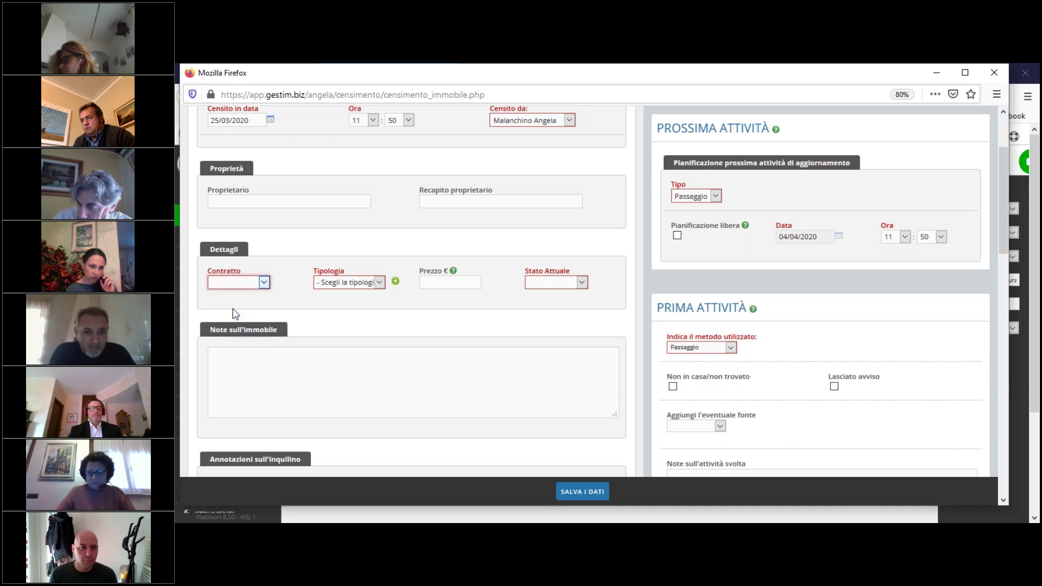
click(342, 283)
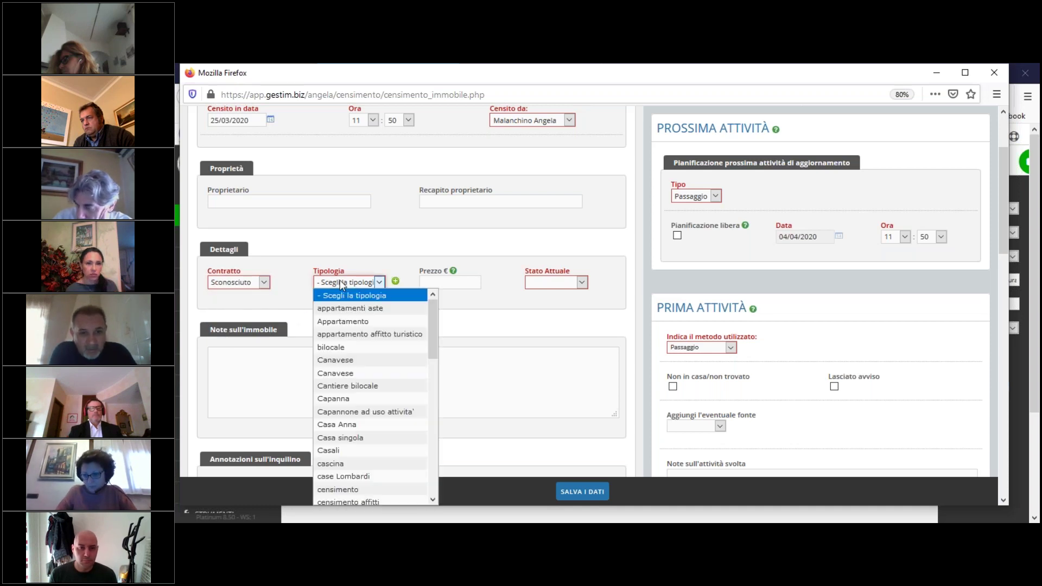
click(338, 323)
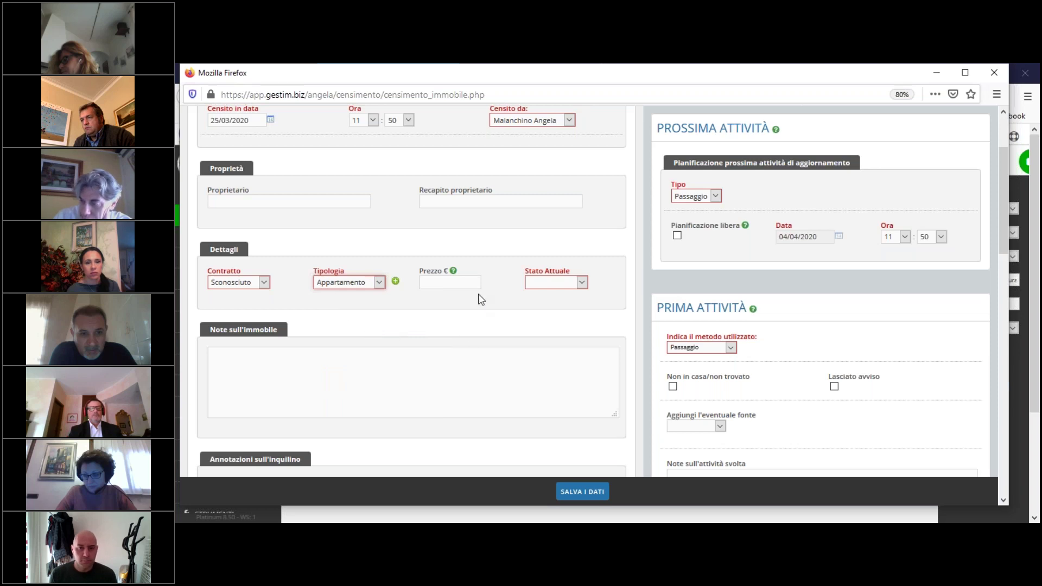
click(454, 271)
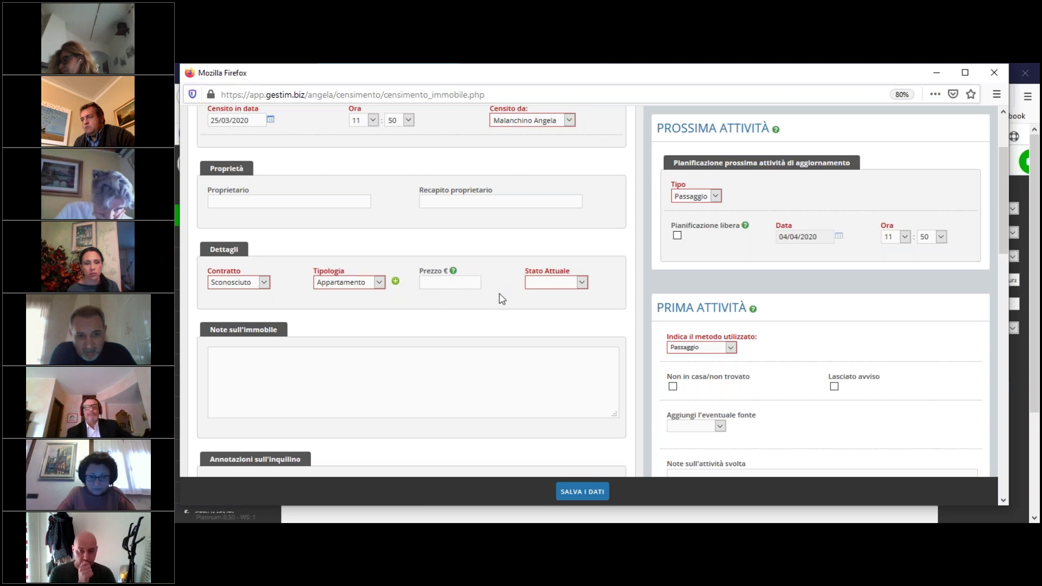
click(551, 289)
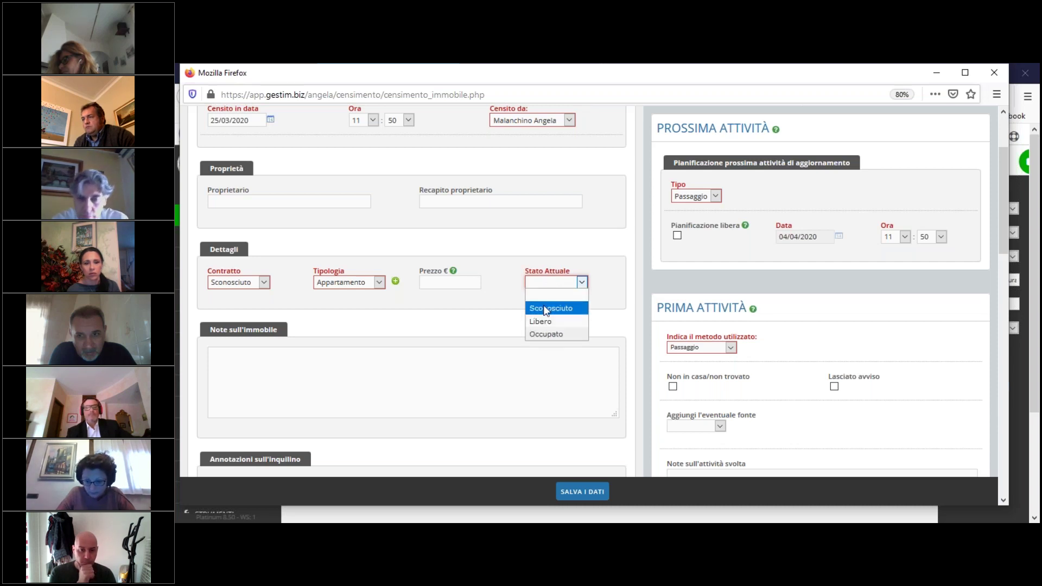
click(545, 308)
Step: In the Ubicazione section, set Scala/Interno to B and save the coordinates retrieved for the property's address
scroll(364, 325, down, 3)
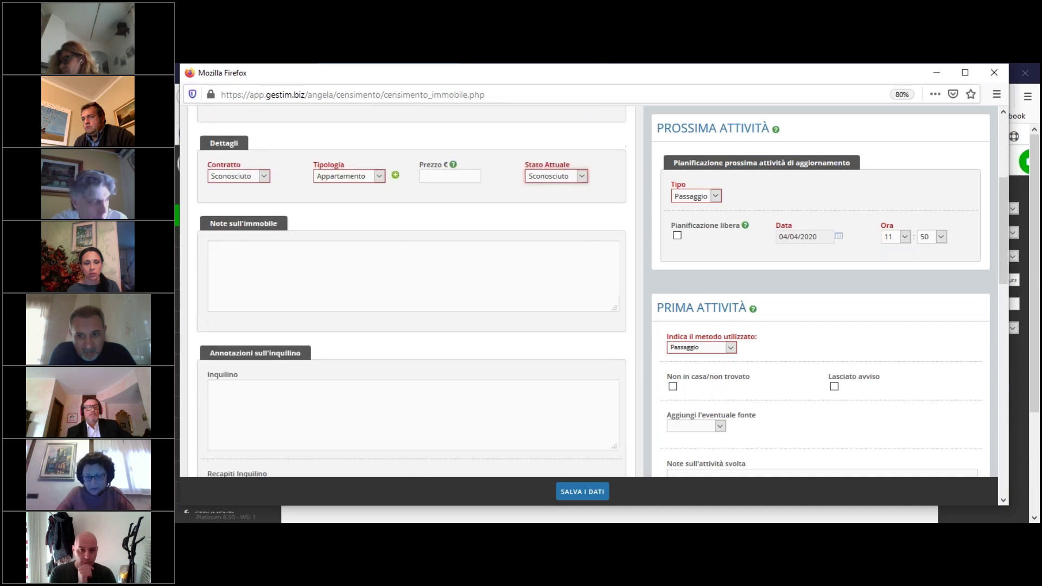
scroll(442, 231, down, 3)
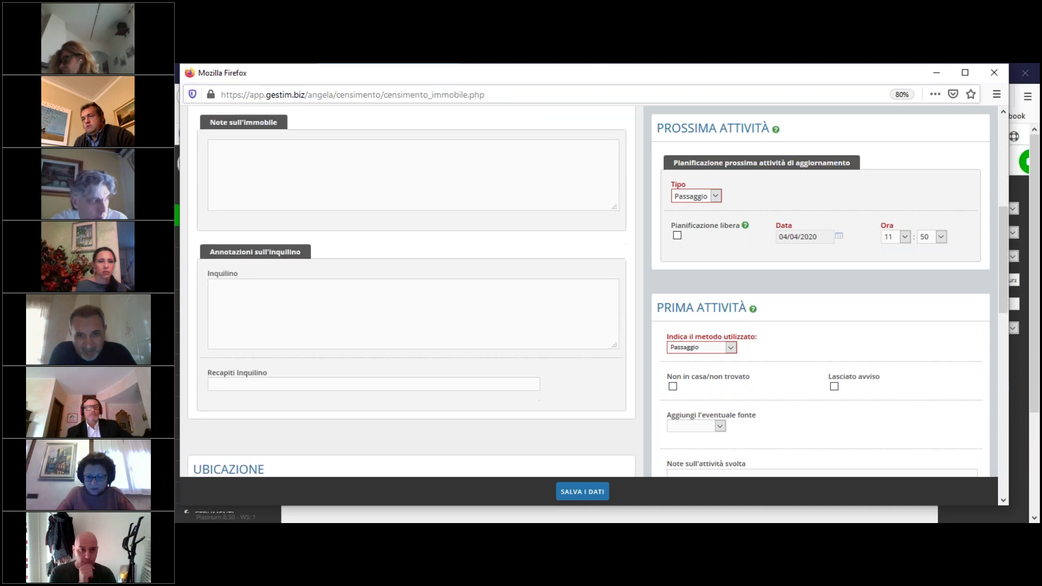
scroll(442, 231, down, 1)
scroll(440, 228, down, 8)
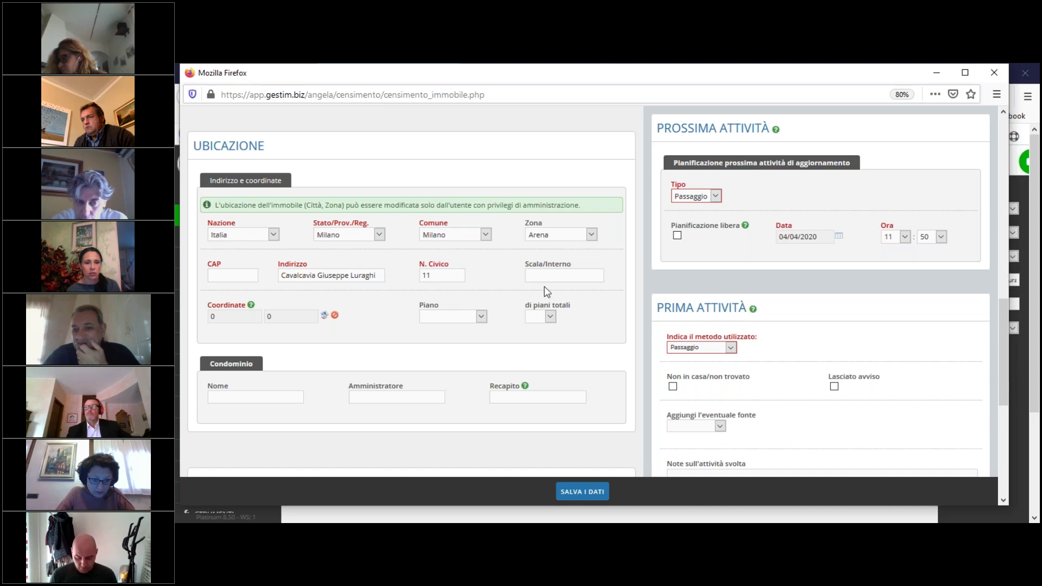
text(b)
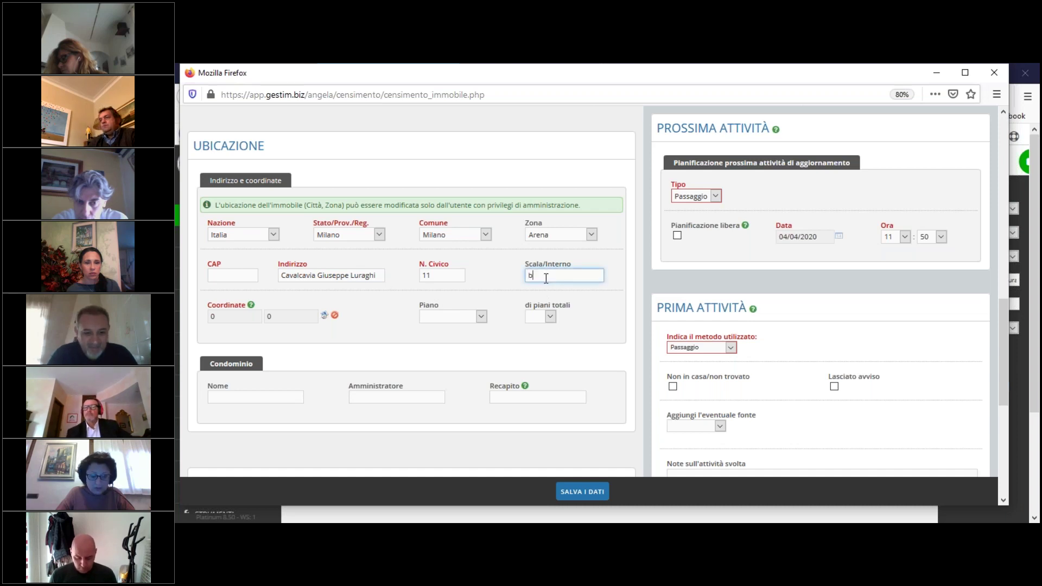
click(545, 289)
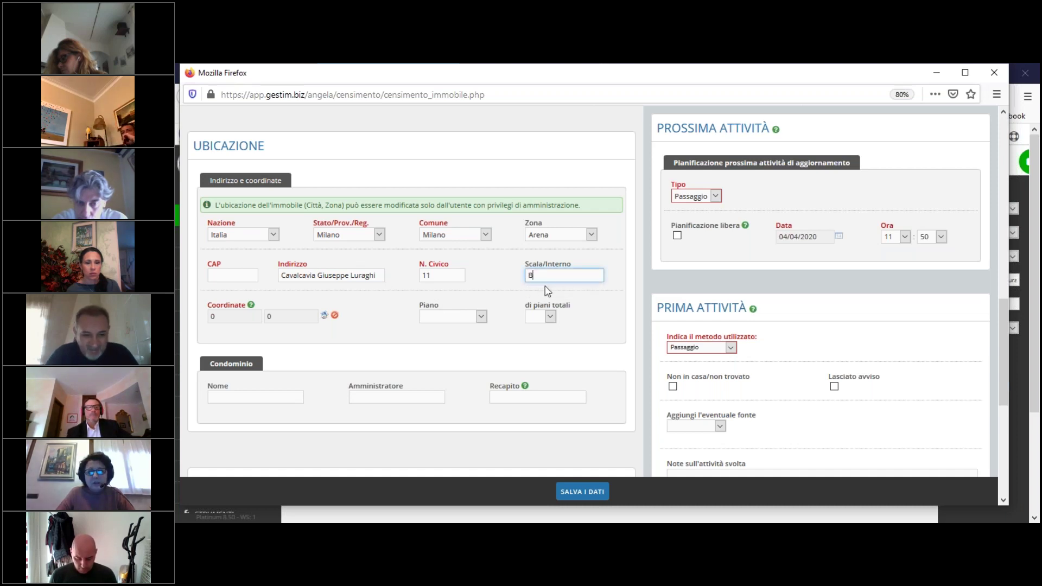
click(325, 317)
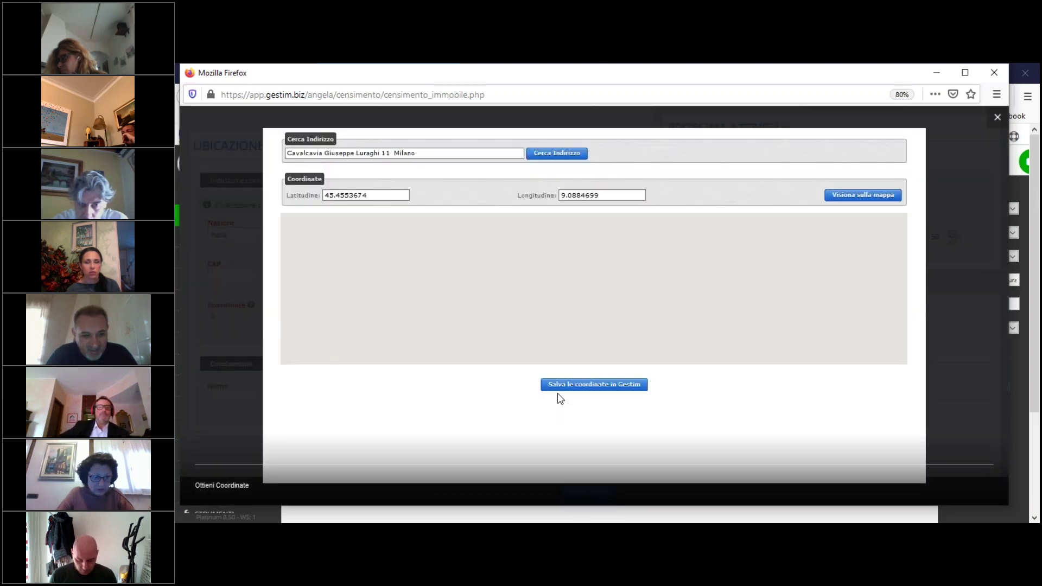
click(593, 384)
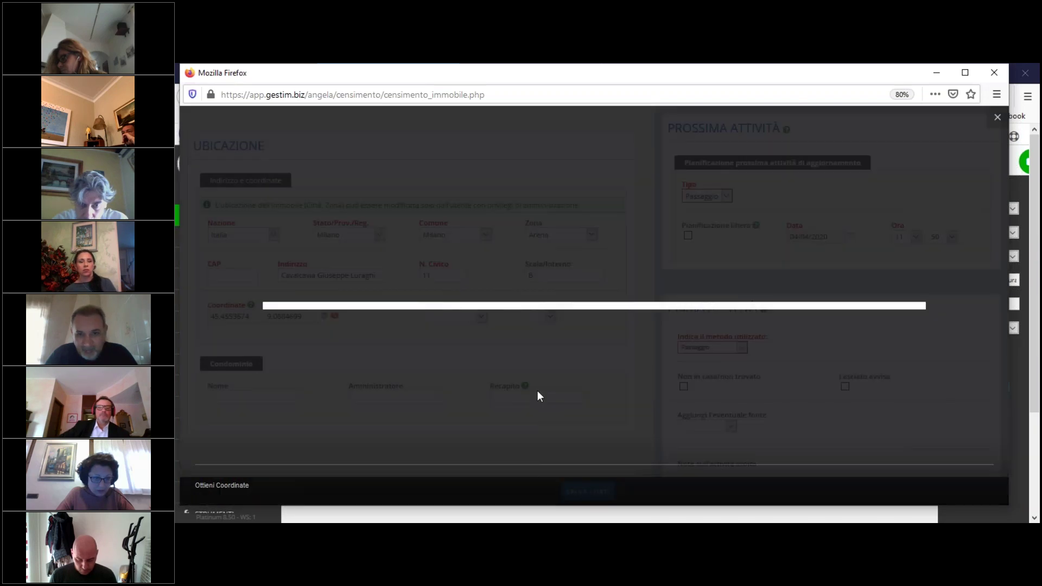
scroll(380, 312, up, 1)
scroll(433, 302, down, 2)
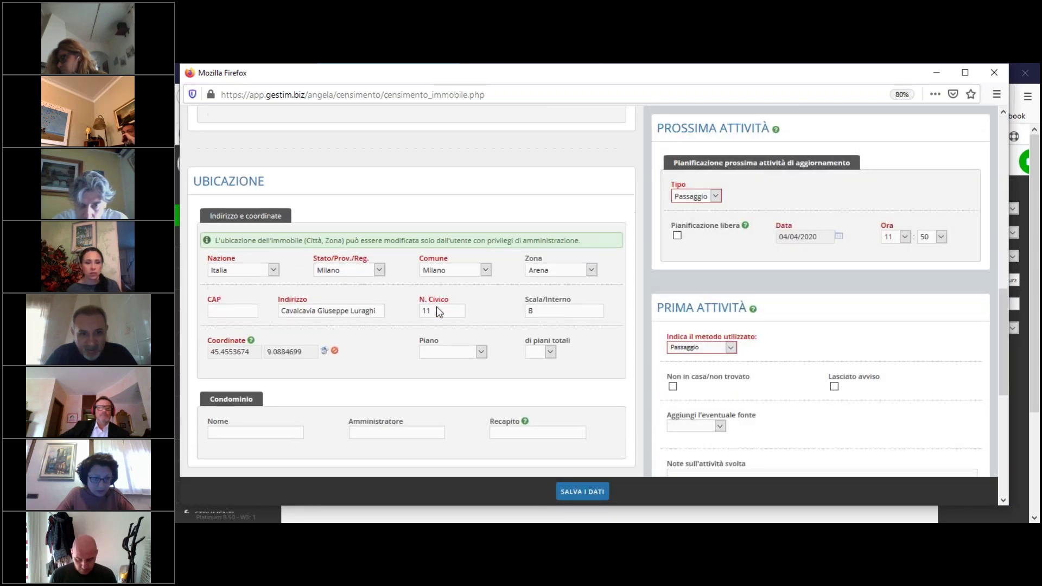
click(465, 263)
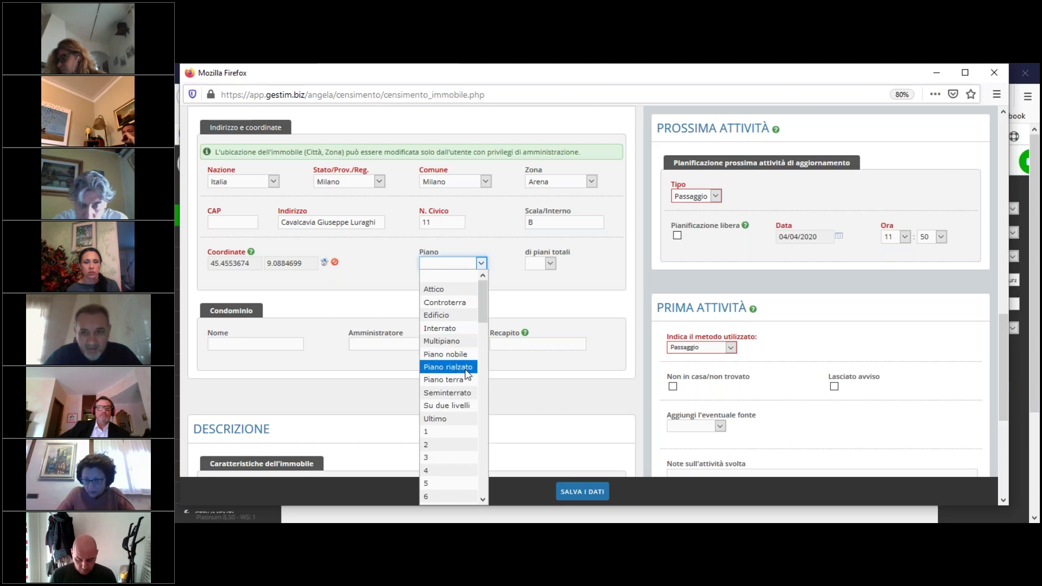
click(568, 280)
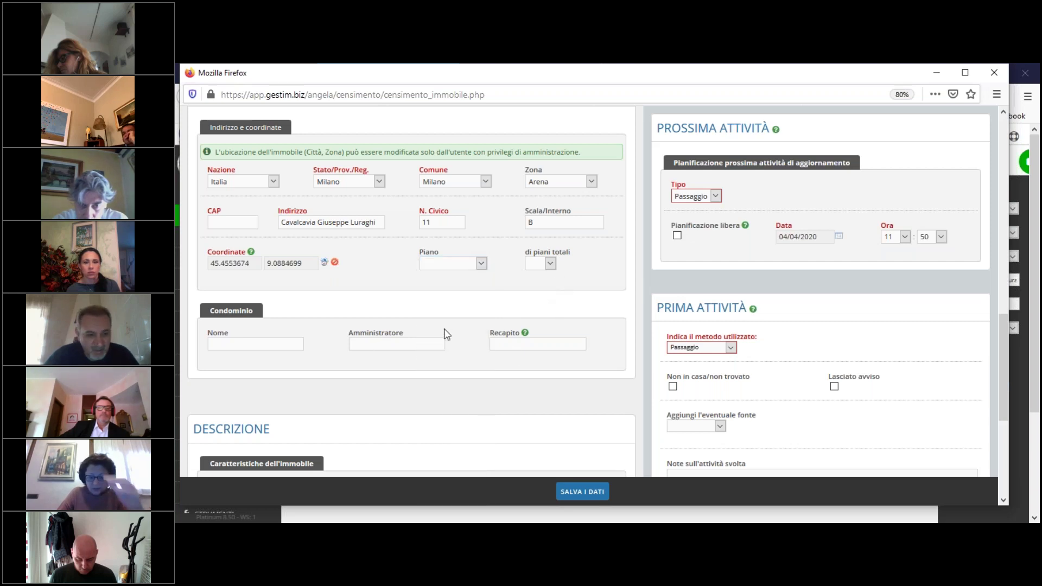
scroll(348, 356, down, 2)
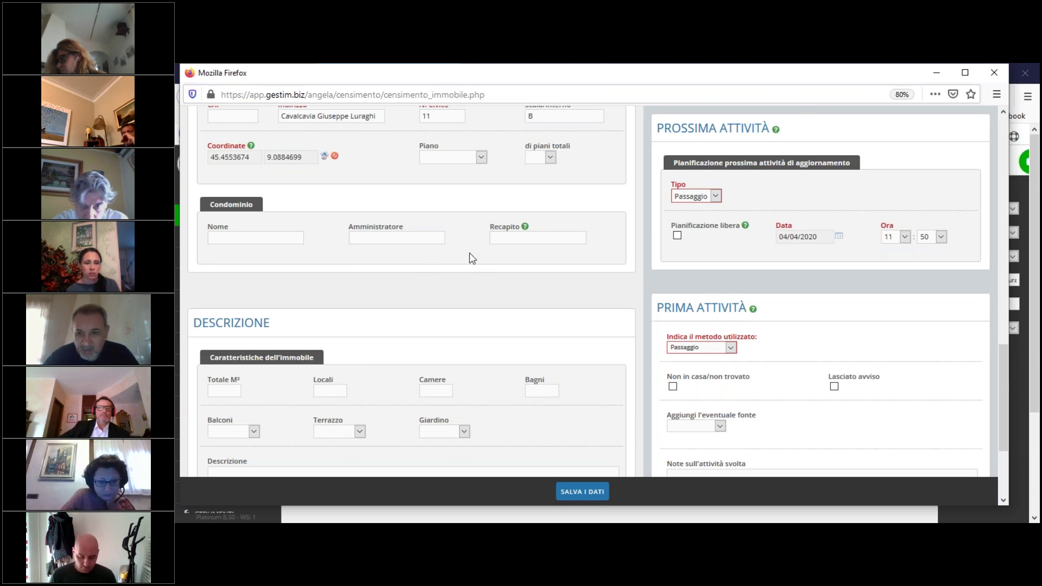
scroll(472, 258, down, 3)
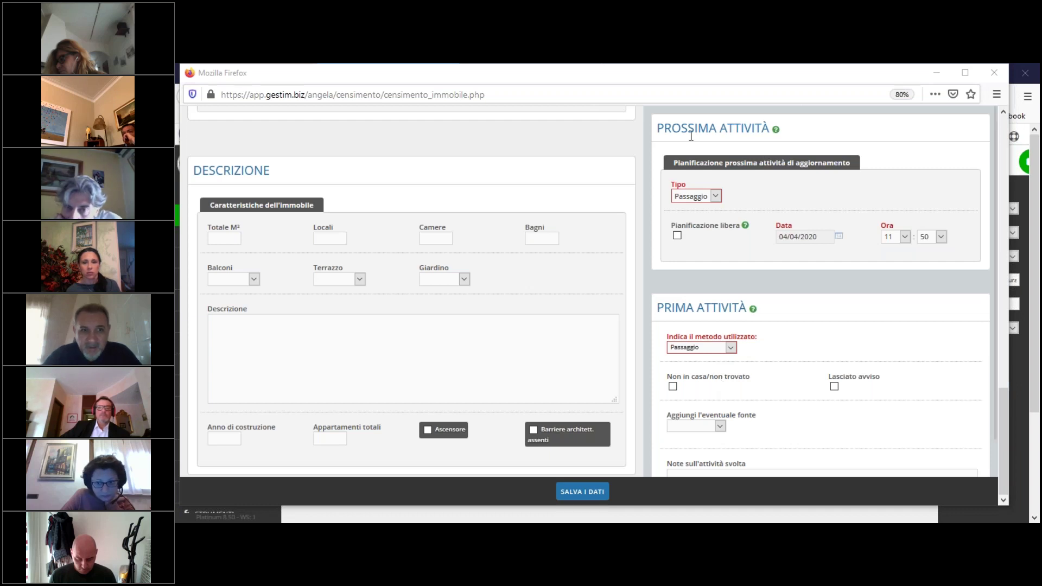
Step: Plan the next update activity as a Telefonata with free scheduling enabled and the date set to 01/05/2020
click(702, 201)
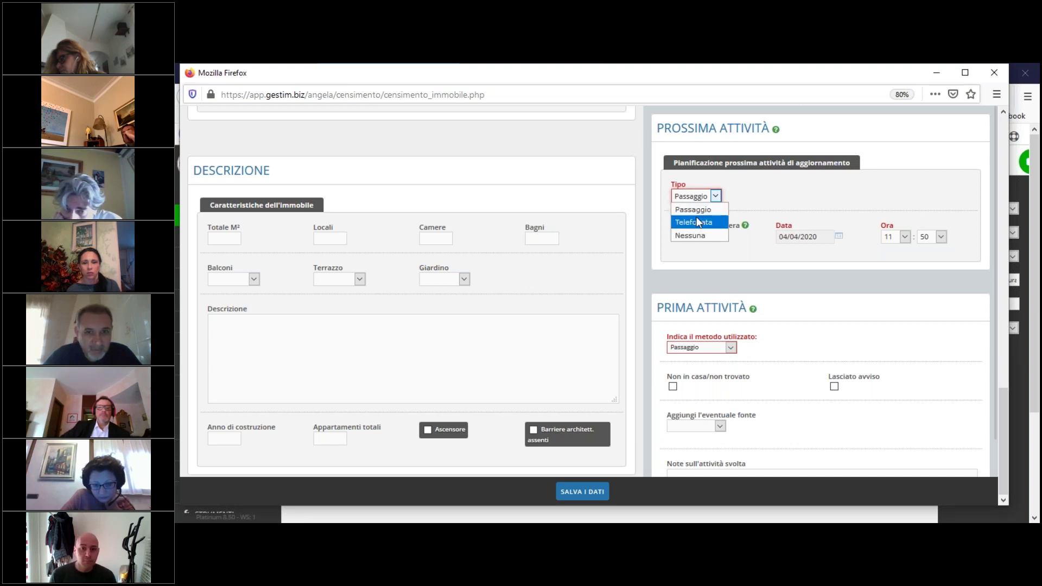
click(677, 236)
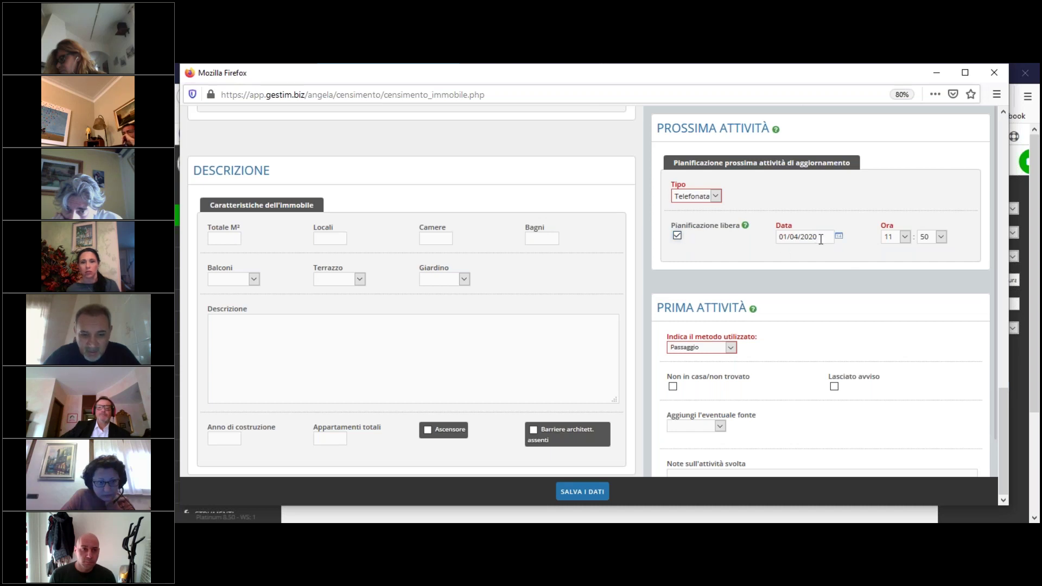
click(820, 239)
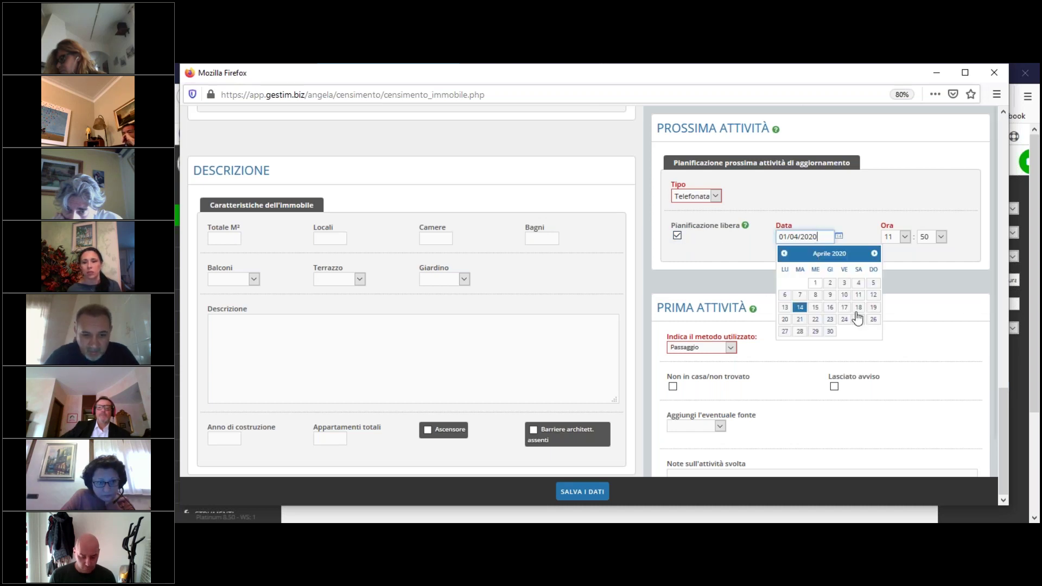
click(873, 254)
click(846, 286)
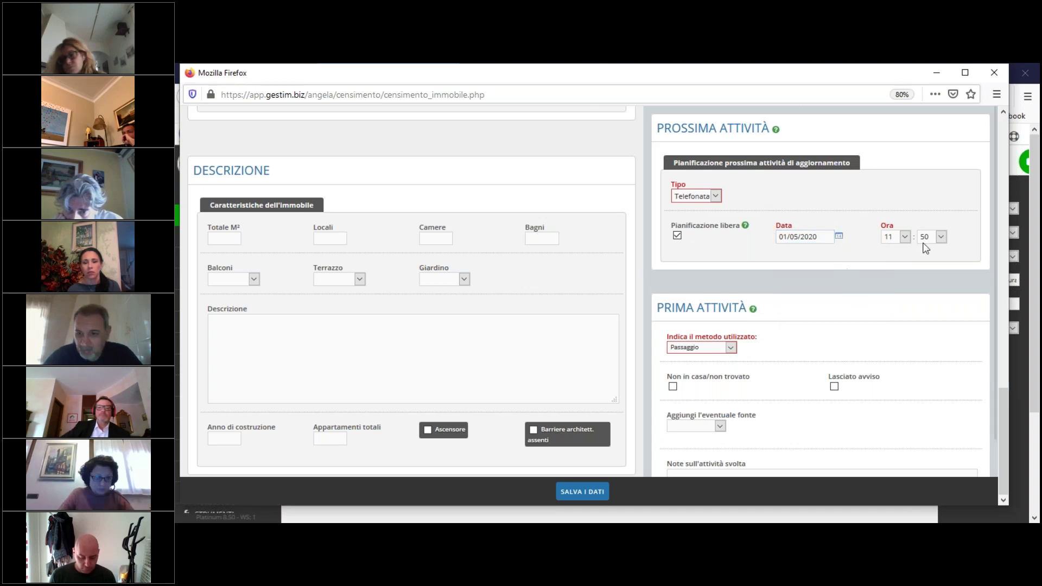
scroll(847, 290, down, 1)
scroll(847, 293, down, 1)
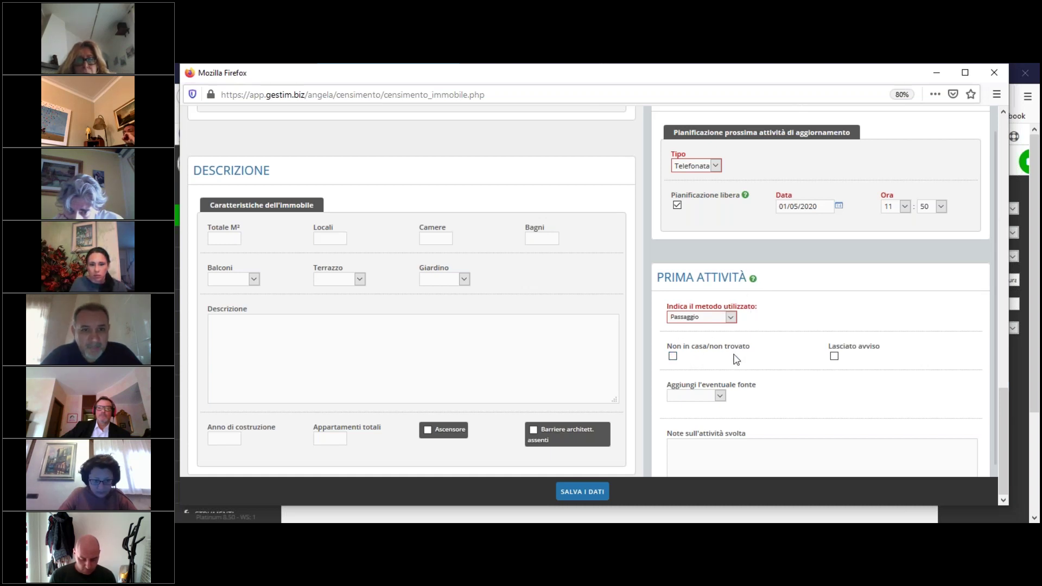
Step: In Prima Attività, mark the visit as Non in casa/non trovato and Lasciato avviso, review the source options, and save the census record
click(834, 357)
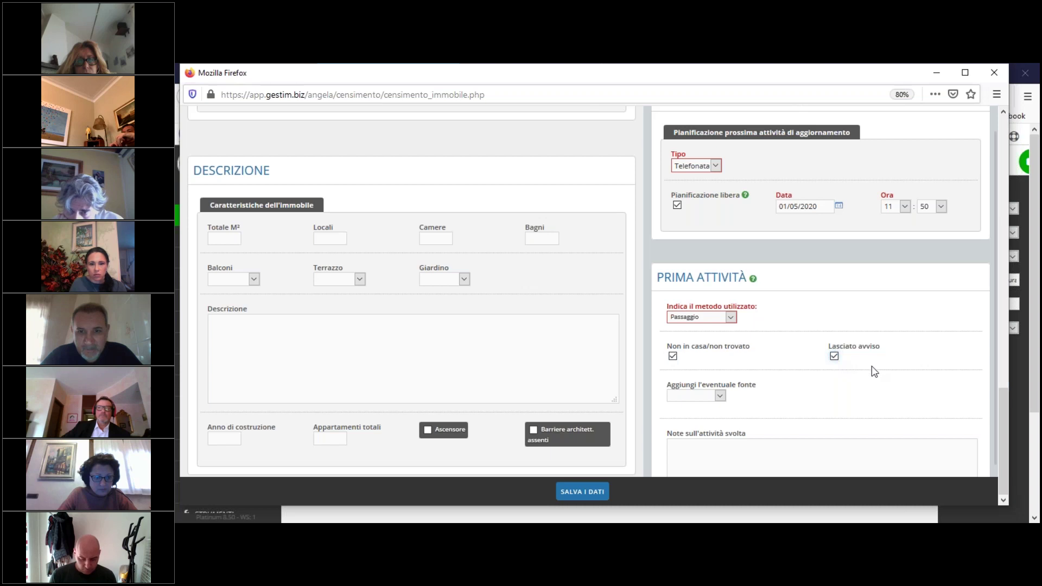
scroll(872, 372, down, 1)
click(711, 367)
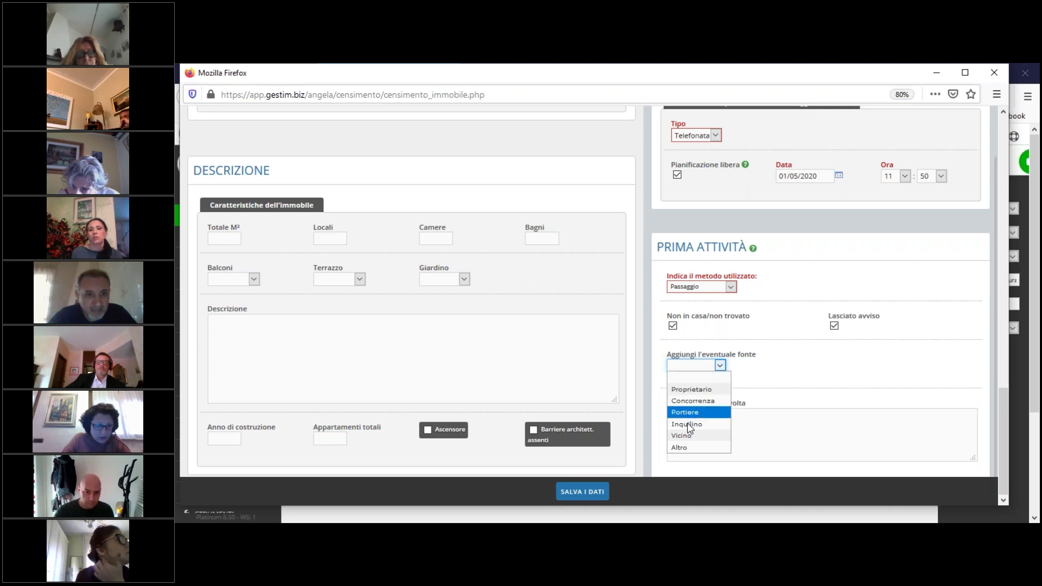
click(790, 367)
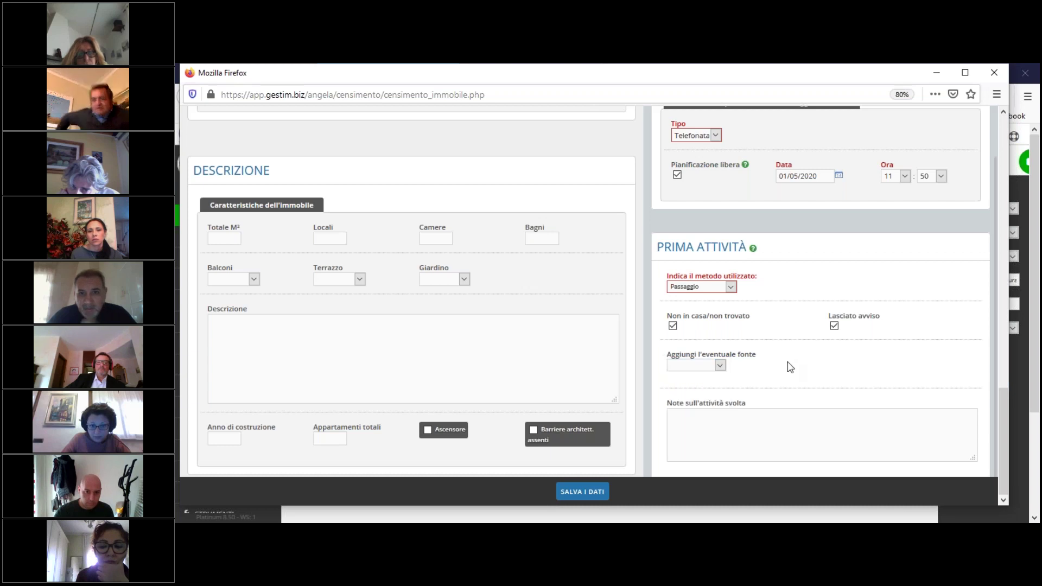
scroll(796, 365, down, 1)
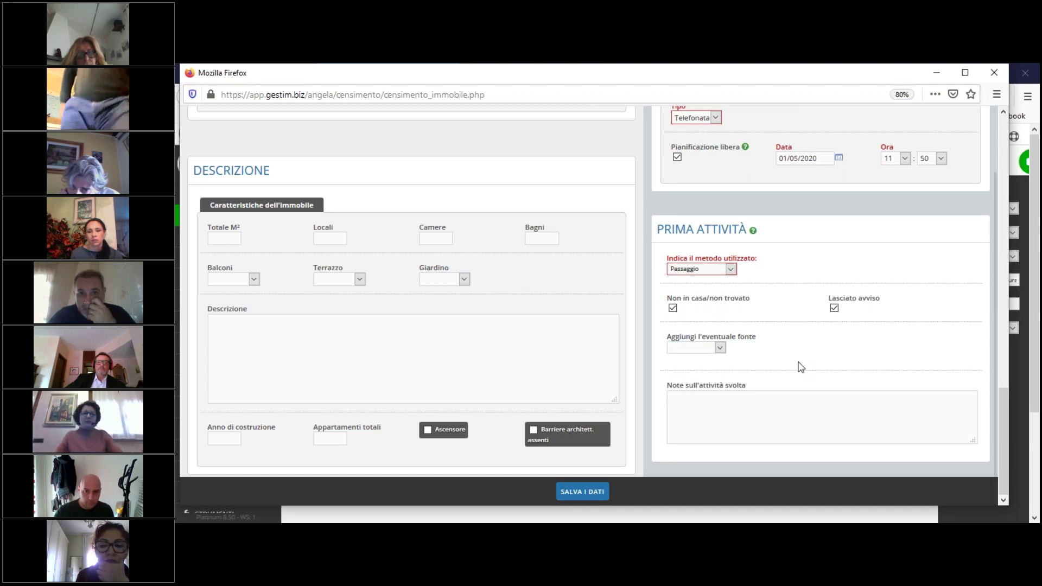
click(586, 496)
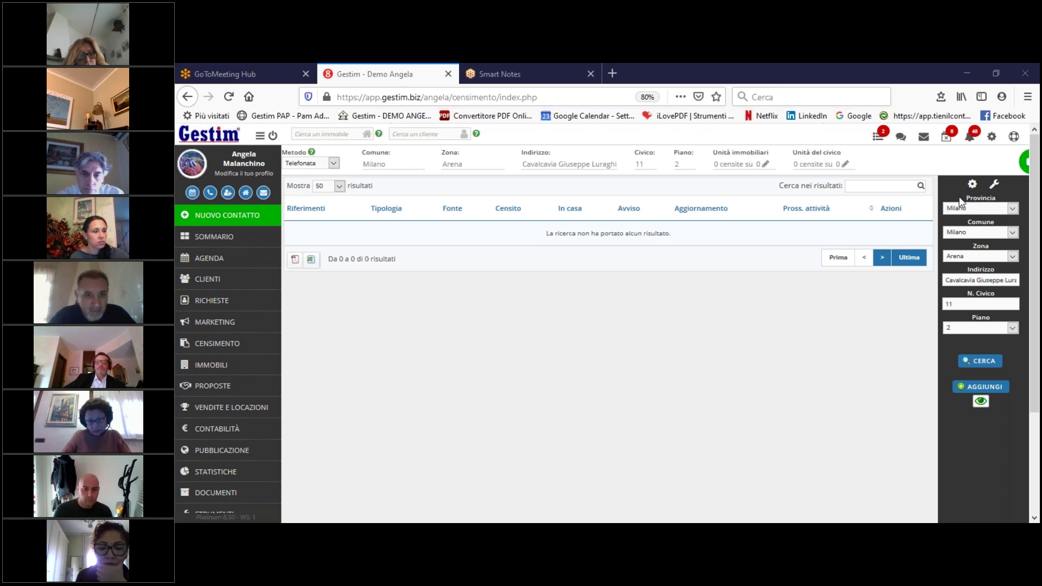
Step: Open the advanced census filters and examine the sort order and activity type options
click(971, 185)
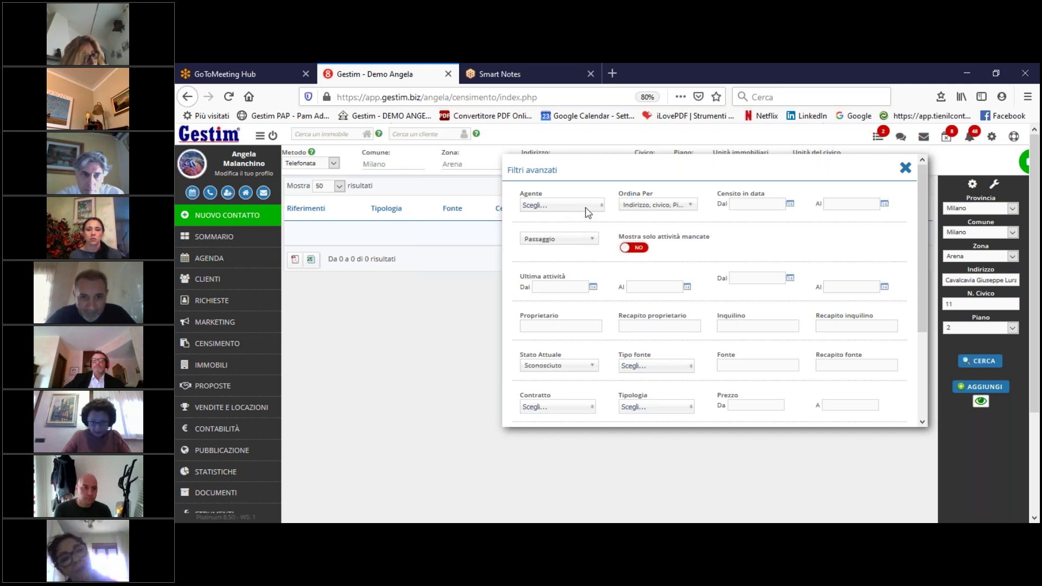
click(667, 210)
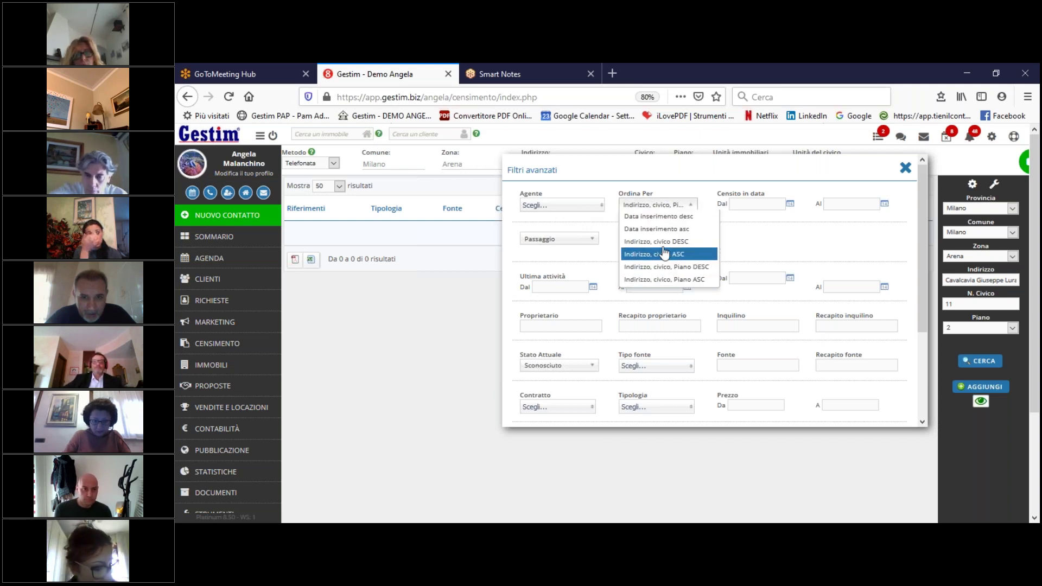
click(753, 222)
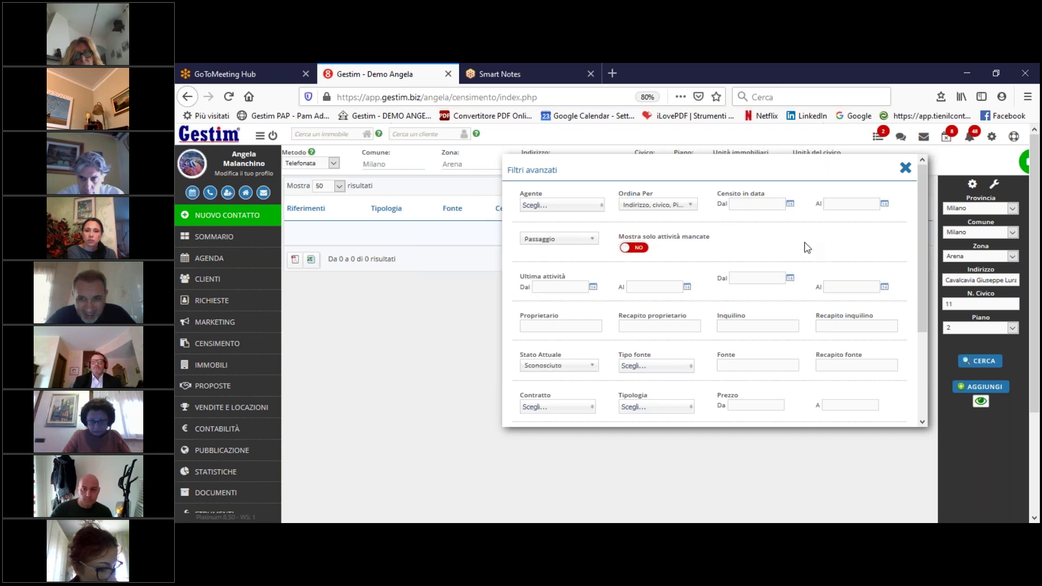
click(562, 239)
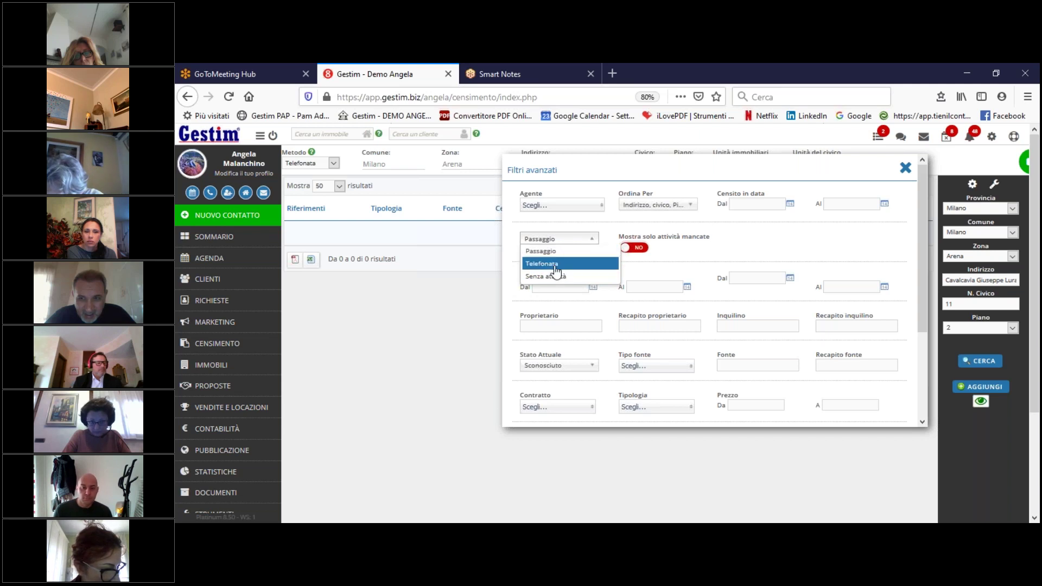
click(633, 272)
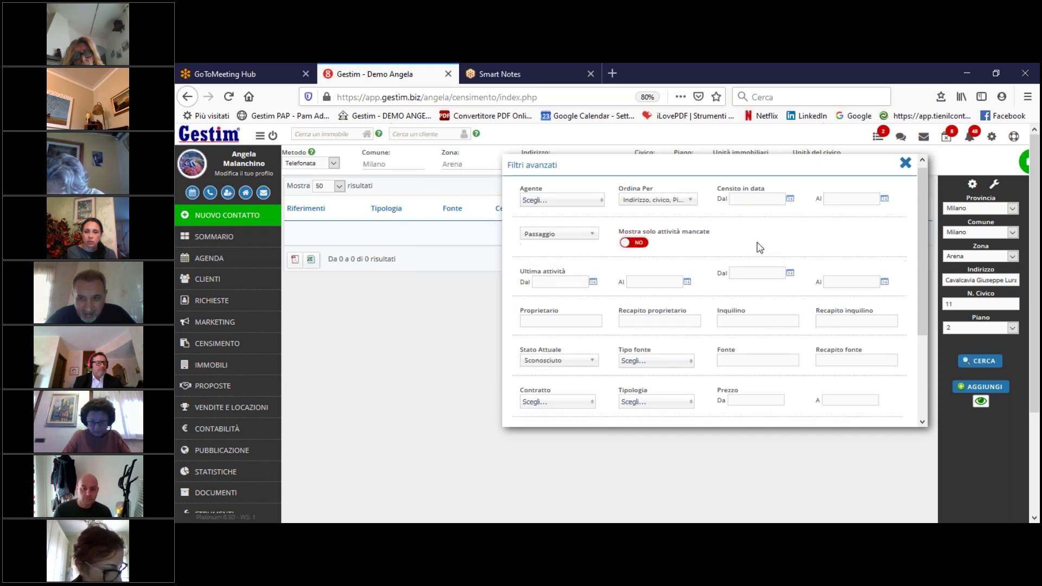
Step: Examine the Stato Attuale and Tipo fonte options in the advanced census filters and close the filters
scroll(760, 248, down, 3)
scroll(561, 233, down, 1)
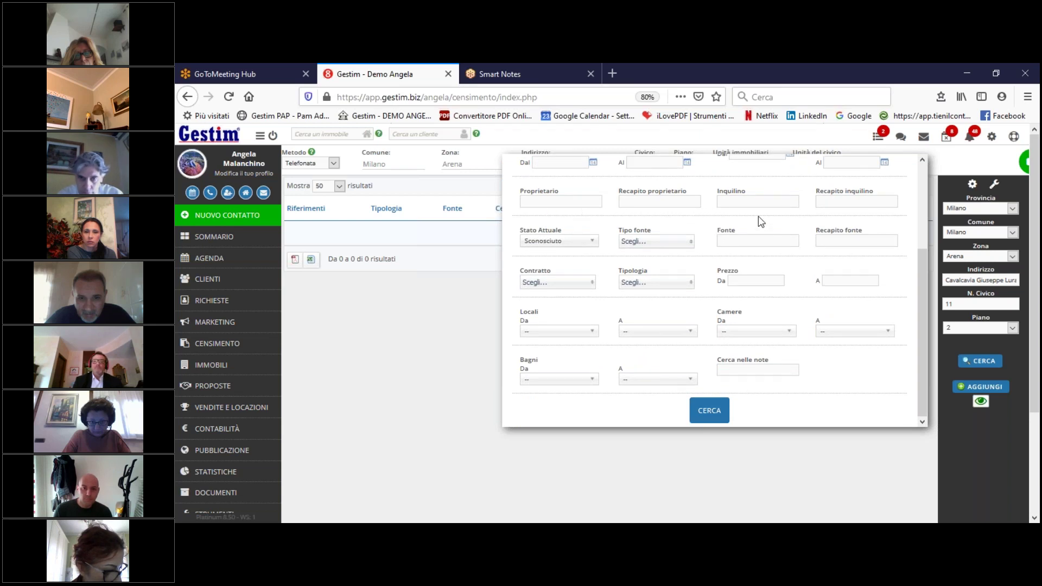
click(576, 242)
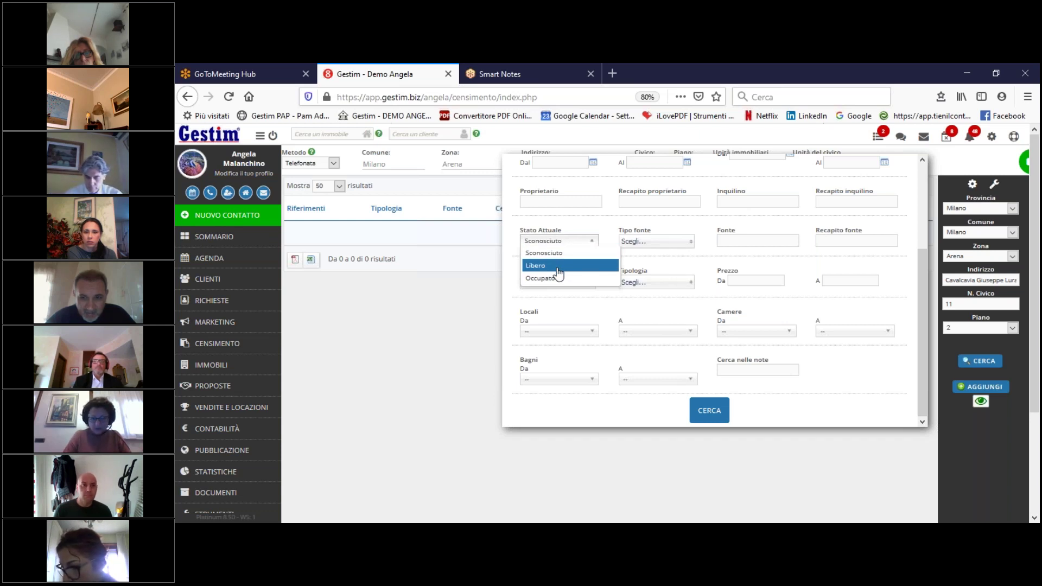
click(625, 267)
click(663, 247)
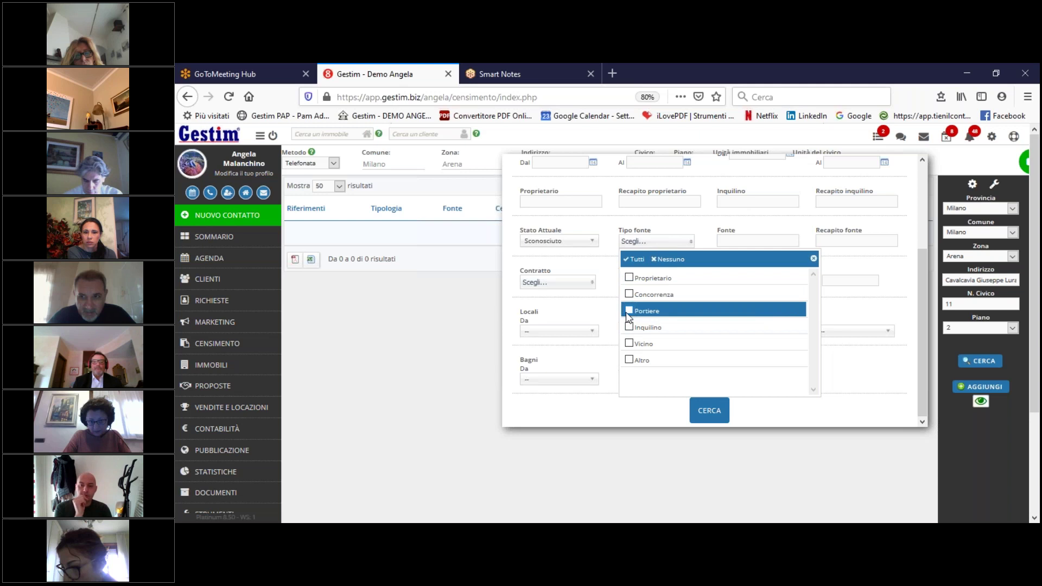
click(814, 258)
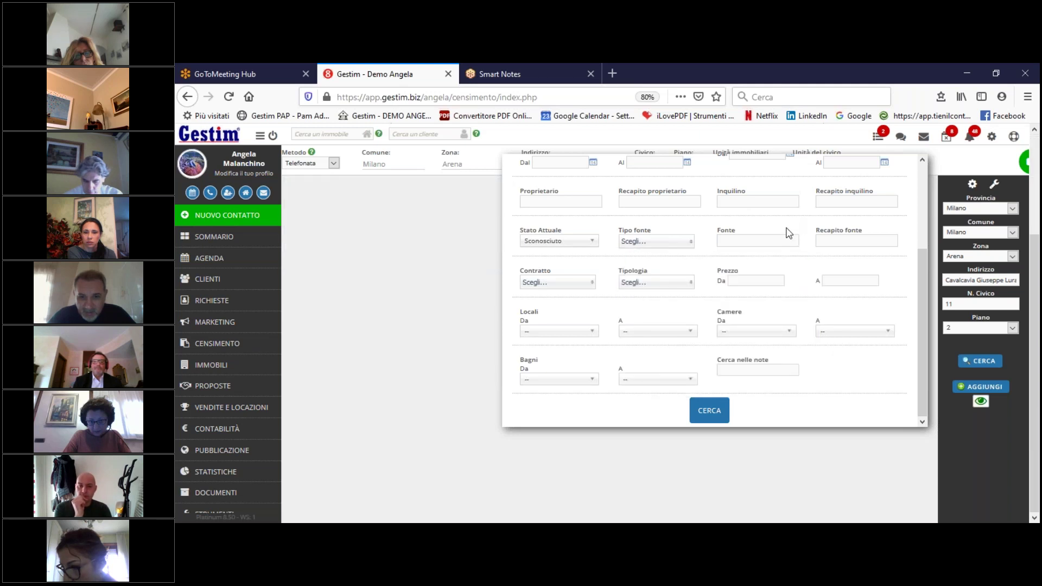
scroll(783, 286, up, 2)
scroll(781, 291, up, 2)
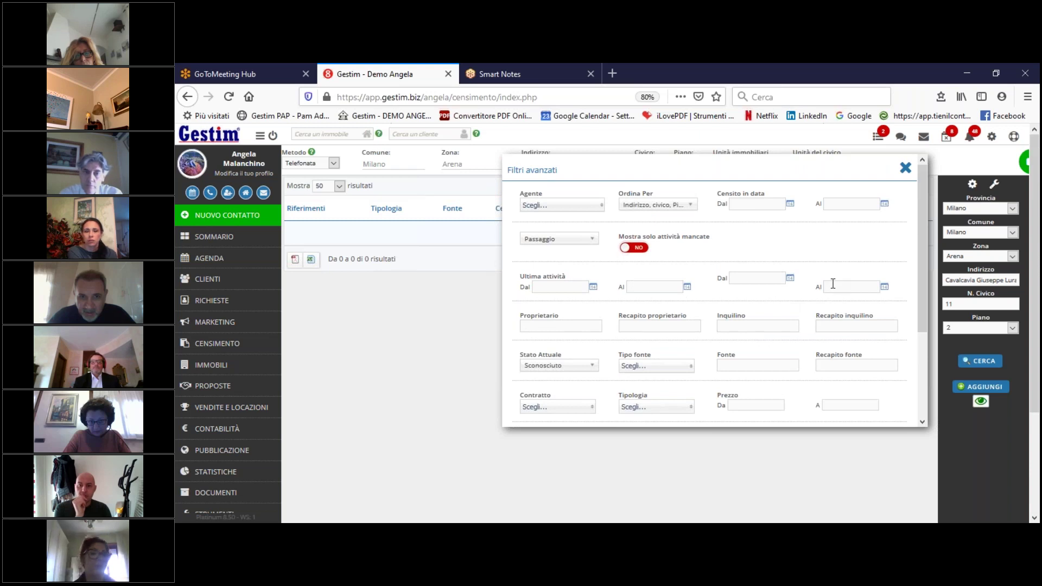
click(904, 169)
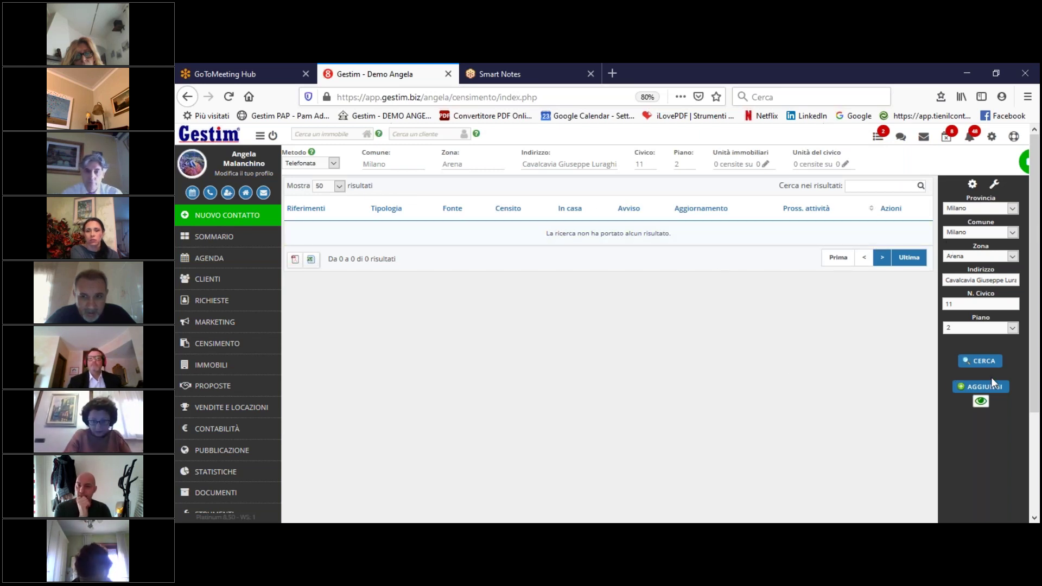
Step: Go to the marketing section's privacy management and open the privacy text configuration for printed documents
click(196, 239)
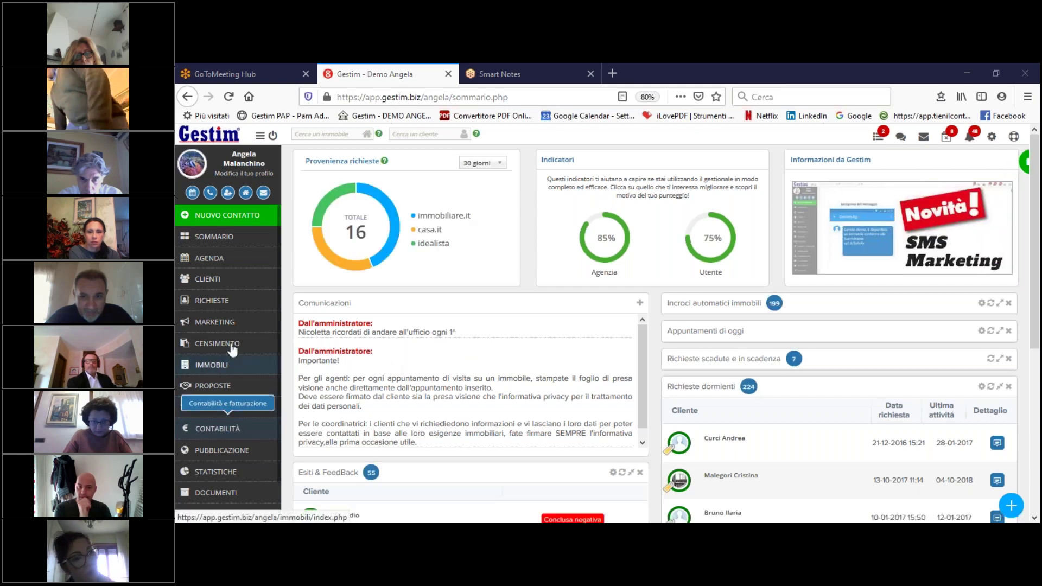
click(229, 327)
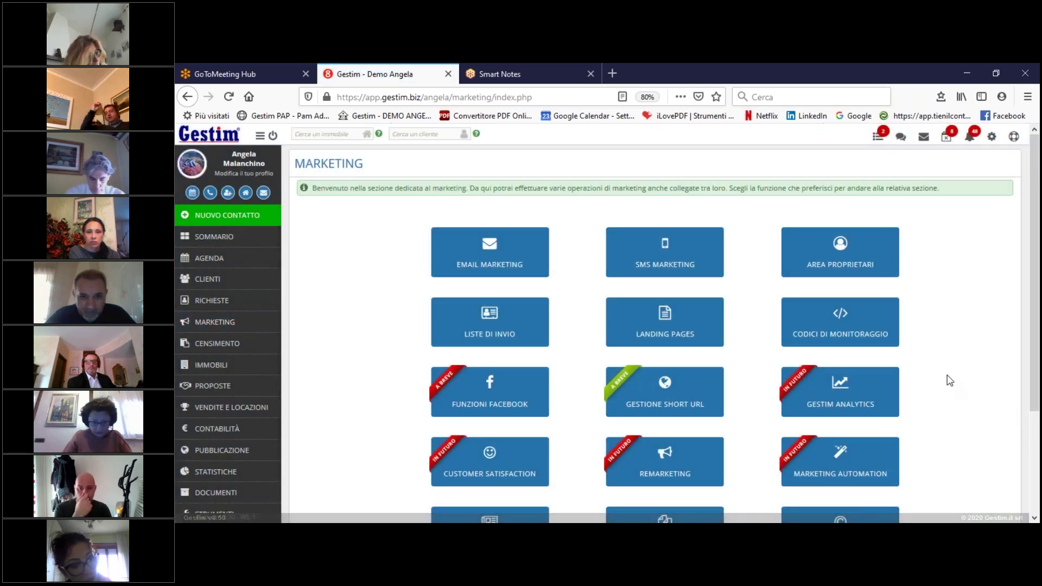
scroll(743, 323, down, 2)
scroll(742, 324, down, 3)
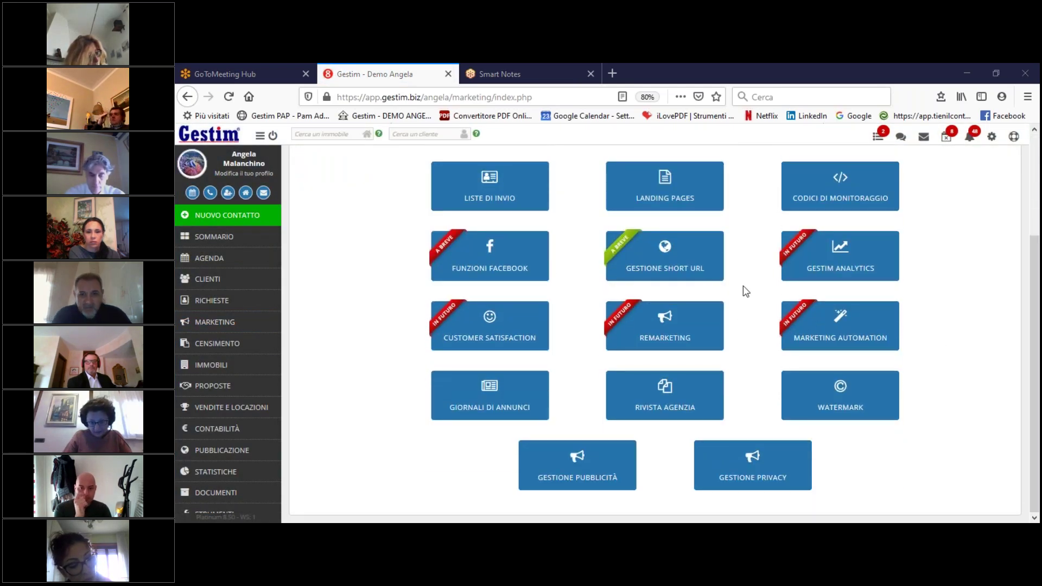
click(771, 475)
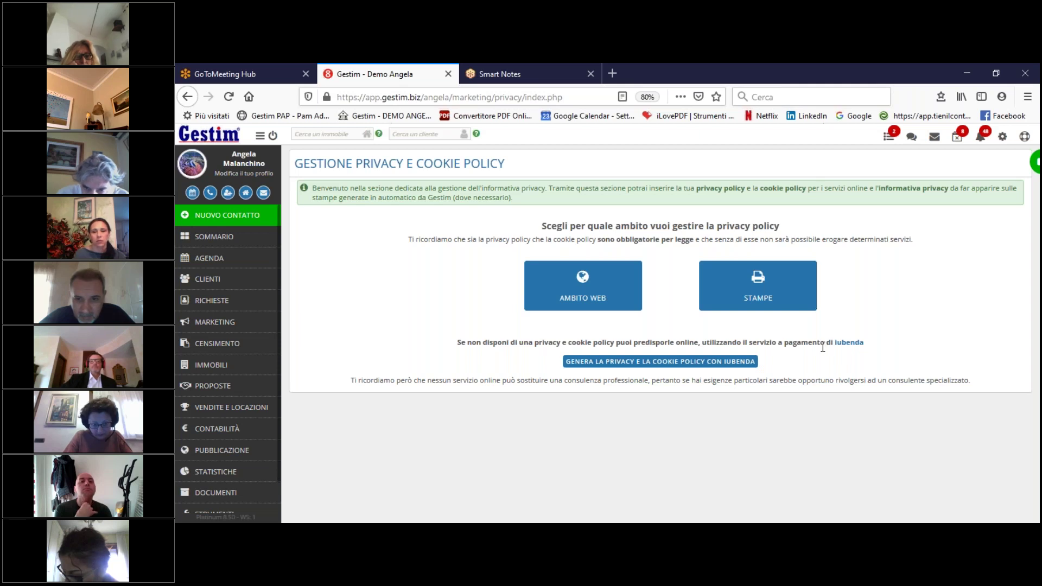
click(780, 292)
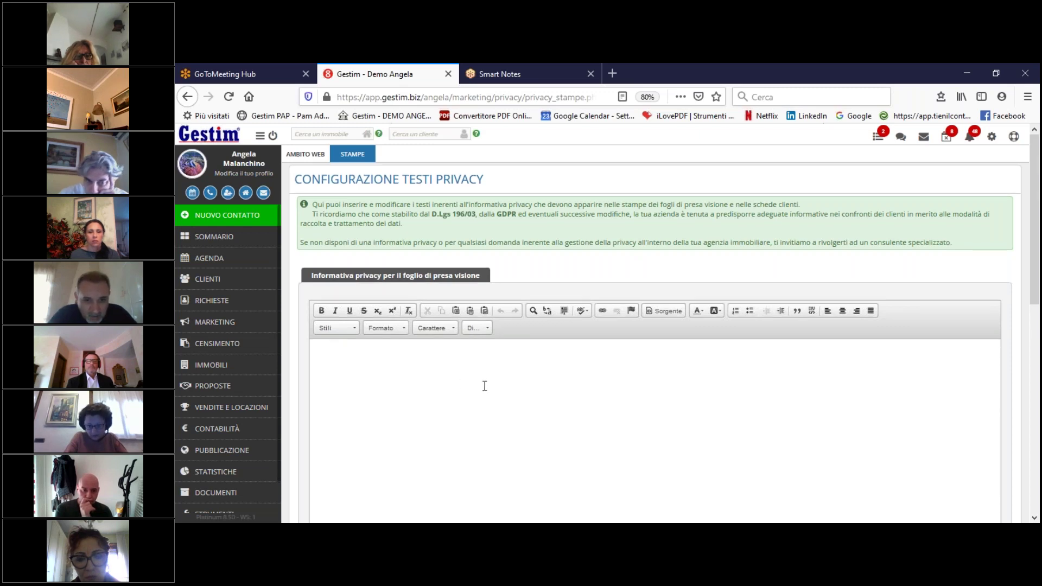
Step: Examine the privacy text editors for the foglio di presa visione and for the client
scroll(483, 384, down, 2)
scroll(485, 384, down, 2)
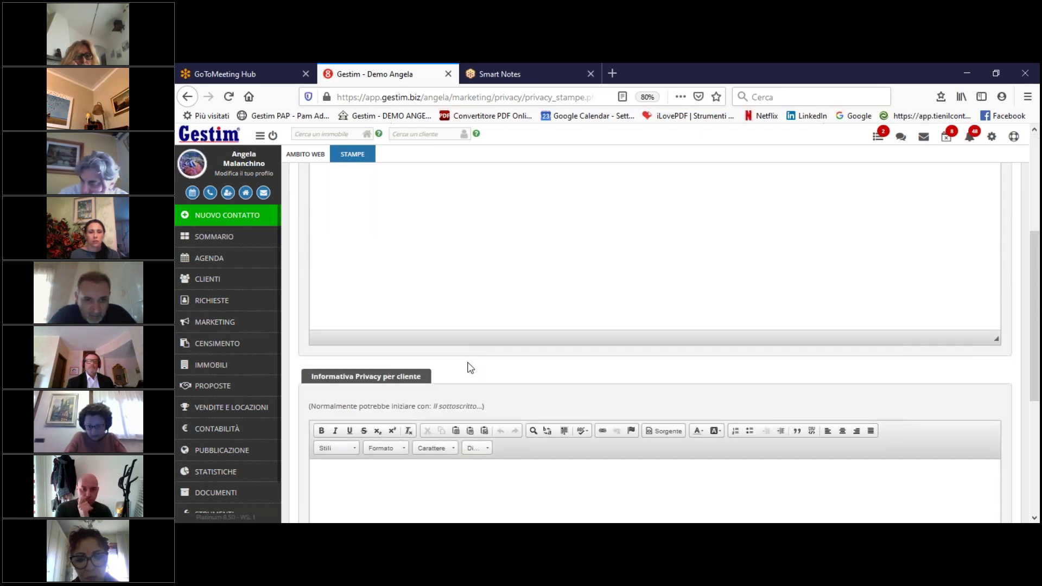
scroll(549, 365, down, 2)
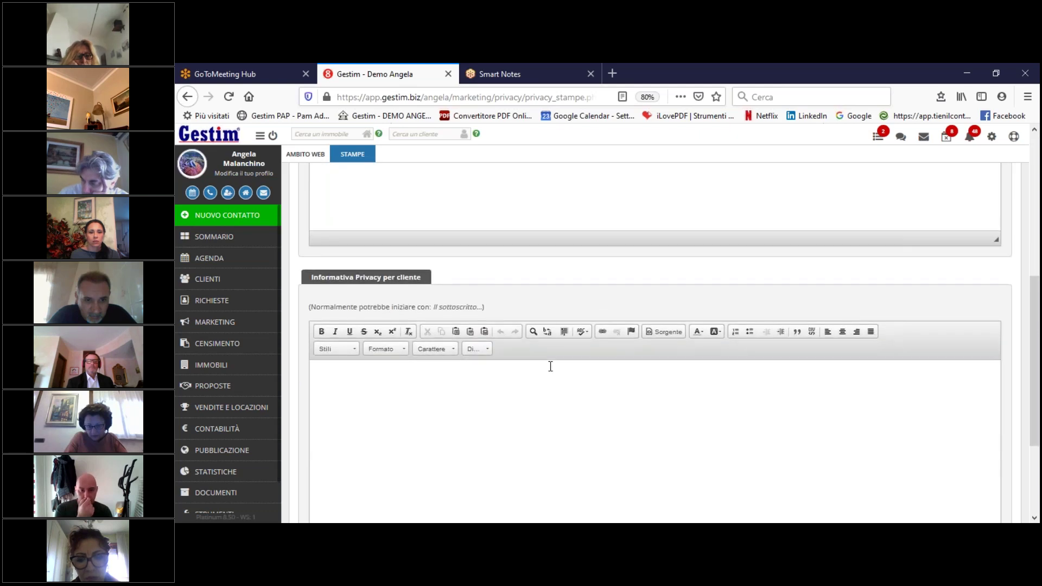
scroll(550, 366, up, 3)
scroll(549, 365, up, 3)
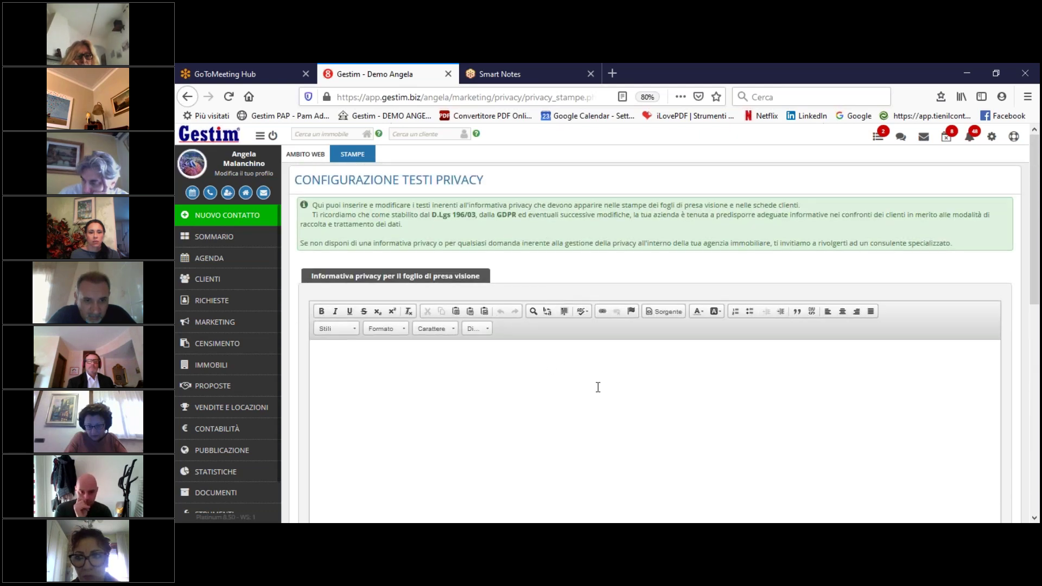
scroll(600, 395, down, 3)
scroll(601, 398, down, 5)
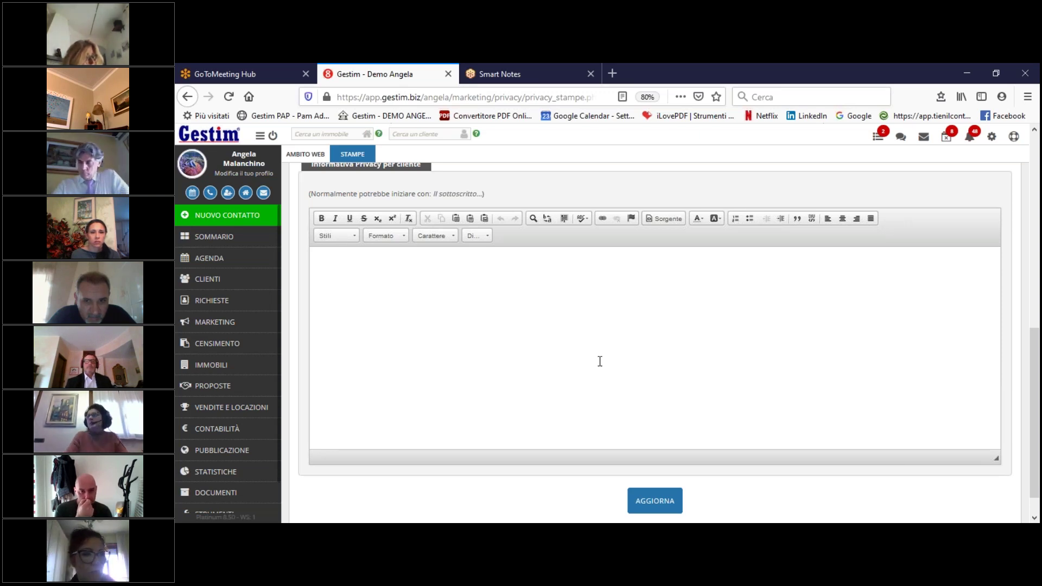
scroll(564, 379, up, 3)
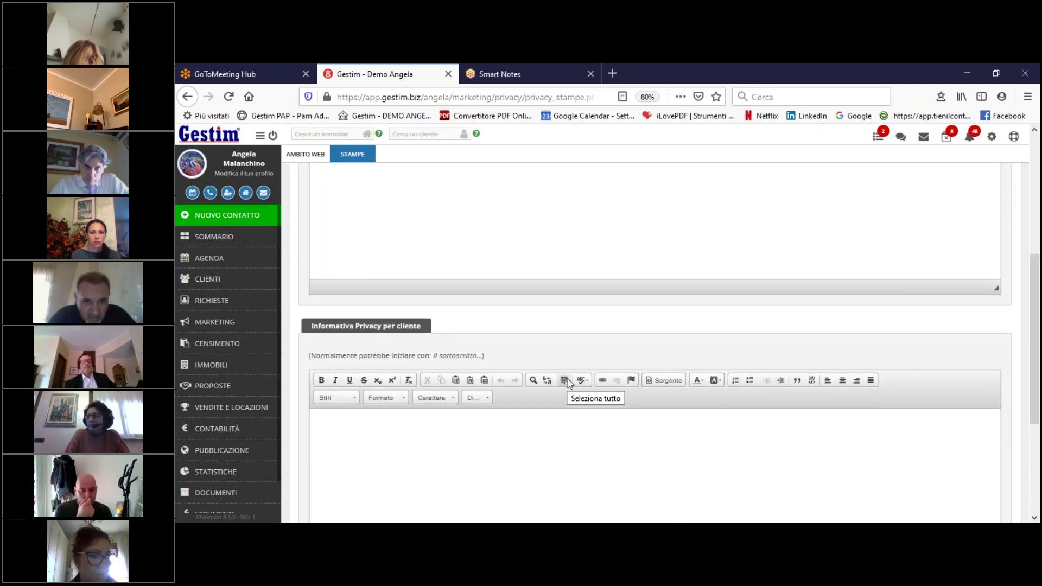
scroll(566, 381, up, 3)
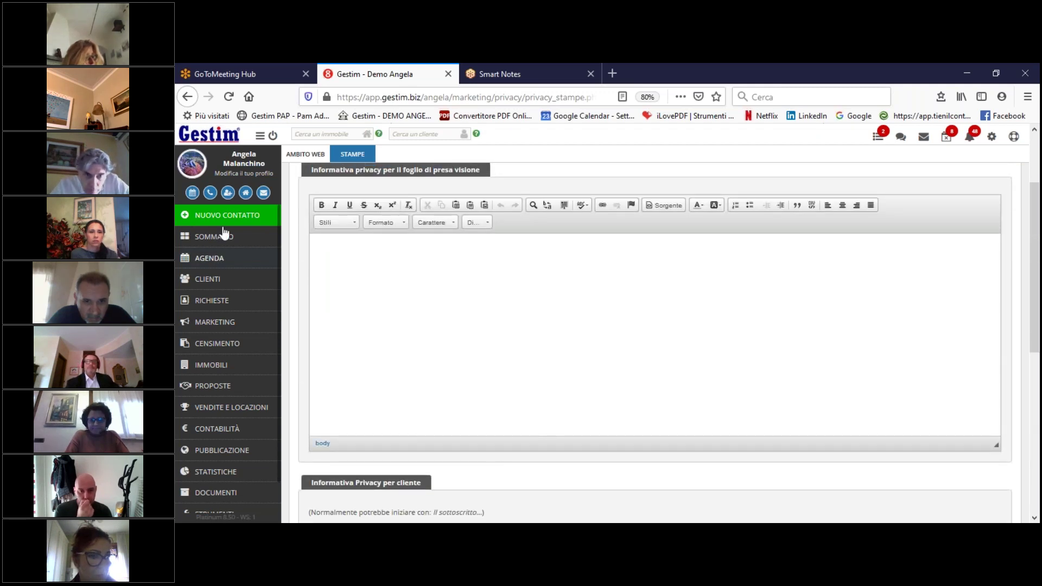
Step: Return to the marketing functions, open Email Marketing and start a generic mailing to clients
click(218, 324)
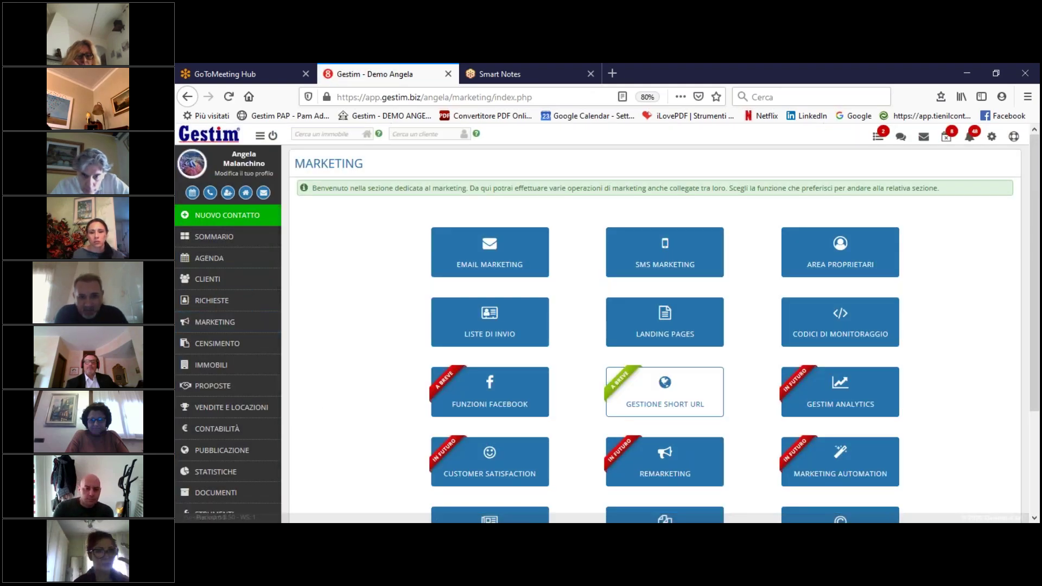
scroll(965, 268, down, 5)
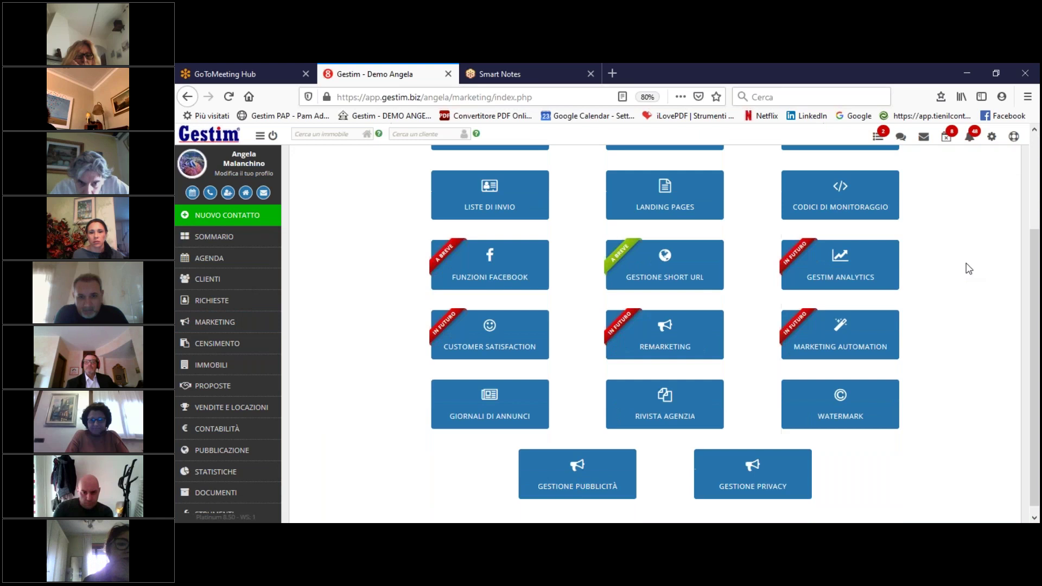
scroll(968, 268, down, 1)
scroll(967, 268, up, 6)
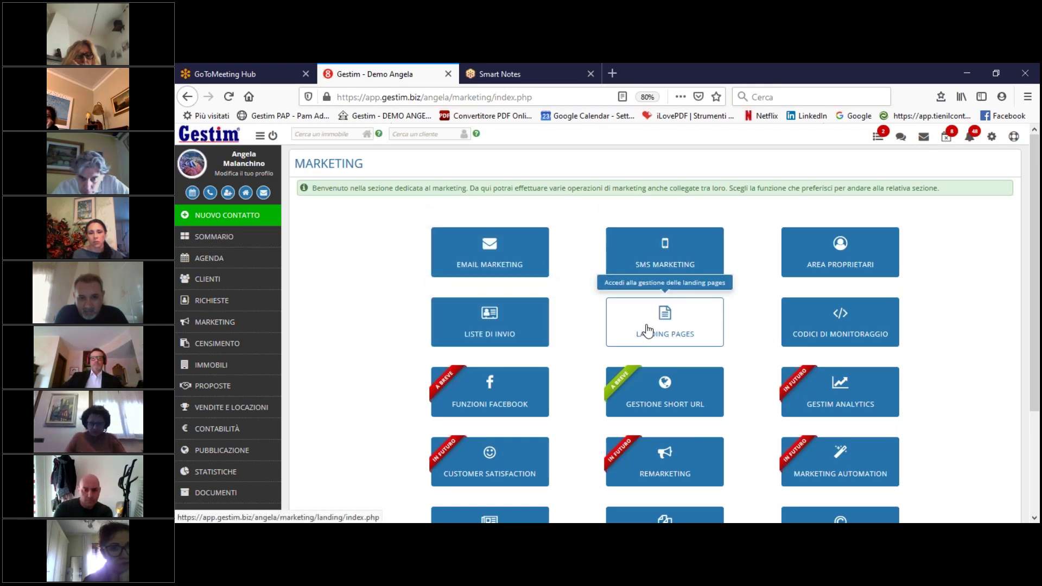
click(533, 275)
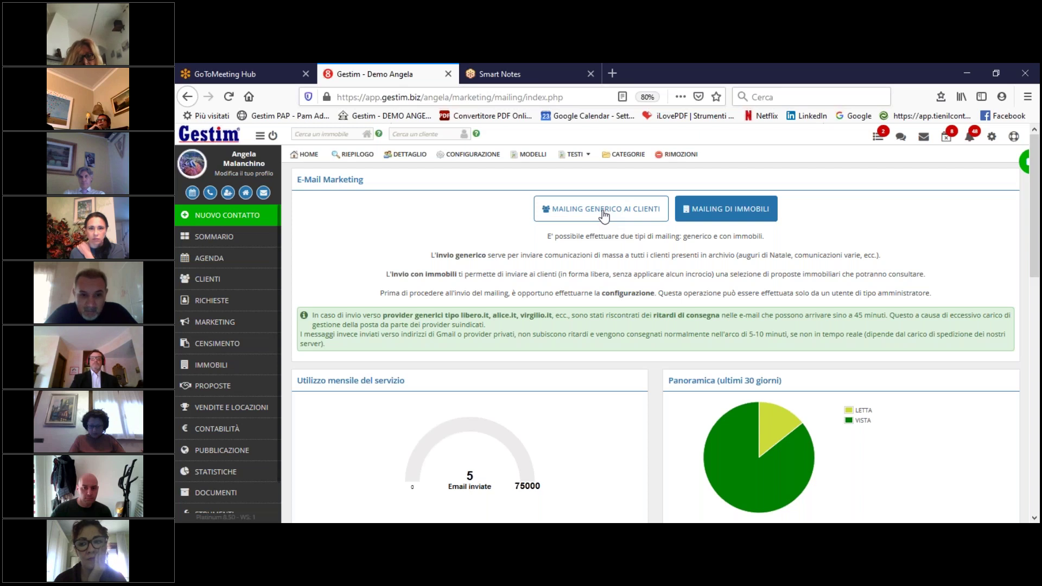
click(604, 216)
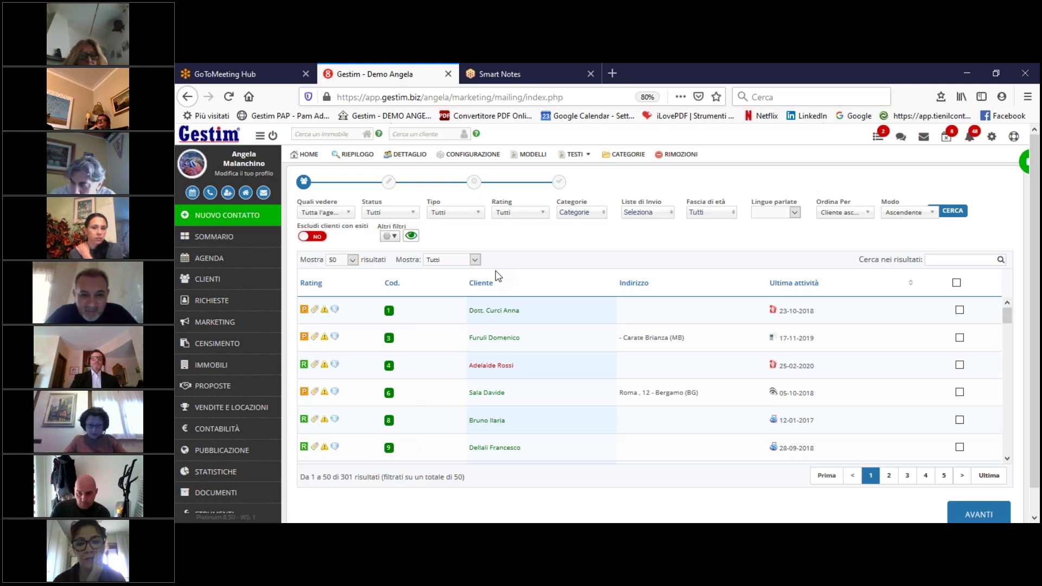
Step: Filter the generic mailing's client list to status Attivo and type Proprietari
click(548, 312)
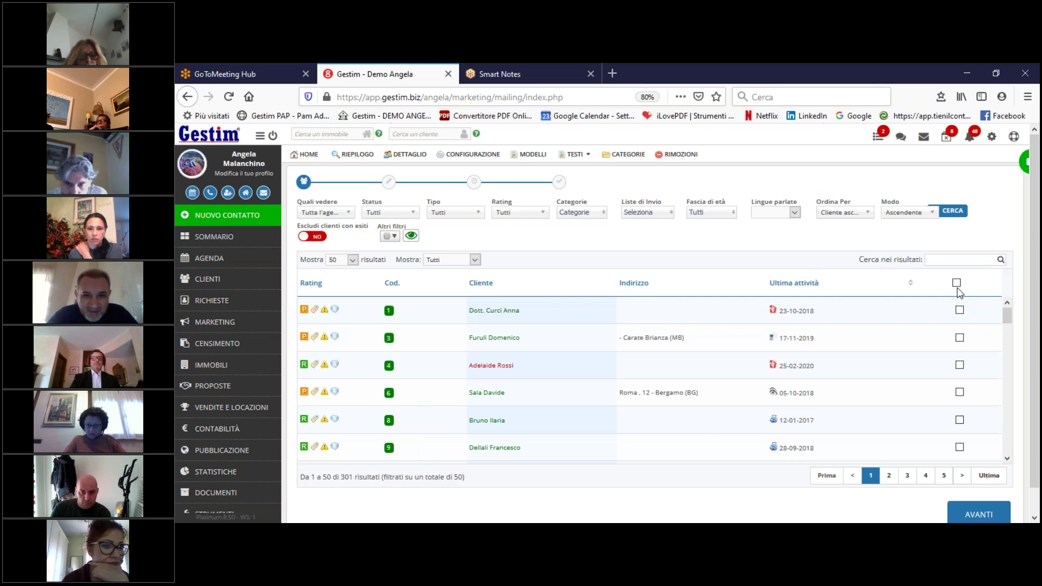
click(390, 212)
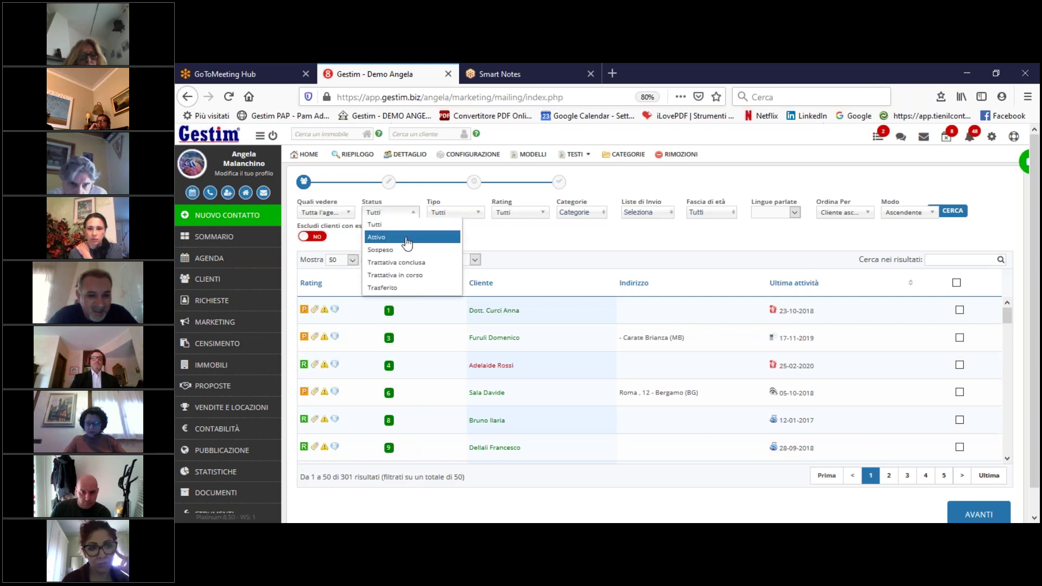
click(408, 237)
click(453, 212)
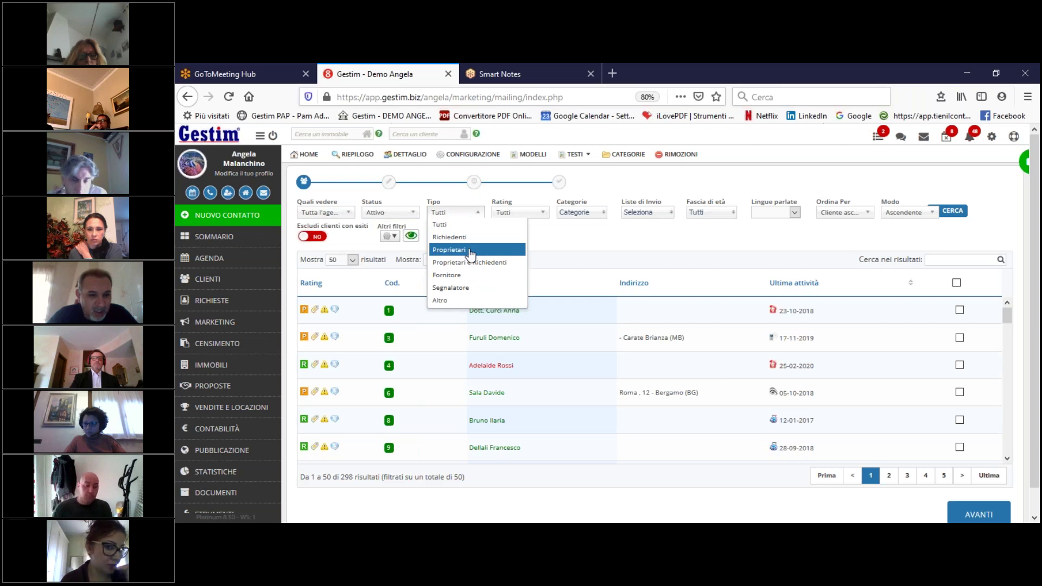
click(470, 250)
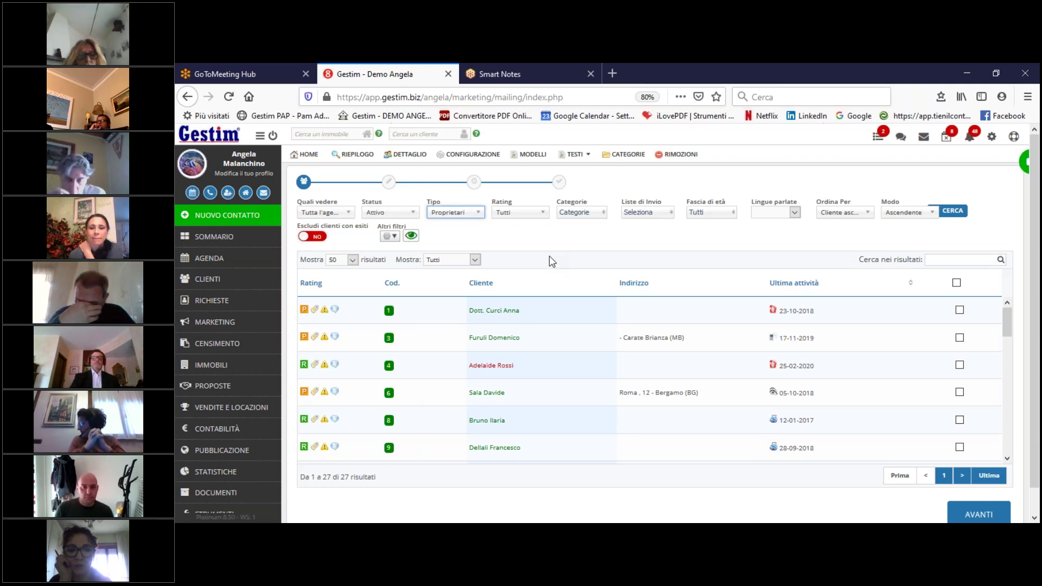
Step: Select the first listed client as recipient, continue to the message composition and review the standard letter text
click(959, 311)
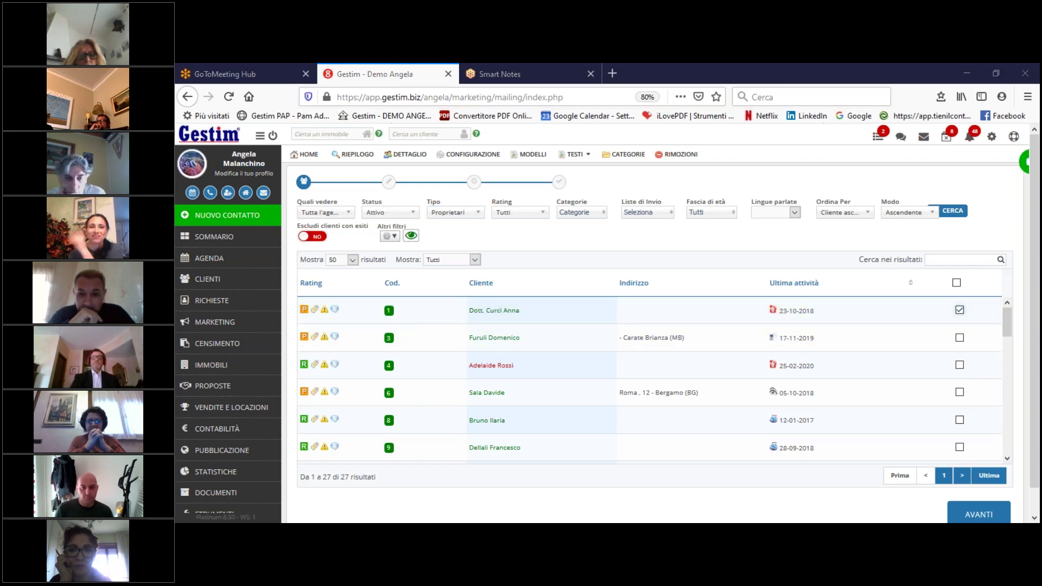
click(978, 514)
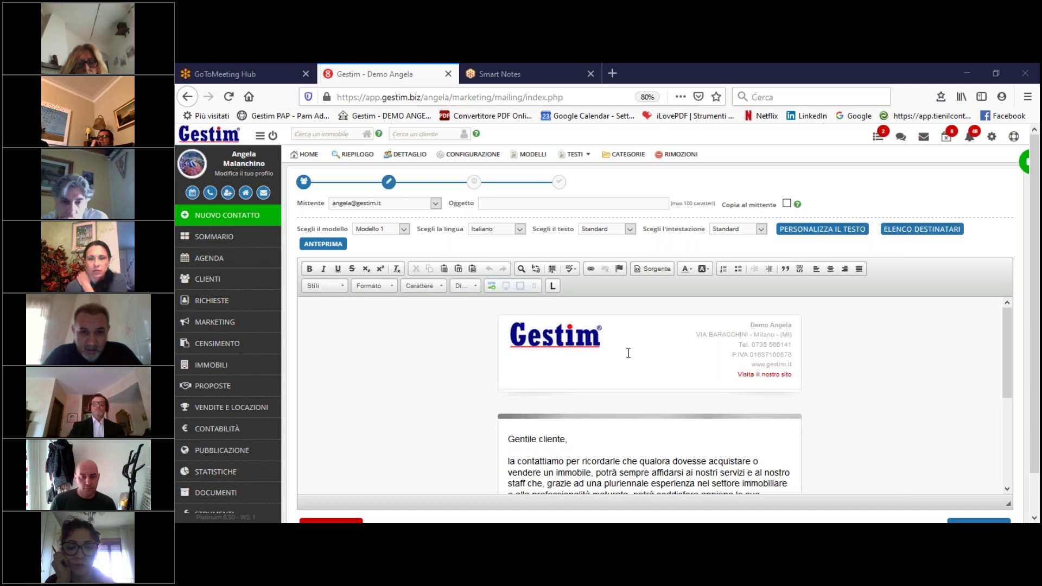
scroll(628, 353, down, 2)
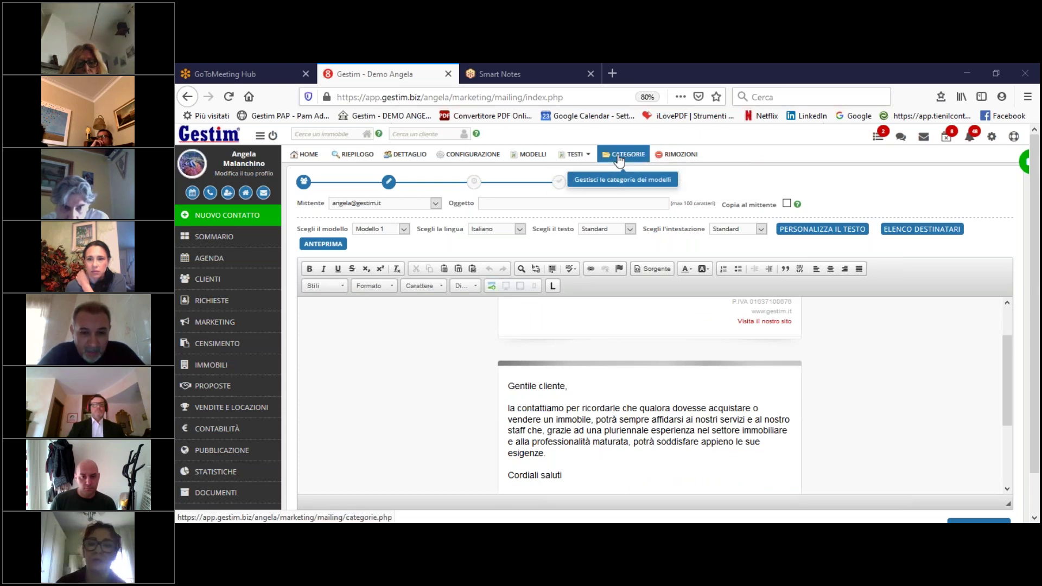
click(588, 157)
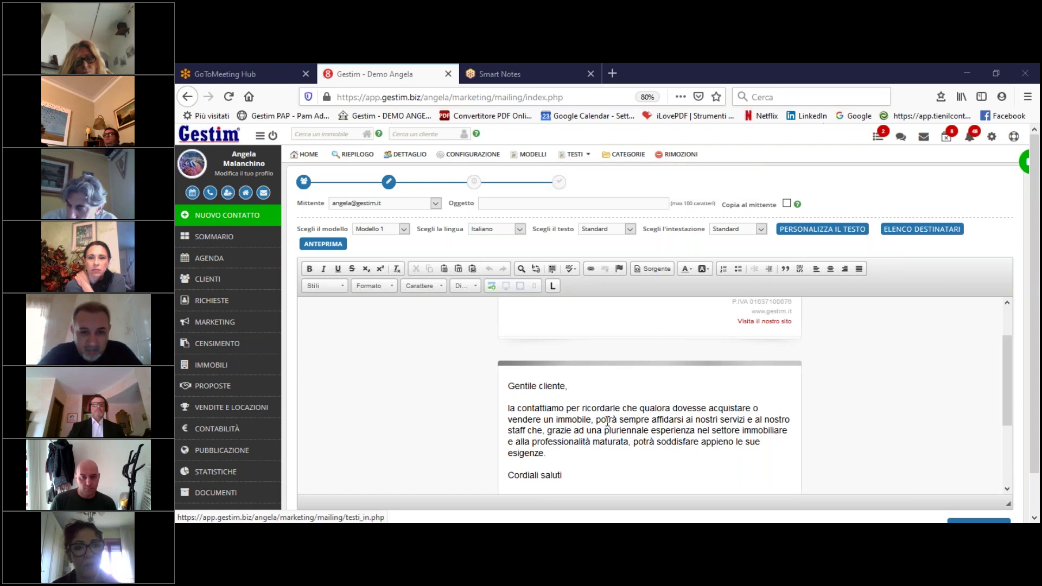
scroll(607, 418, down, 1)
scroll(607, 418, down, 3)
scroll(610, 415, up, 6)
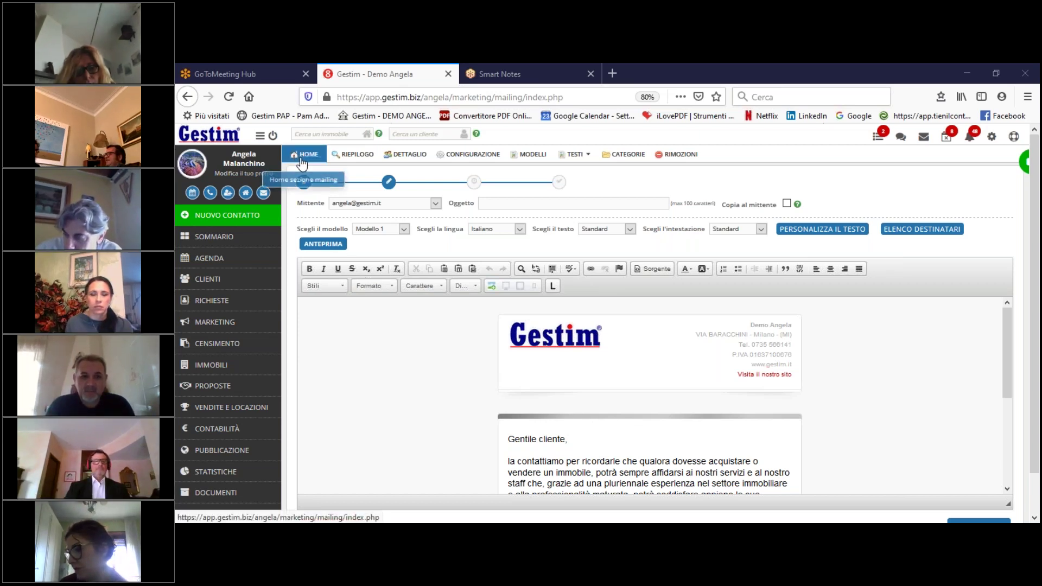
Step: Start a property mailing from the Email Marketing home and continue with the first two clients as recipients
click(302, 161)
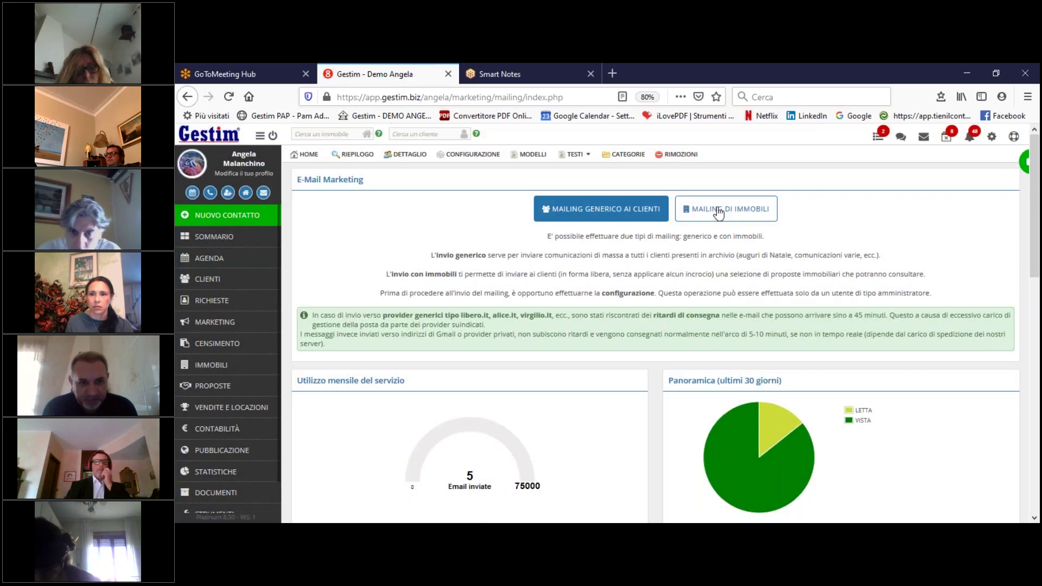
click(726, 209)
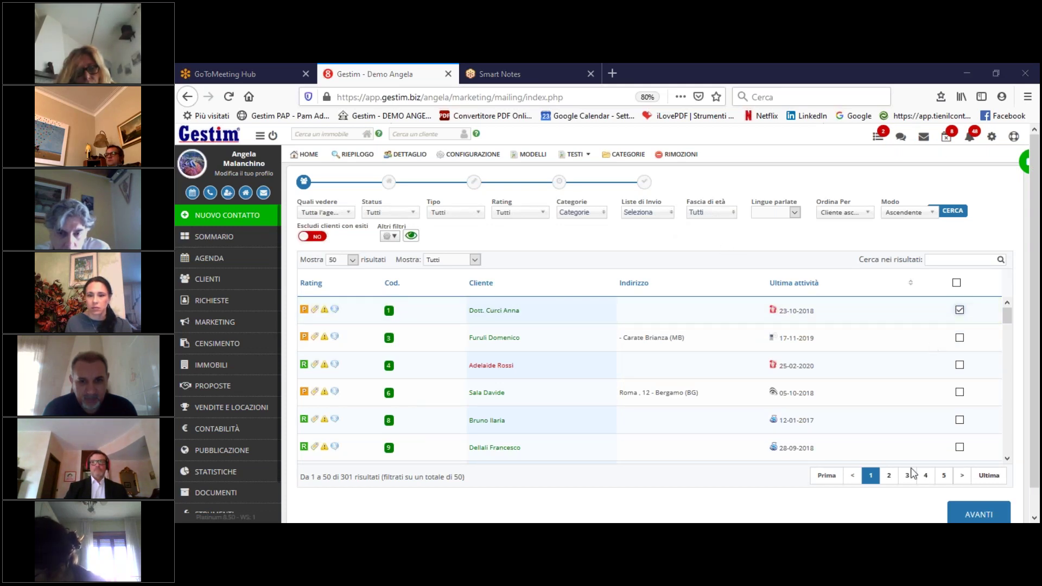
click(960, 339)
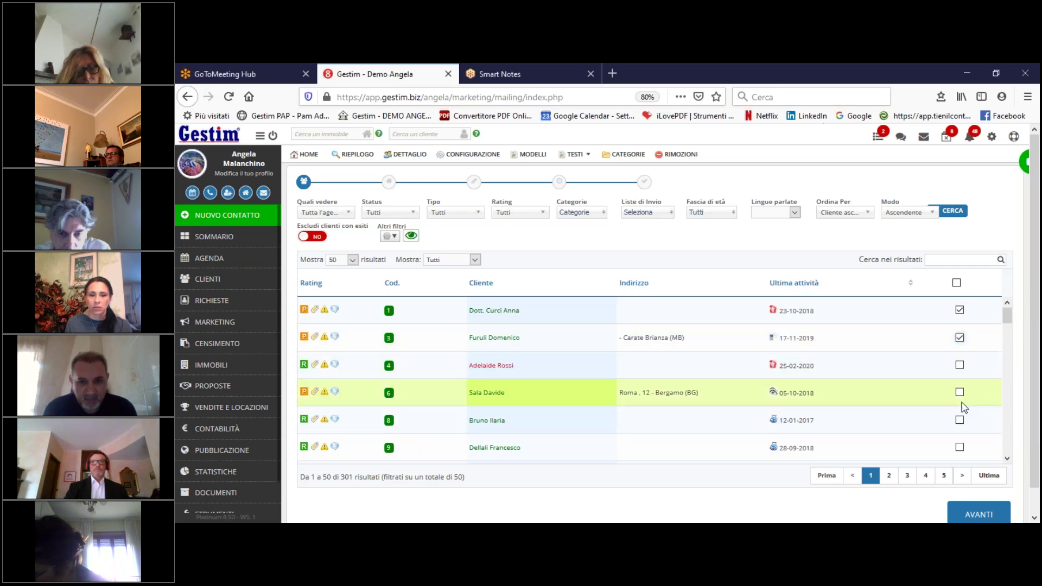
click(971, 513)
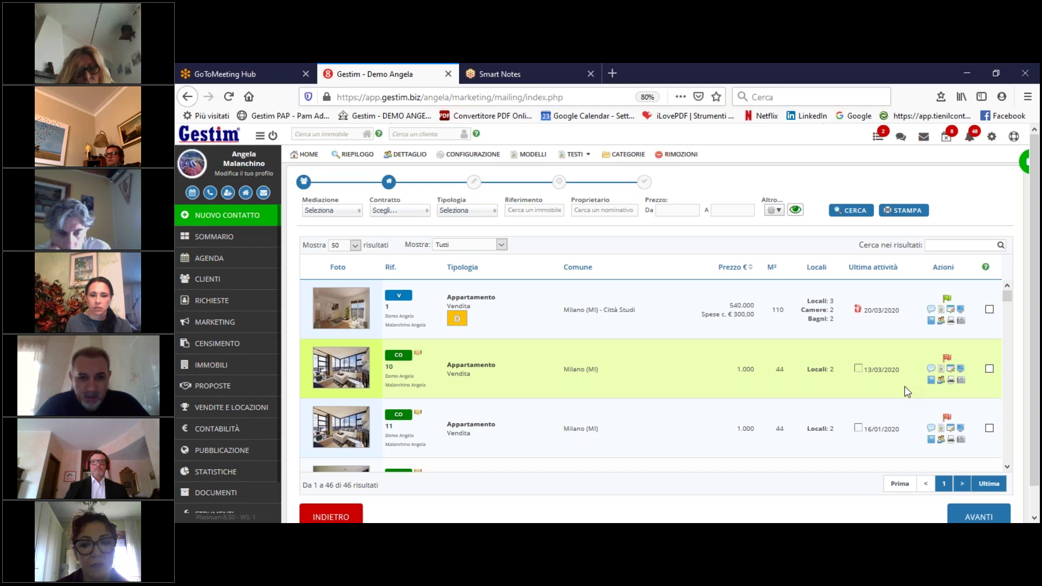
Step: Include the properties with Rif. 1 and Rif. 10 in the mailing and continue to the message composition
click(989, 309)
click(989, 368)
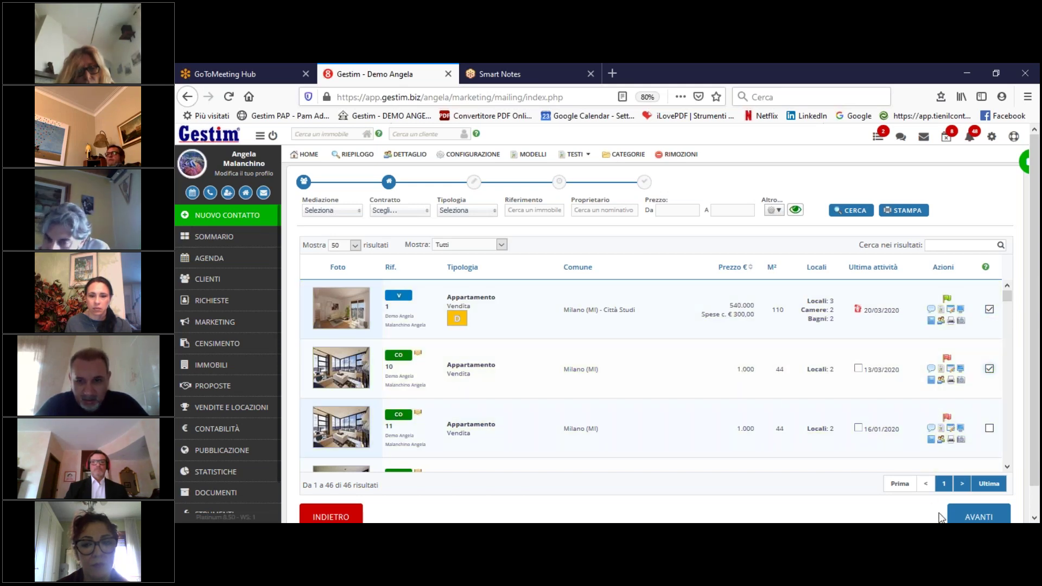
click(964, 512)
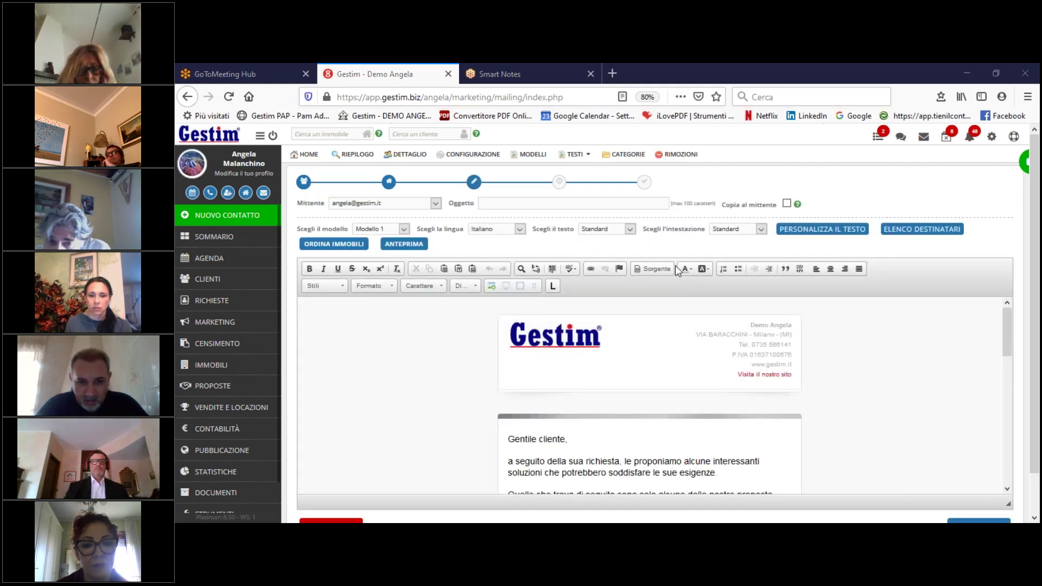
Step: Review the property proposal message and try to continue without an email subject
scroll(966, 404, down, 3)
scroll(1035, 402, down, 1)
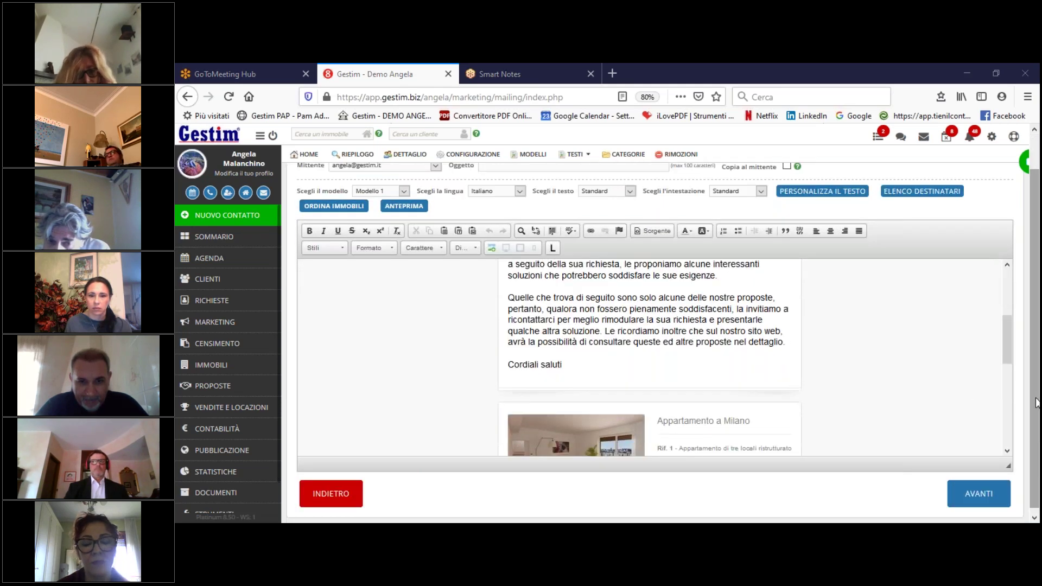
click(960, 481)
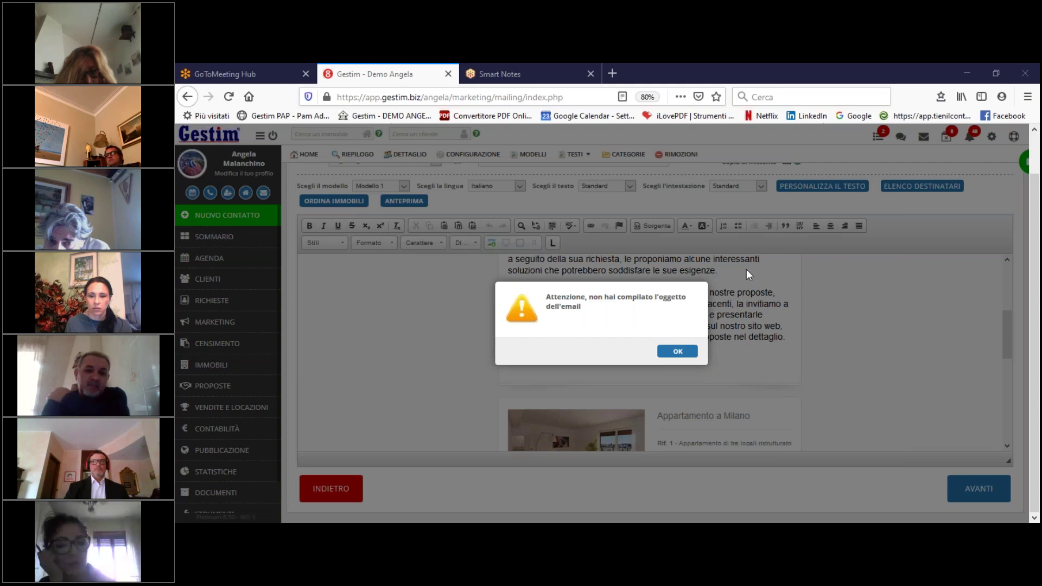
click(677, 351)
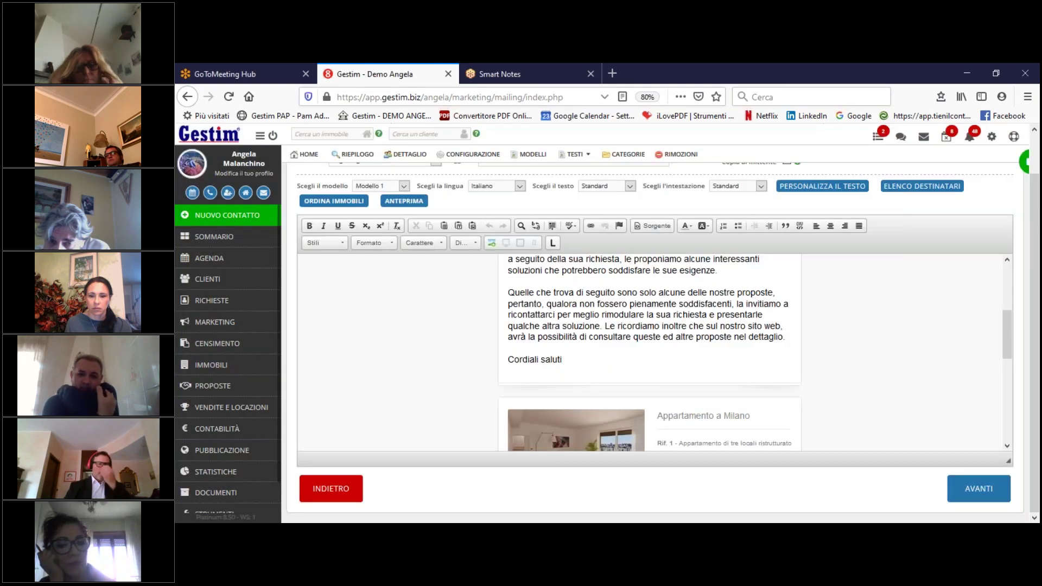
Step: Set the email subject to "aaa" and continue to the sending time options
scroll(513, 270, up, 5)
scroll(502, 200, up, 2)
click(500, 202)
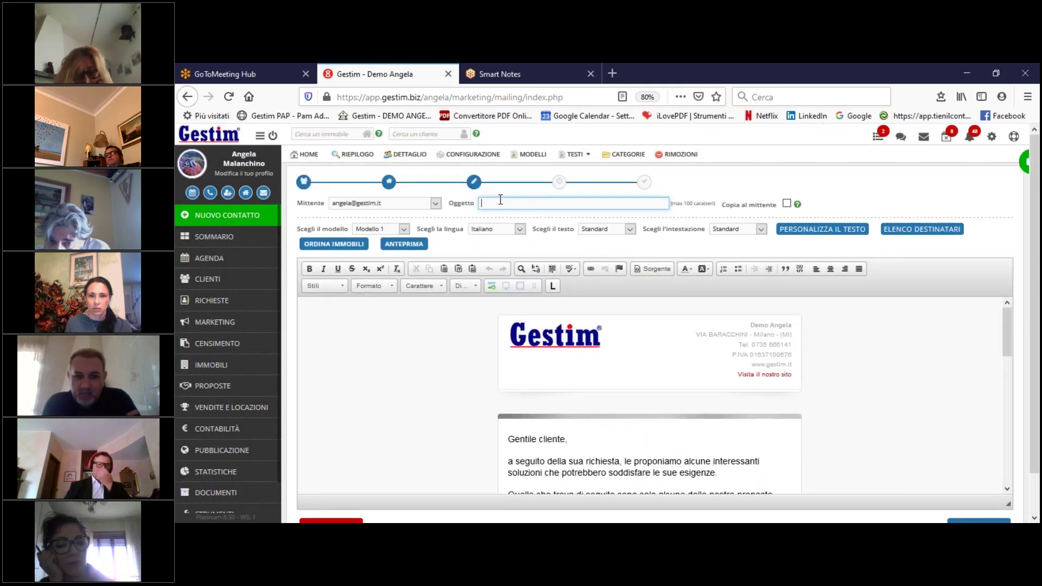
text(aaa)
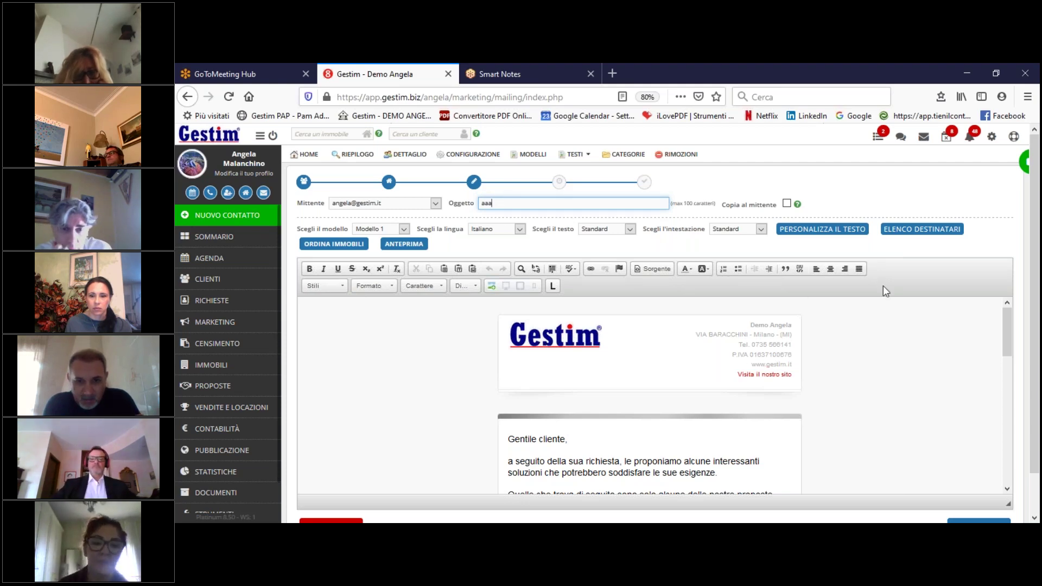
scroll(964, 397, down, 6)
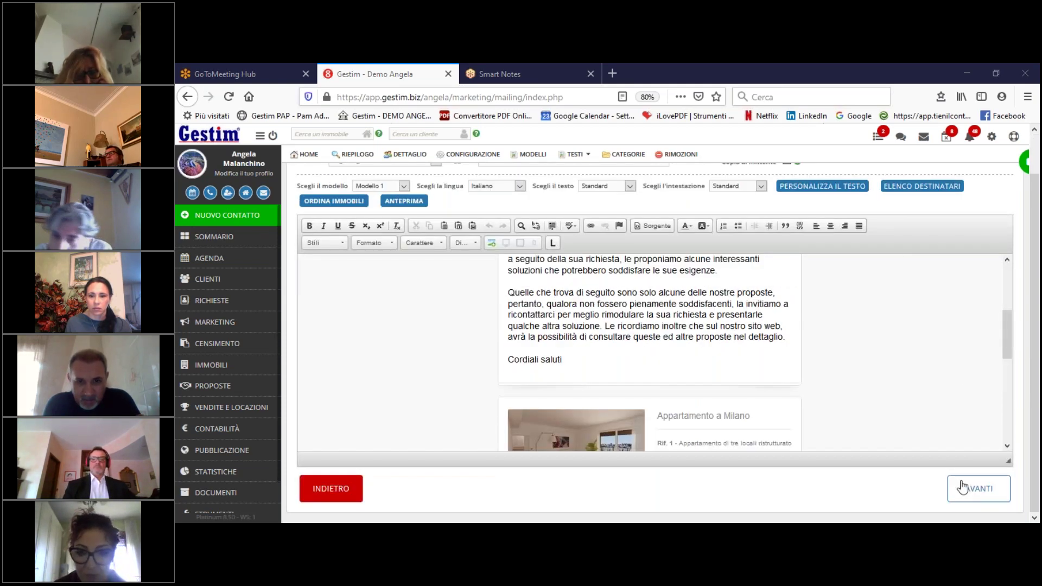
click(962, 489)
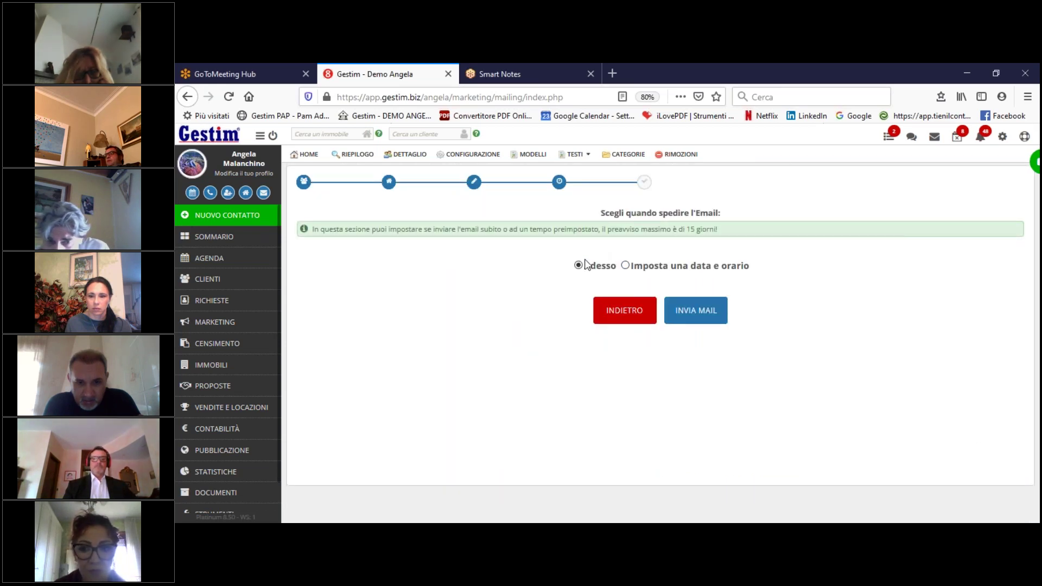
Step: Choose a set date and time for sending the property mailing and set the time to 20:30
click(625, 265)
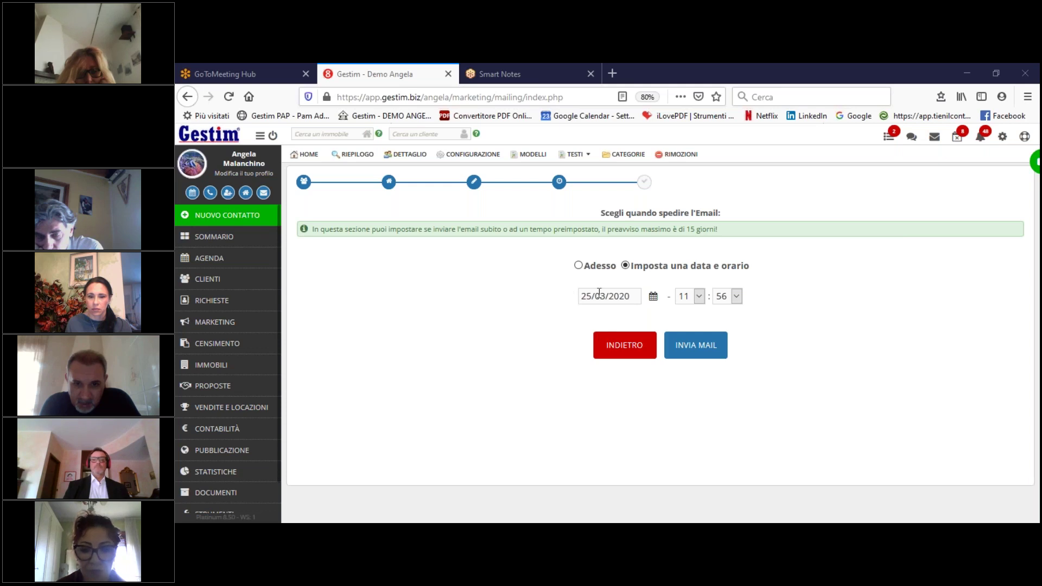
click(698, 297)
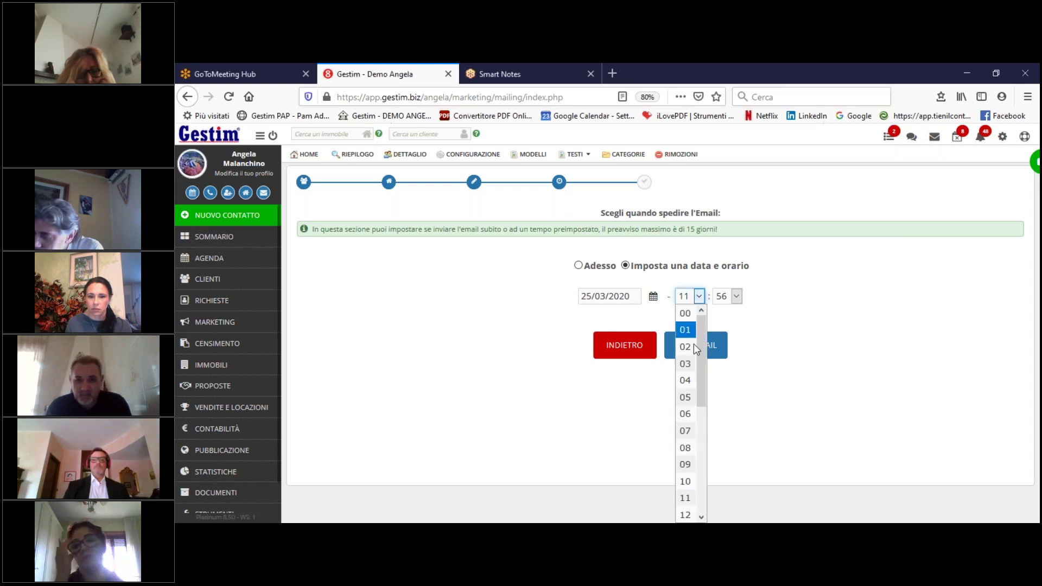
scroll(697, 426, down, 4)
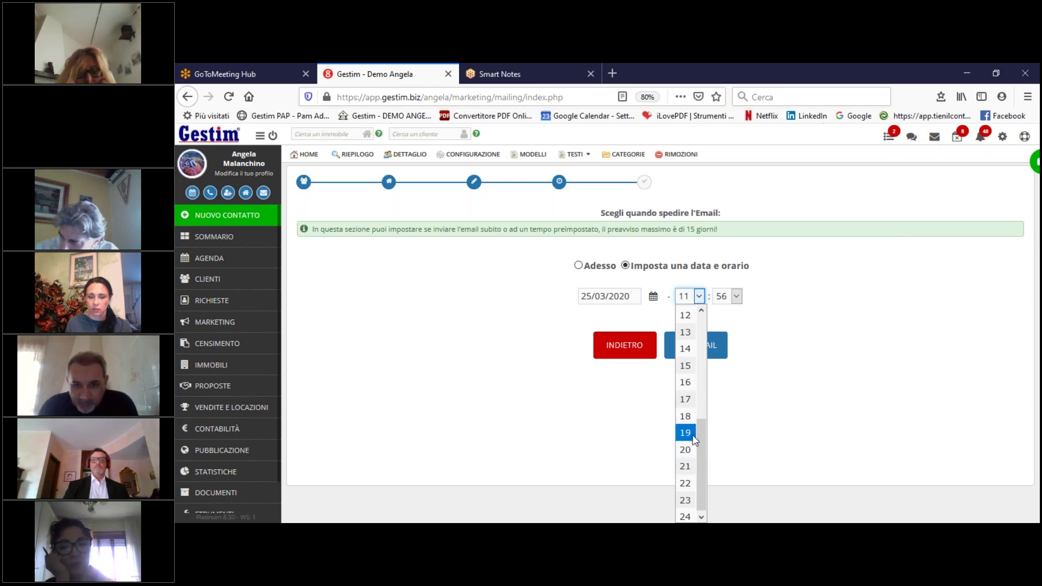
click(685, 450)
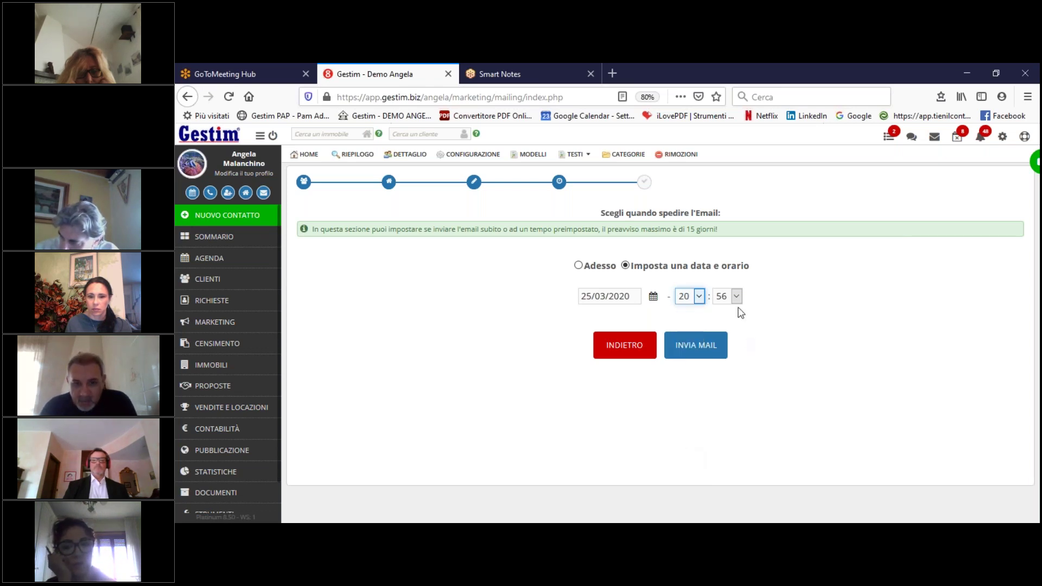
click(736, 297)
scroll(723, 358, up, 3)
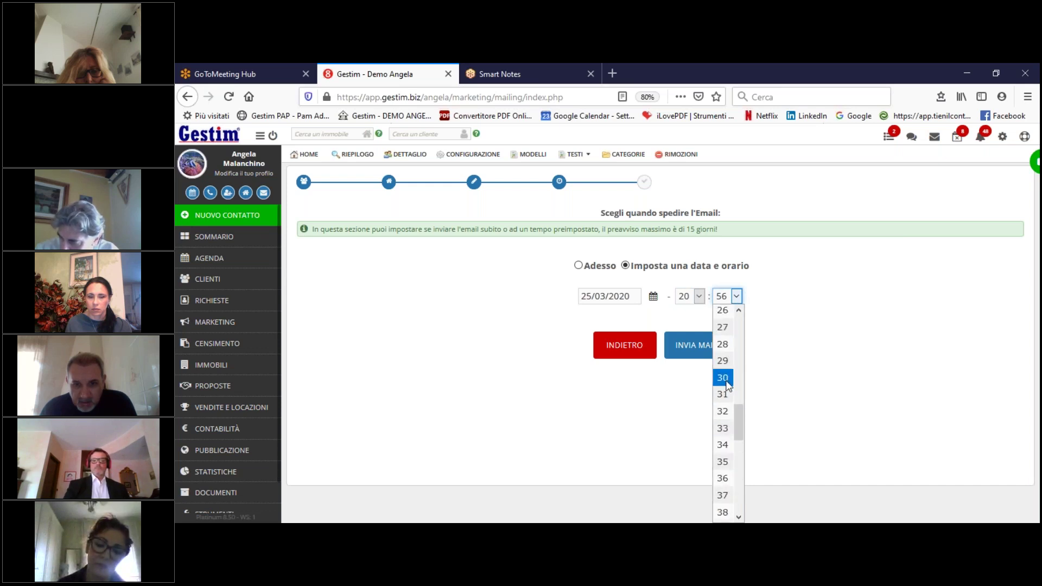
key(Escape)
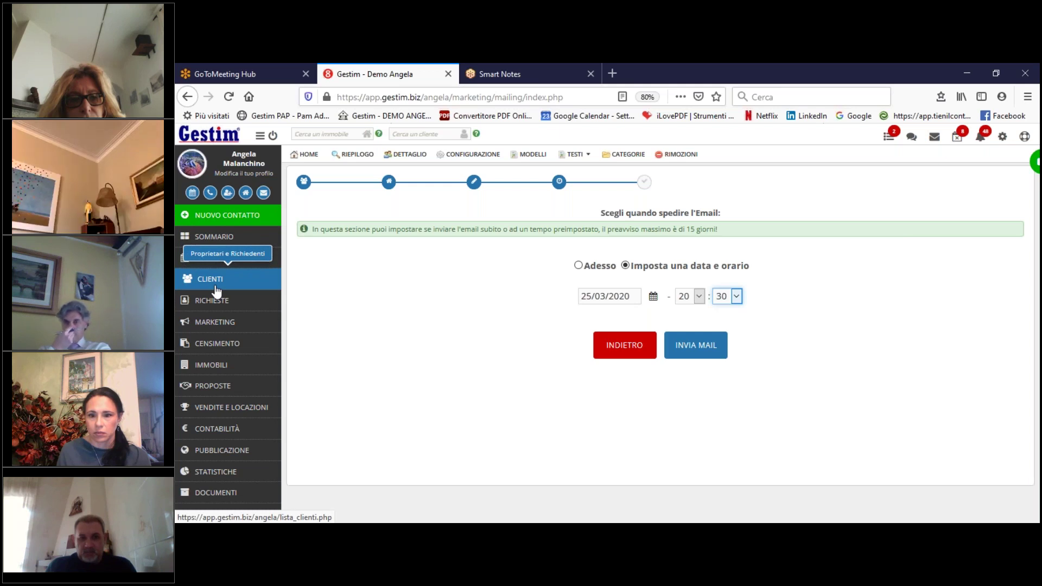
Step: Look up the Estia Immobiliare client, check the property matches for both of the client's requests and close the record
click(428, 133)
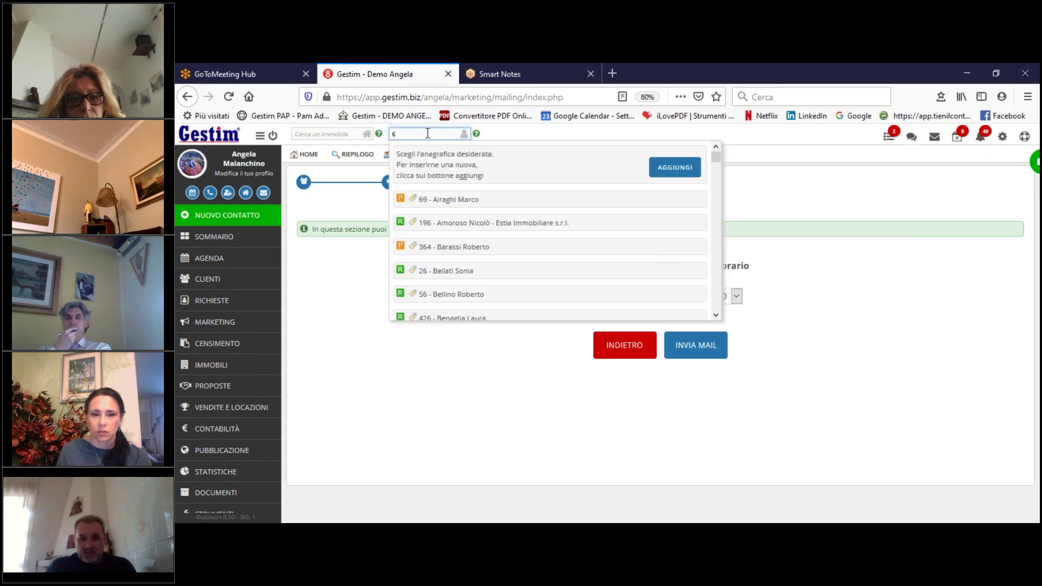
click(467, 231)
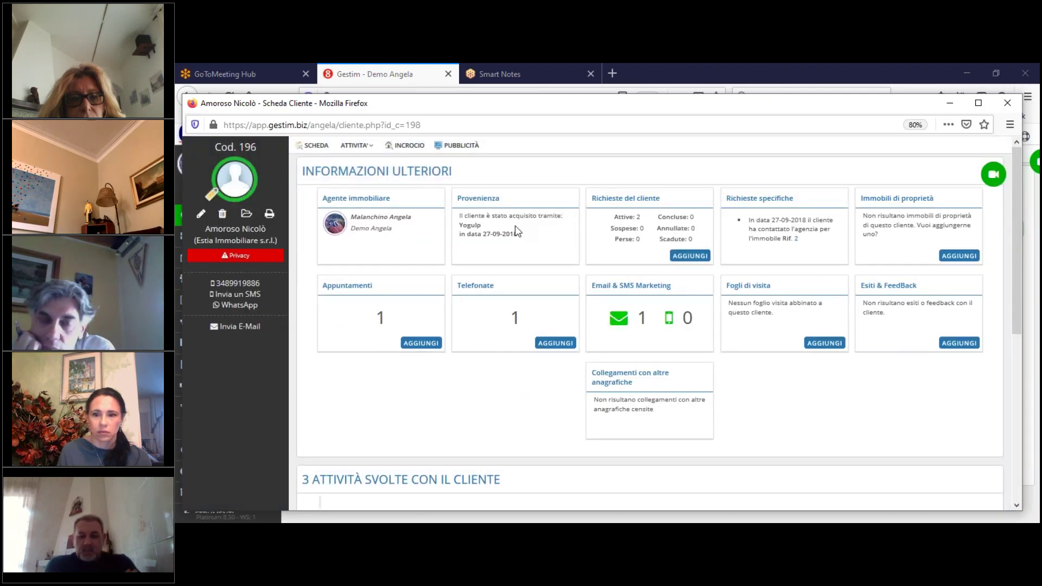
click(411, 146)
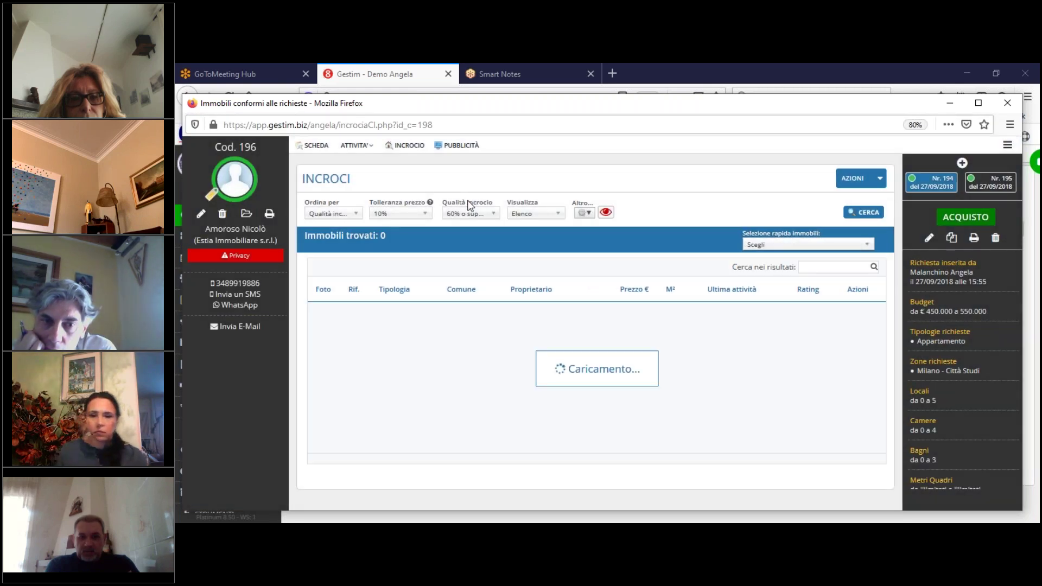
click(987, 186)
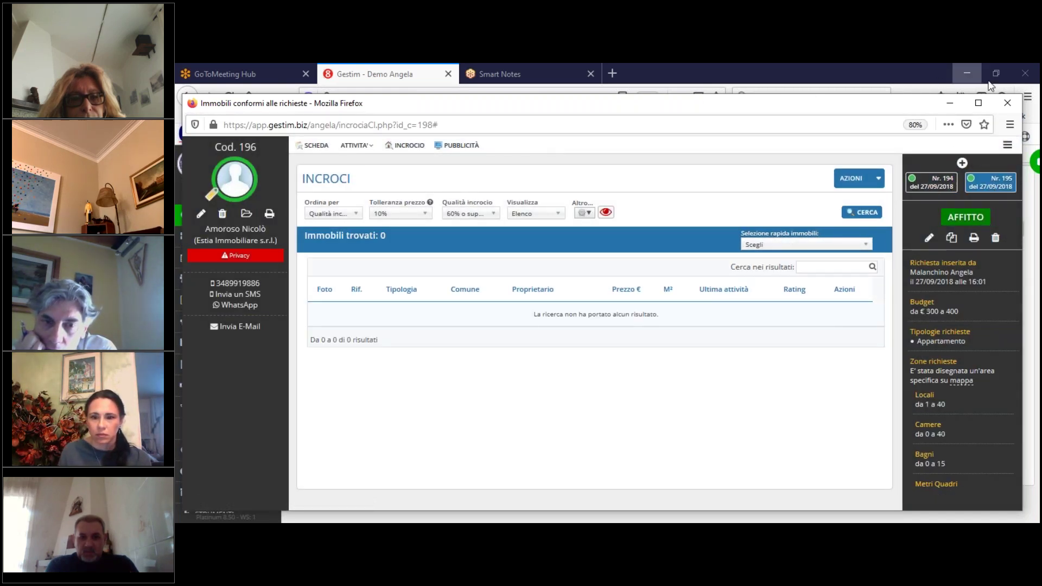
click(1006, 102)
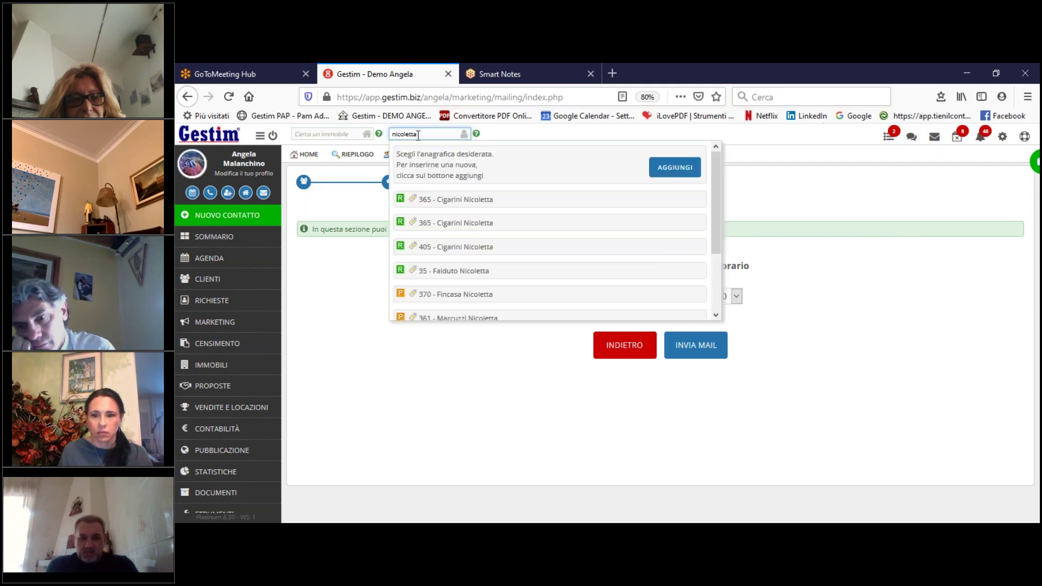
Step: Search the clients by first name, open the first result's record and show the properties matching the client's request
click(438, 201)
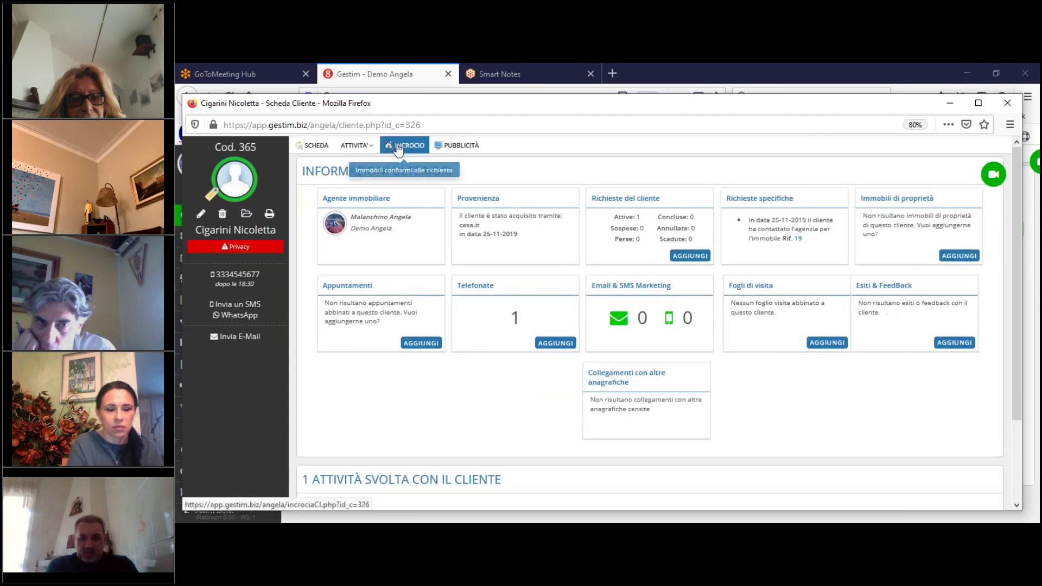
click(398, 147)
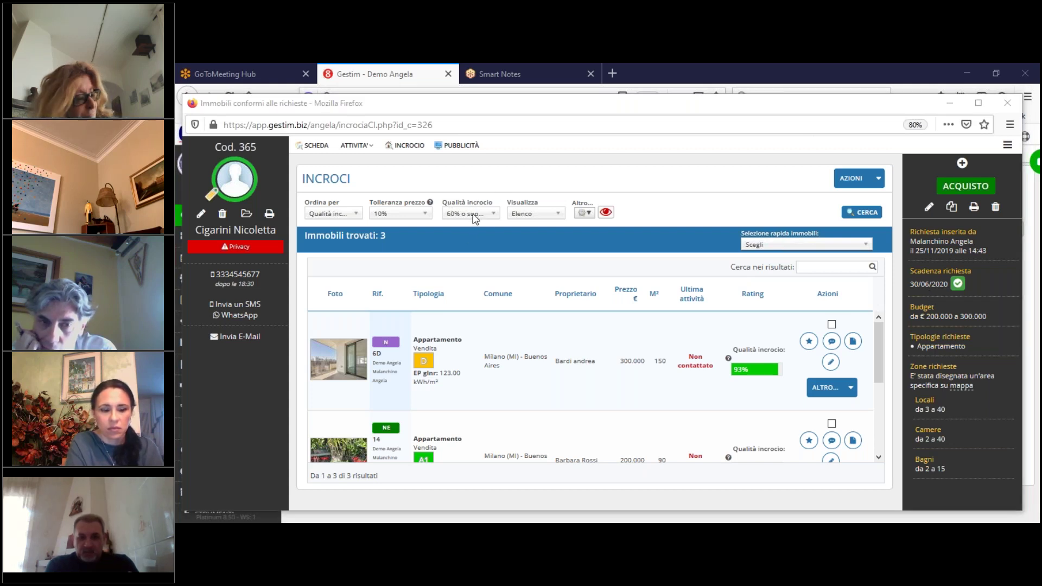
Step: Select all properties matching the client's request, start an e-mail with them and set its subject to "aaaa"
click(830, 246)
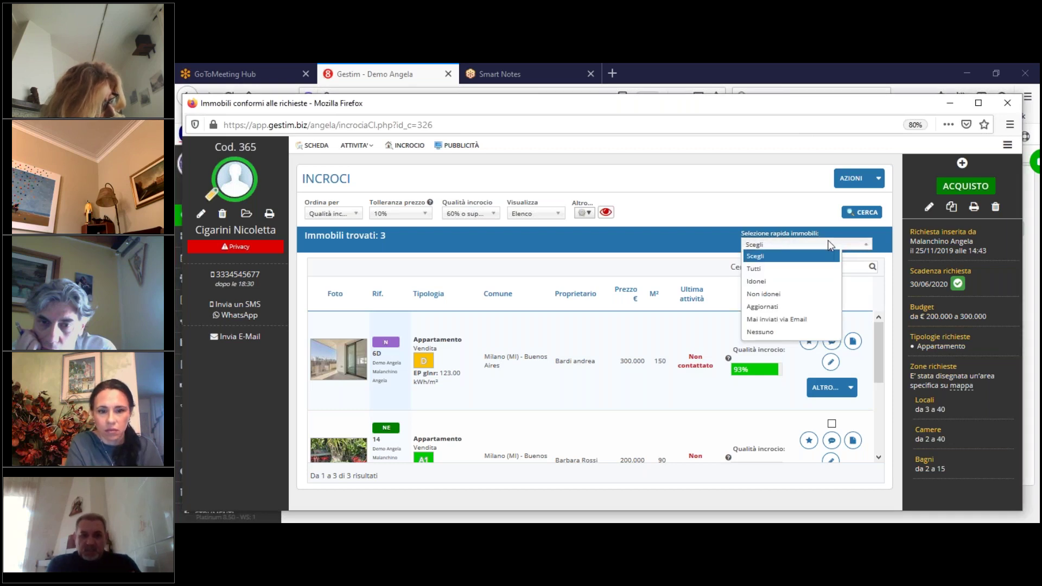
click(756, 269)
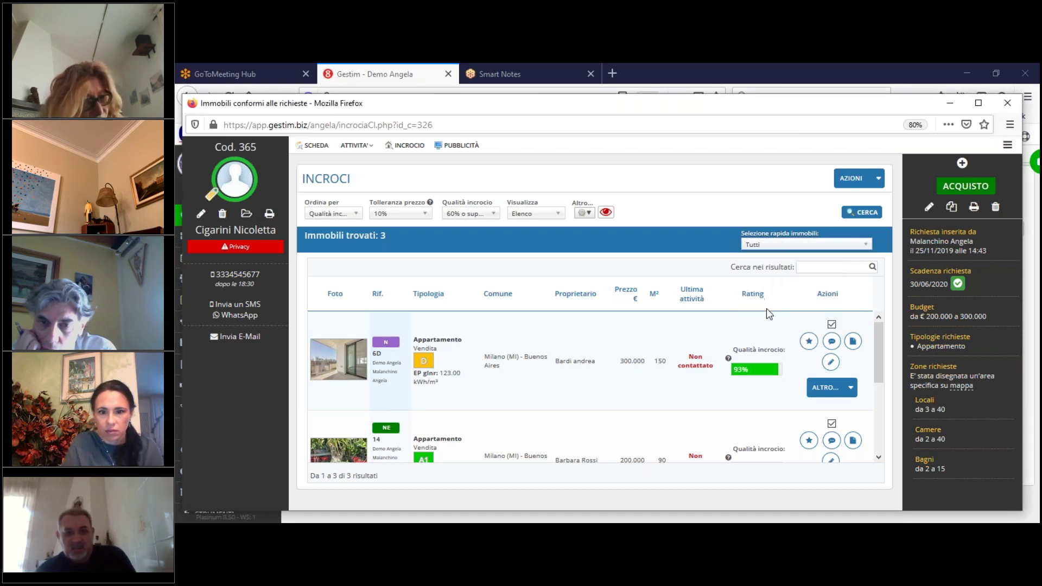
click(857, 186)
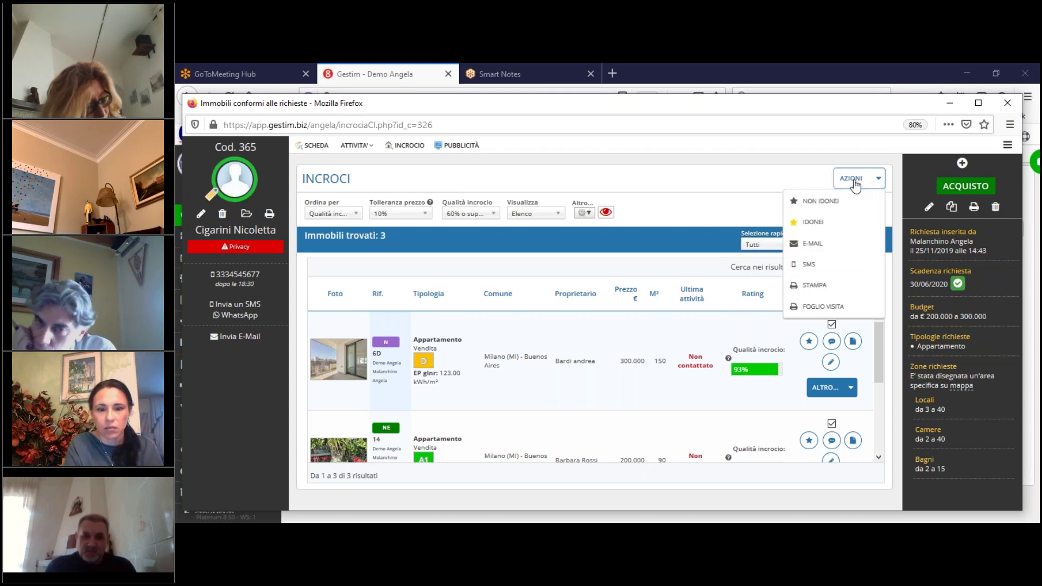
click(819, 247)
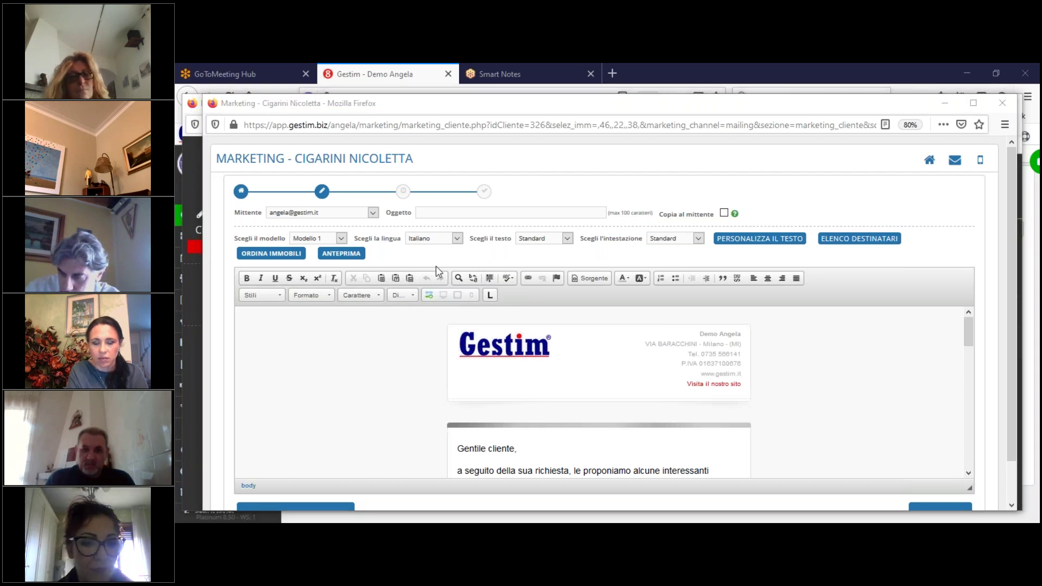
click(454, 212)
text(aaaa)
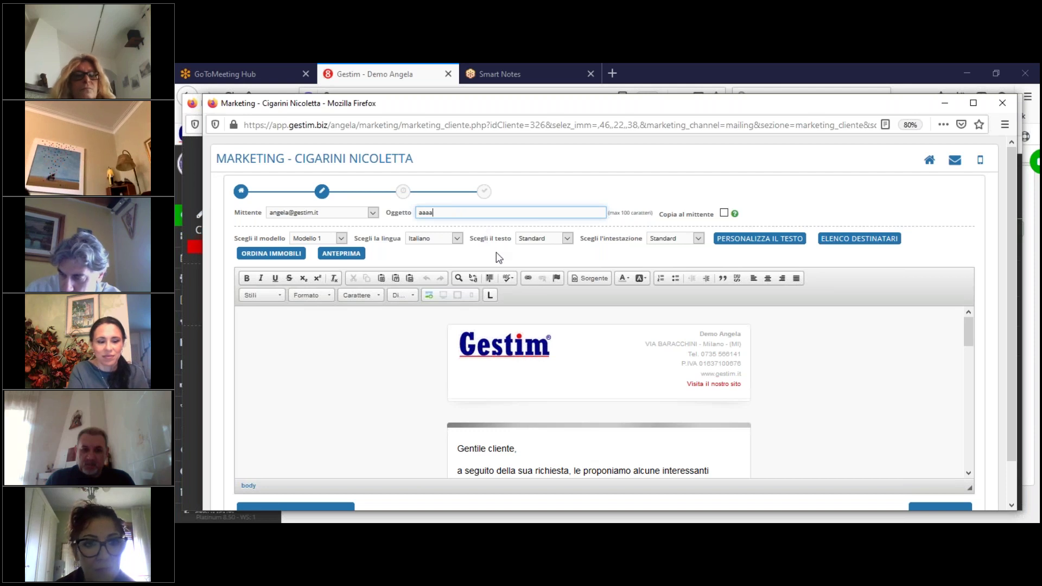
Step: Replace "cliente" in the e-mail's greeting with the client's first name
scroll(504, 228, down, 1)
scroll(537, 344, down, 2)
click(538, 346)
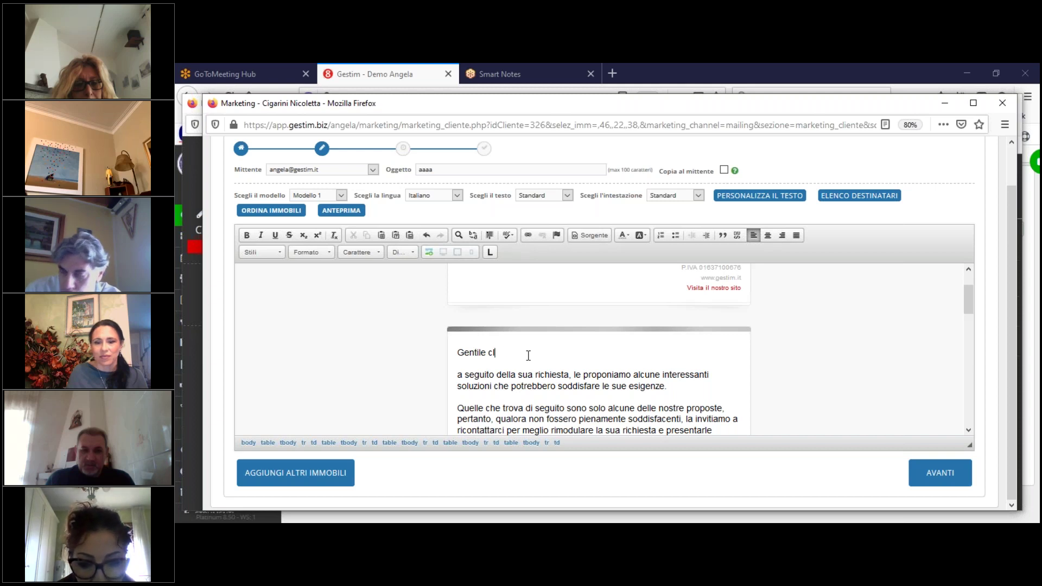
key(BackSpace)
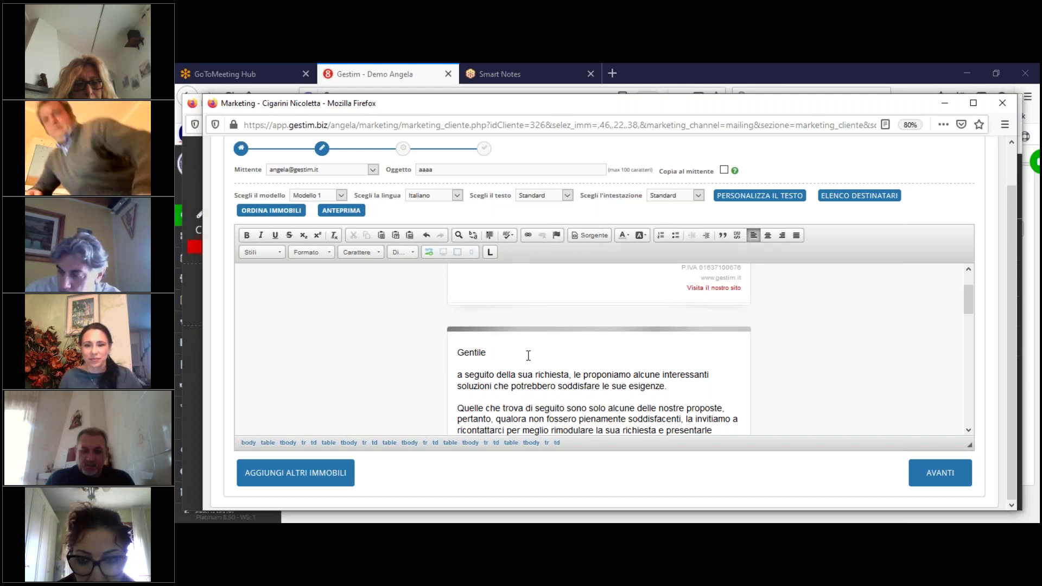
text(Nicoletta)
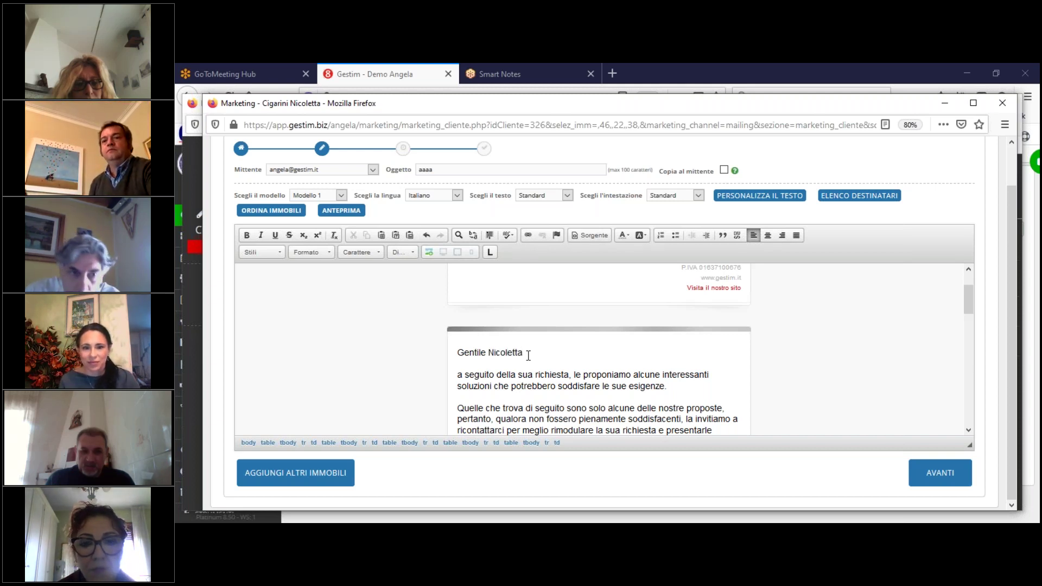
Step: Try the Modello 2 - Azzurro template on the e-mail and switch back to Modello 1
click(330, 194)
click(327, 253)
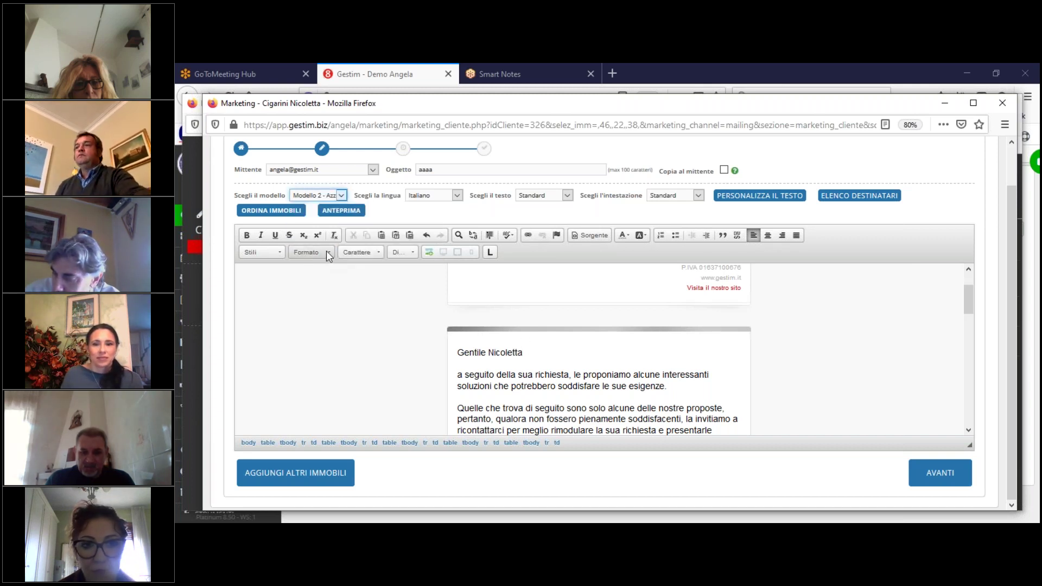
click(341, 195)
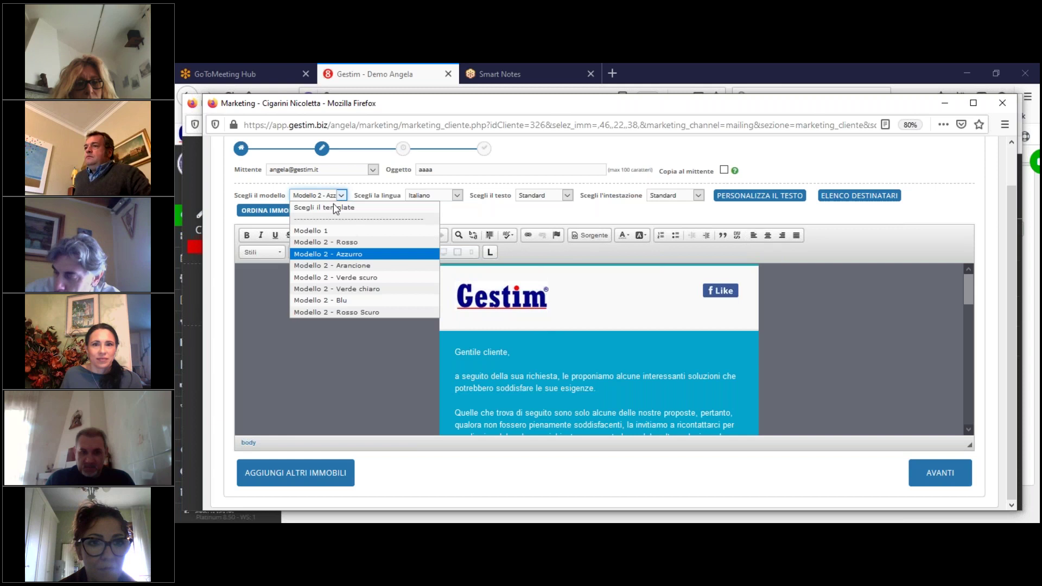
click(326, 230)
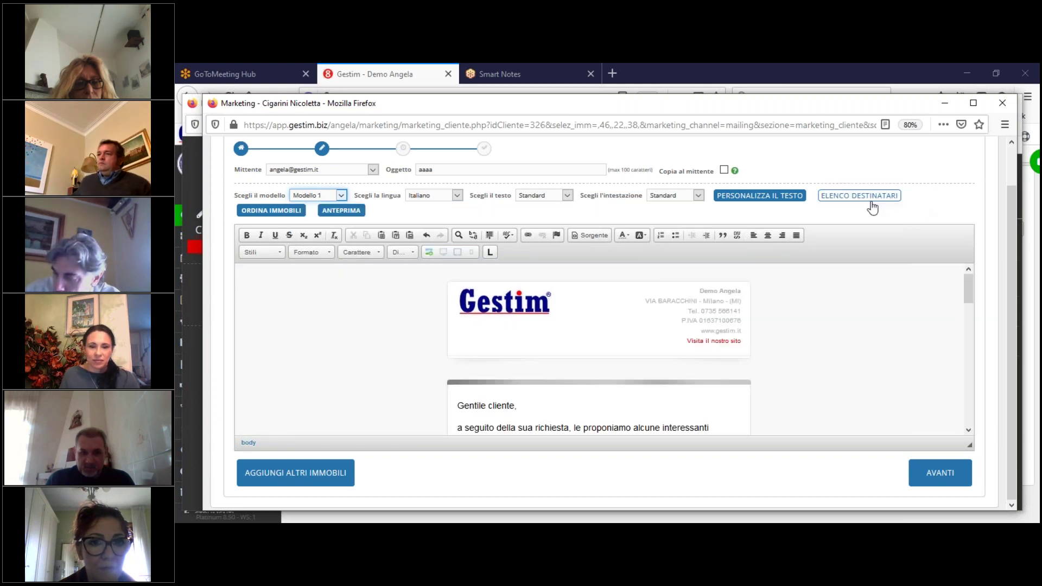
Step: Reorder the properties in the e-mail by moving the third one to second place and save the order
click(251, 210)
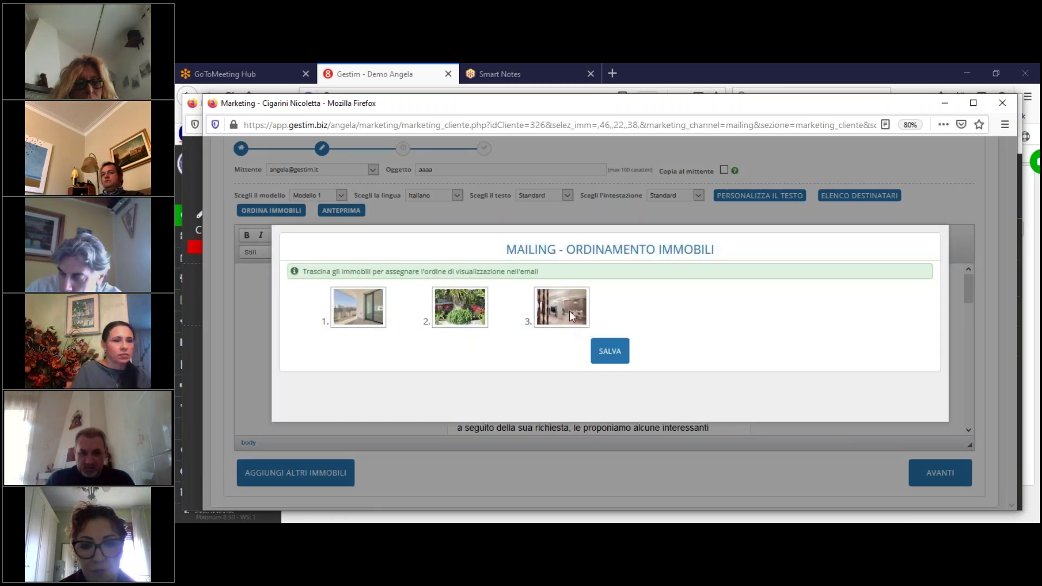
drag(569, 310, 360, 319)
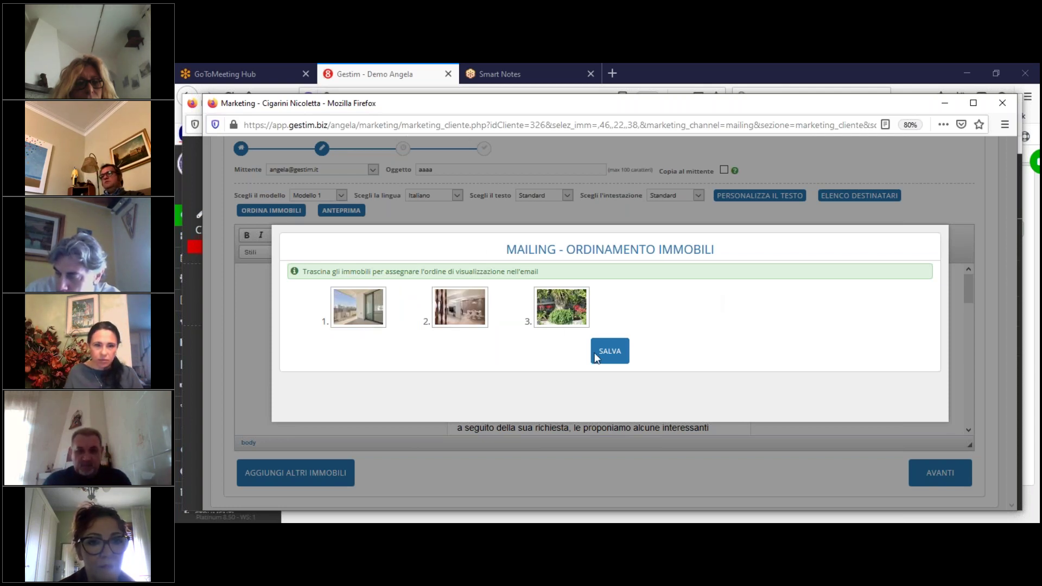
click(612, 357)
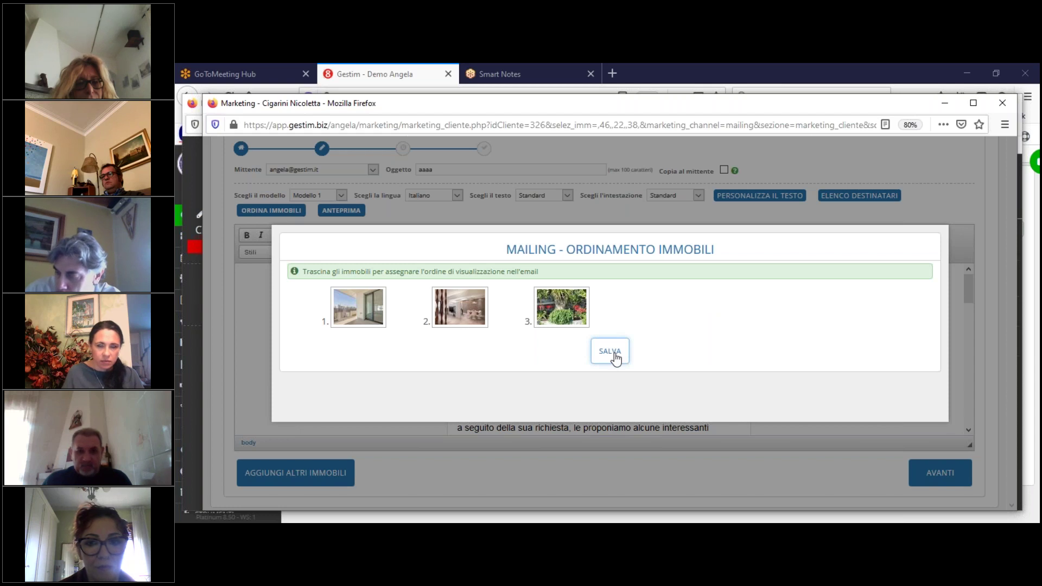
click(613, 356)
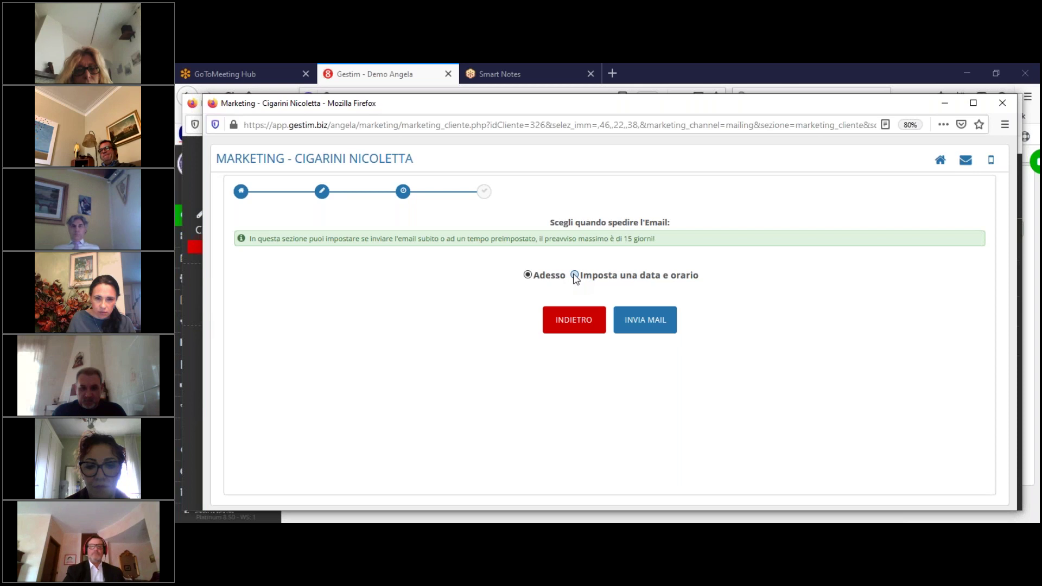
Step: Choose a set date and time for sending the client's e-mail and set the time to 19:01
click(574, 275)
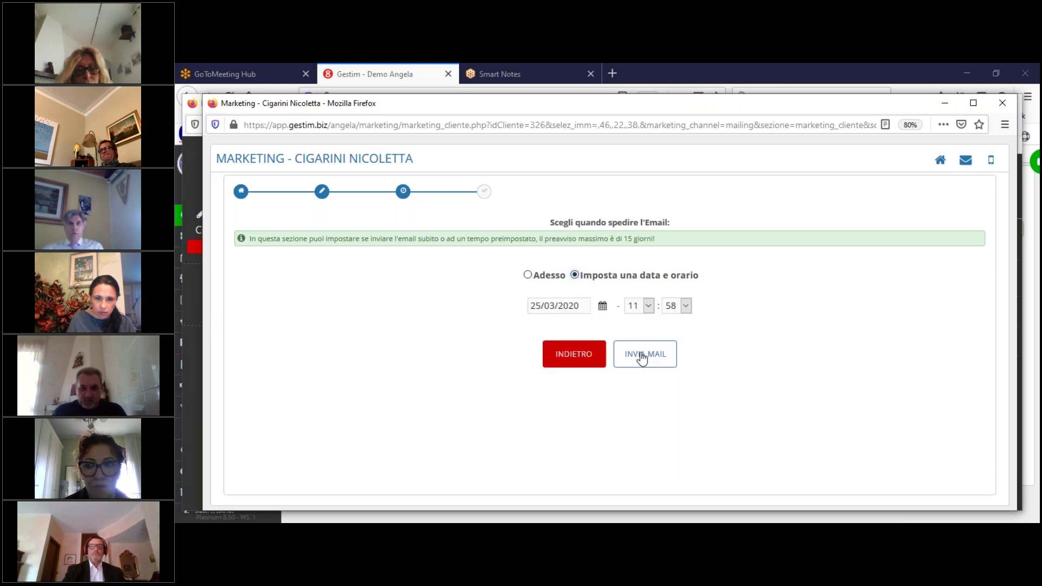
click(648, 307)
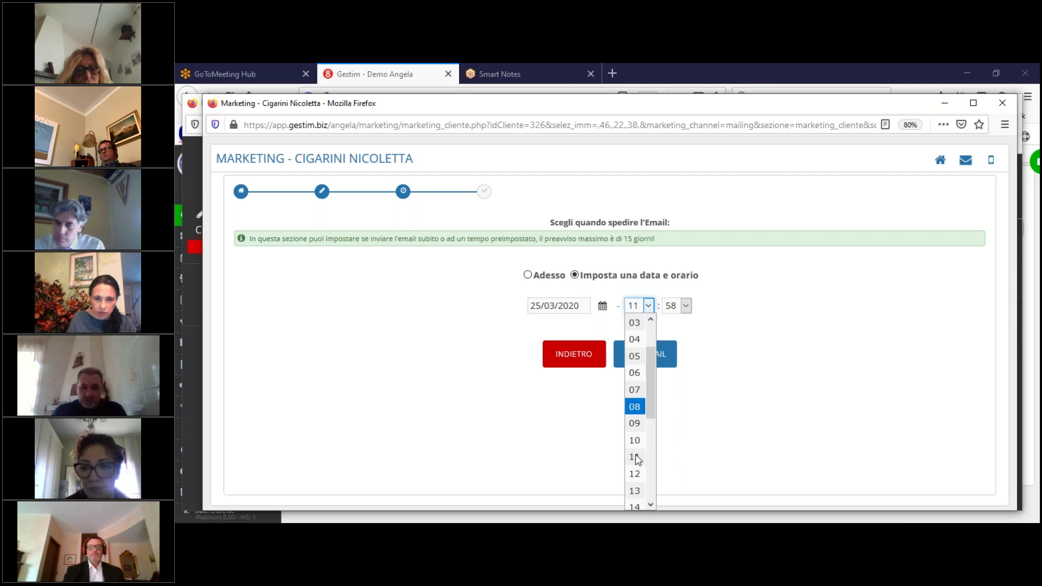
scroll(637, 460, down, 3)
click(633, 437)
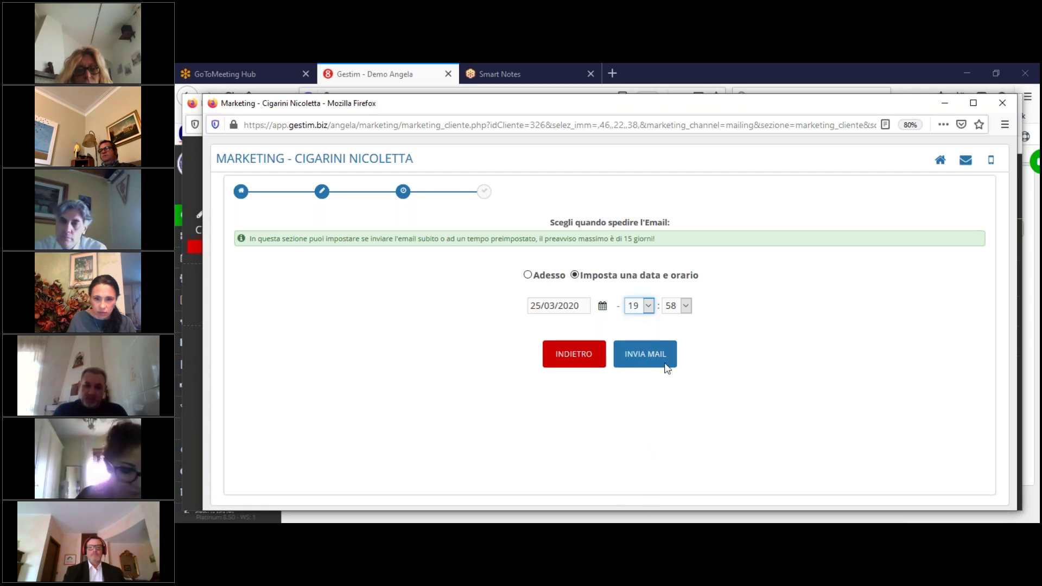
click(675, 307)
click(698, 386)
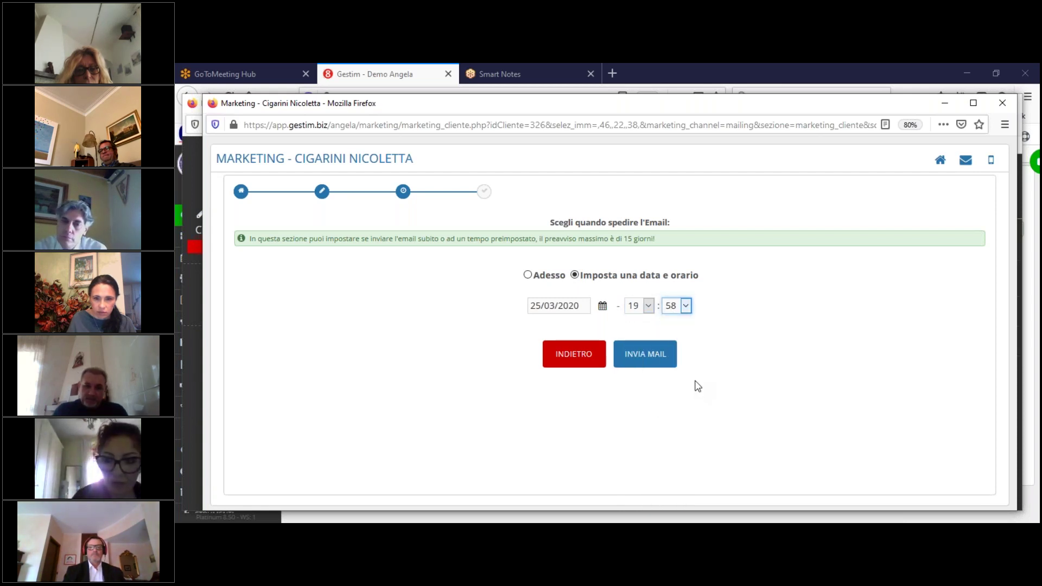
click(677, 307)
scroll(676, 336, up, 6)
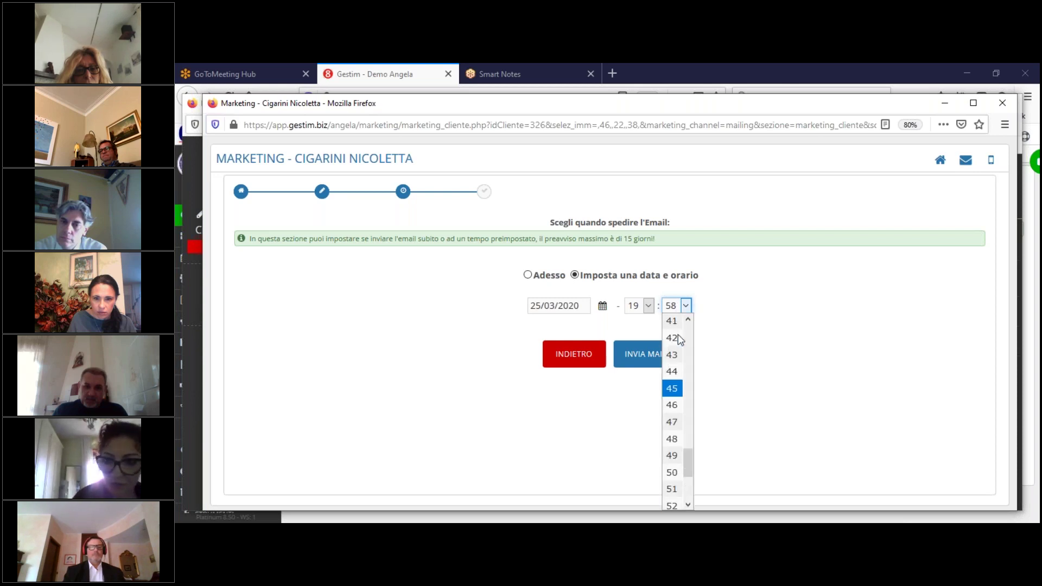
scroll(676, 343, up, 9)
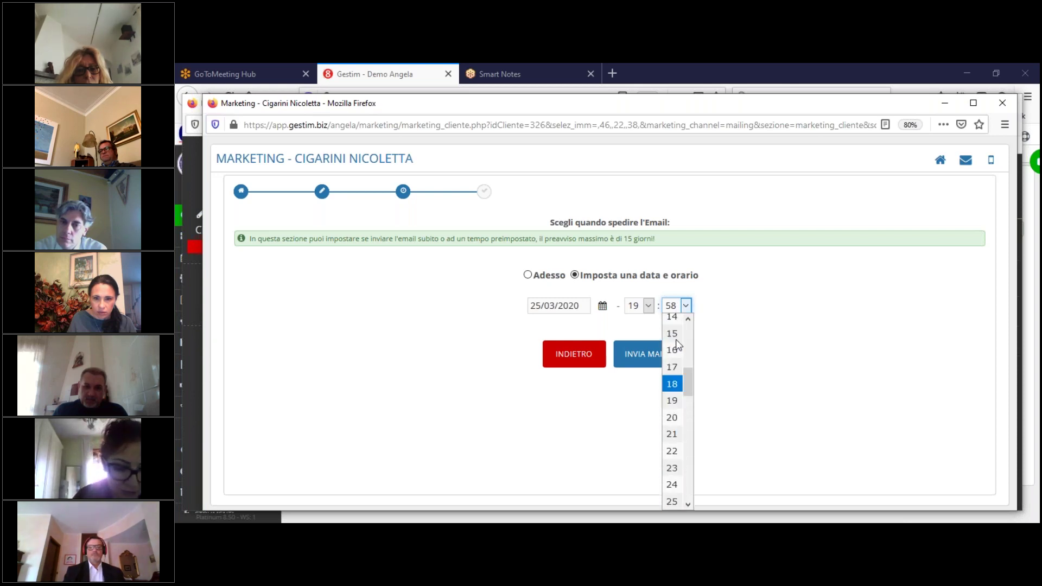
scroll(676, 347, up, 1)
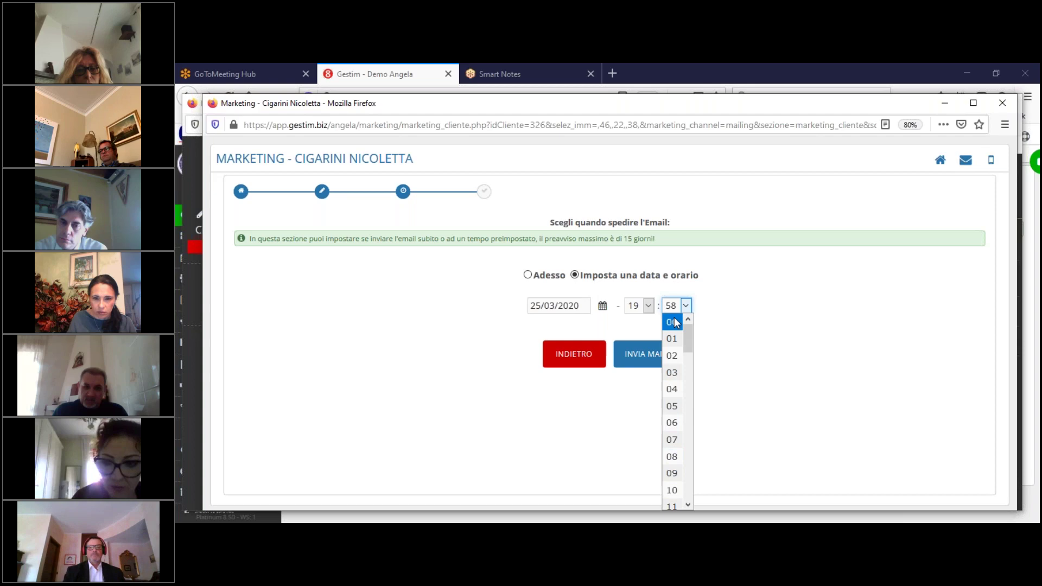
click(672, 339)
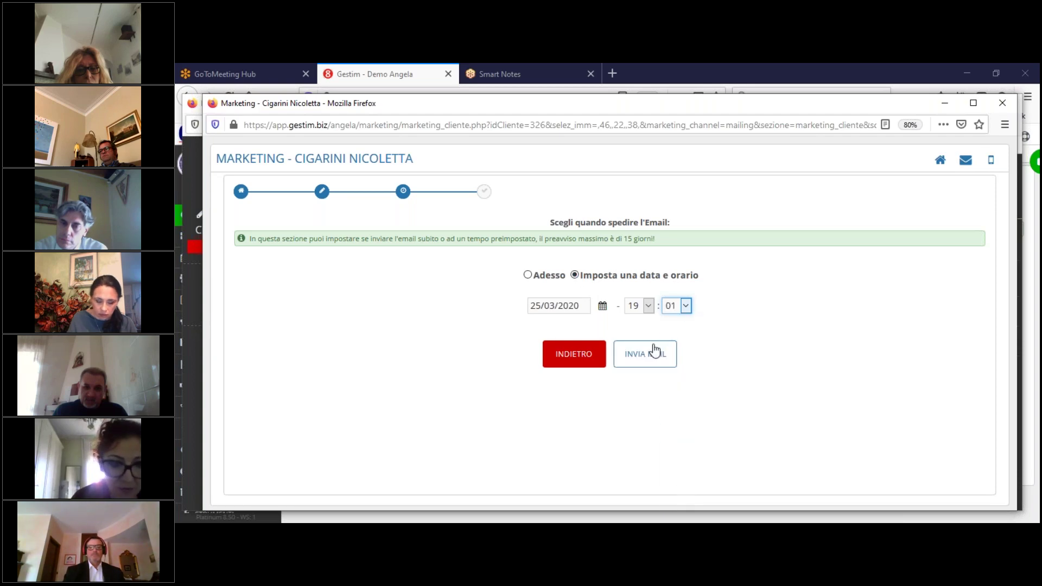
Step: Close the client's mailing and property matches windows and return to the e-mail marketing home page
click(1003, 101)
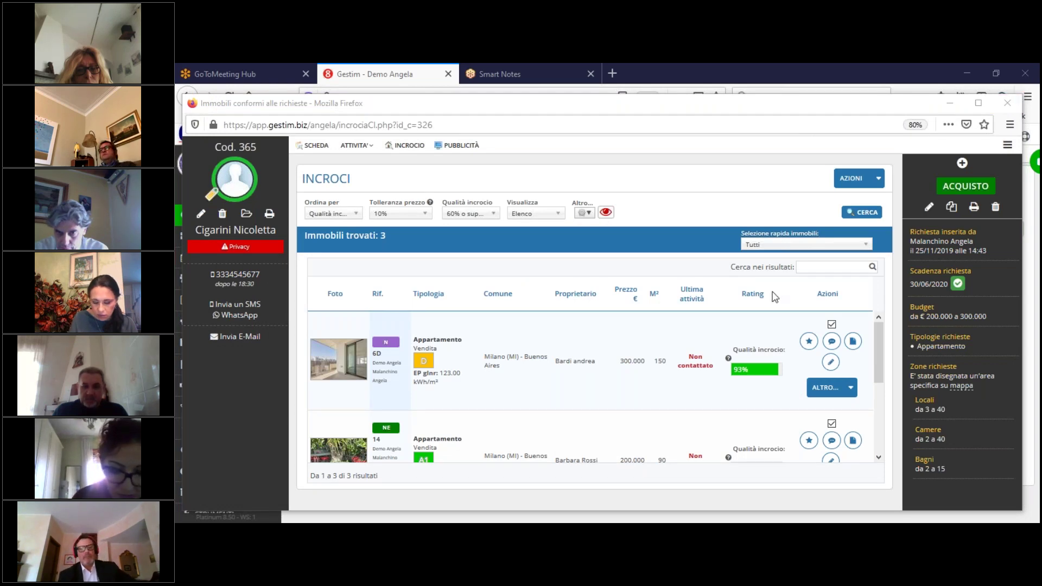
click(1013, 102)
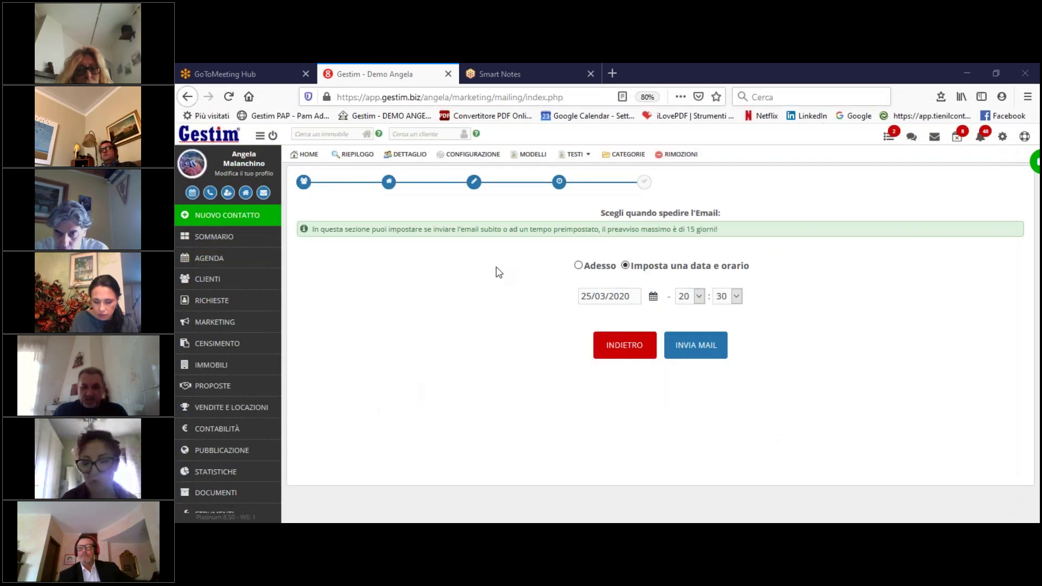
click(306, 155)
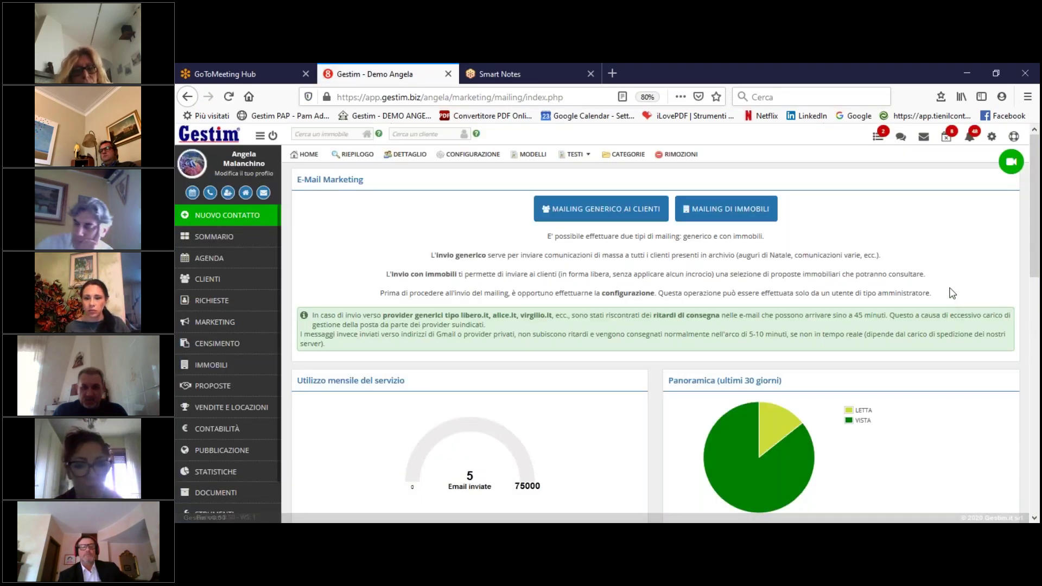
Step: Review the mailing's 30-day overview chart, the delivery status descriptions and the SPF domain certification notes
scroll(944, 289, down, 4)
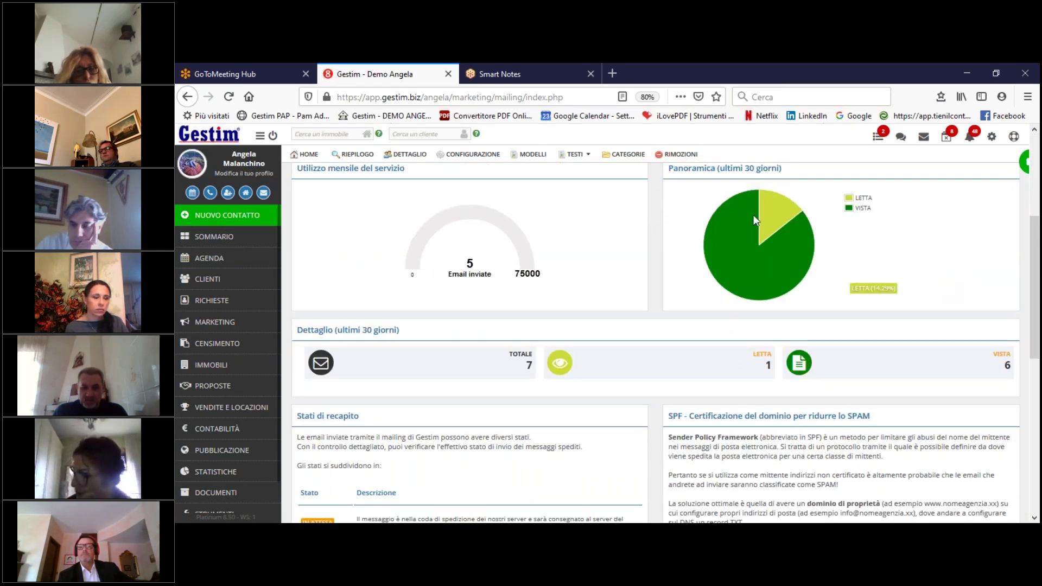
mouse_move(792, 209)
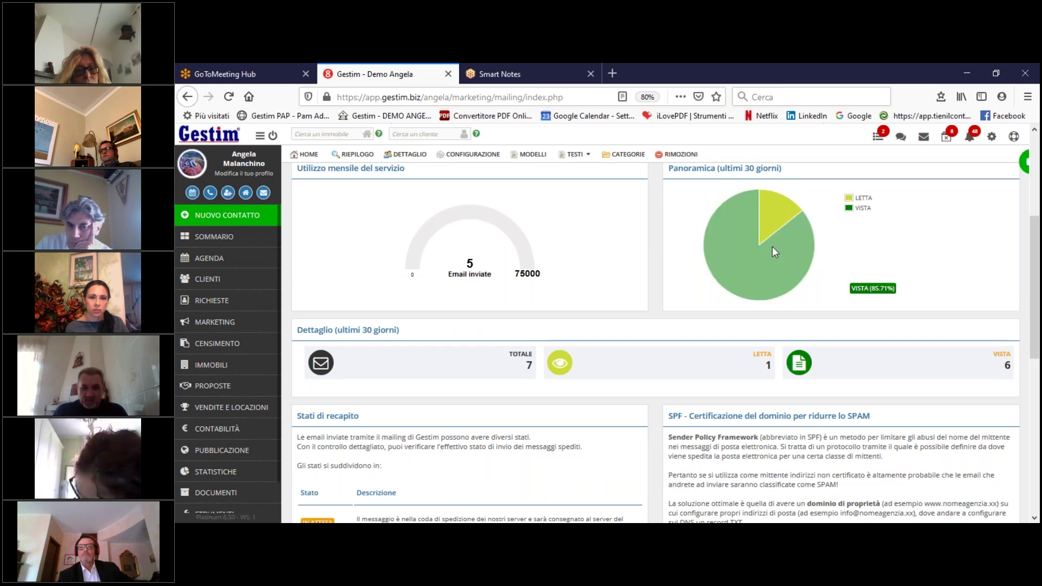
mouse_move(760, 253)
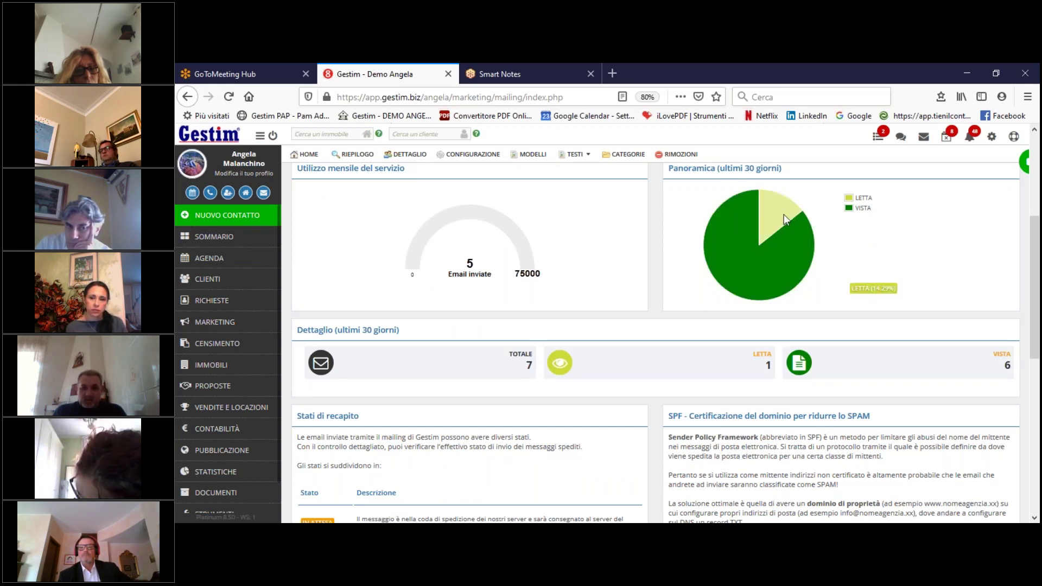
mouse_move(782, 233)
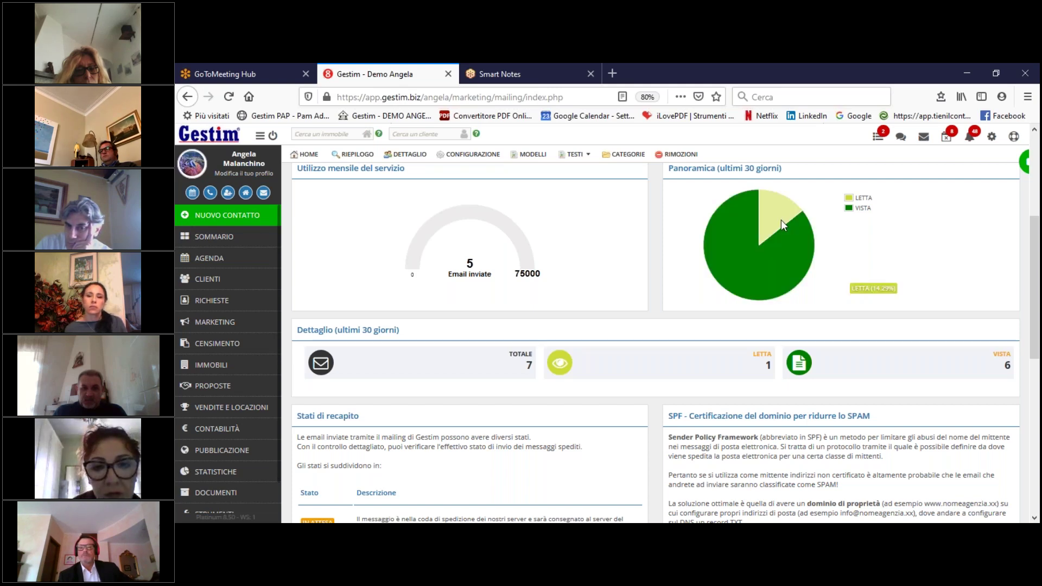
scroll(614, 329, down, 4)
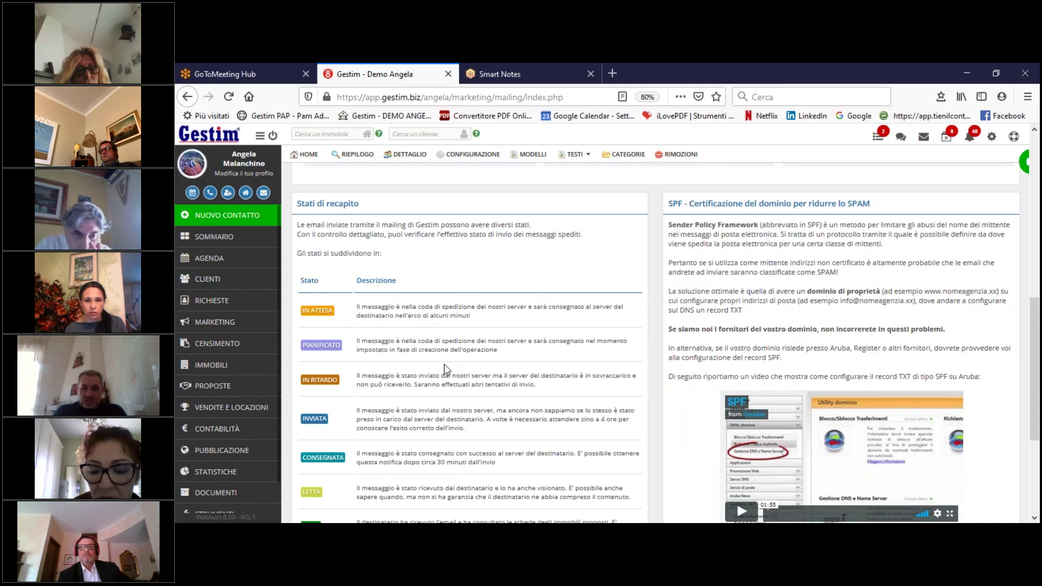
scroll(443, 364, down, 1)
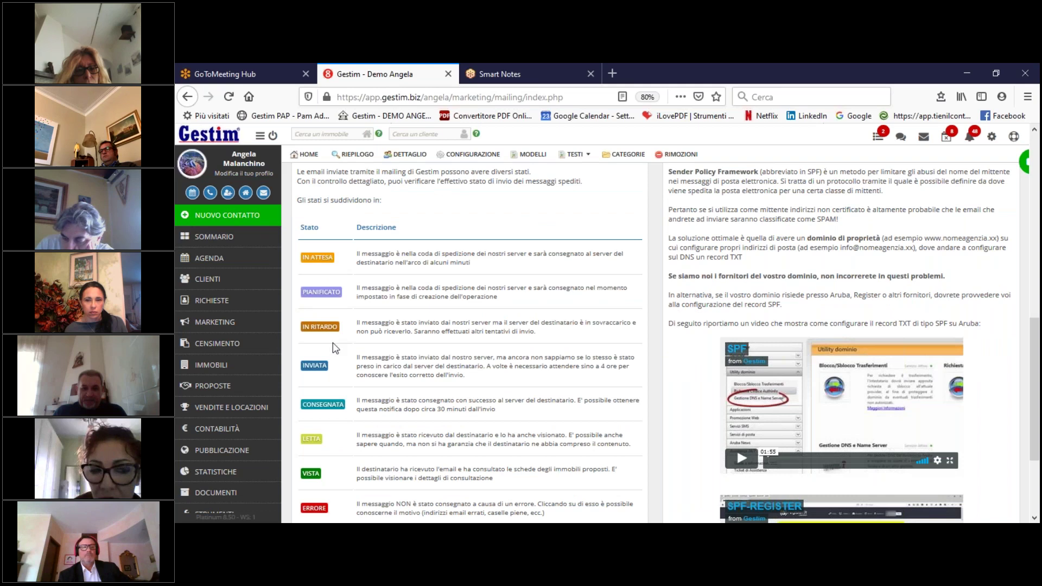
scroll(436, 380, down, 1)
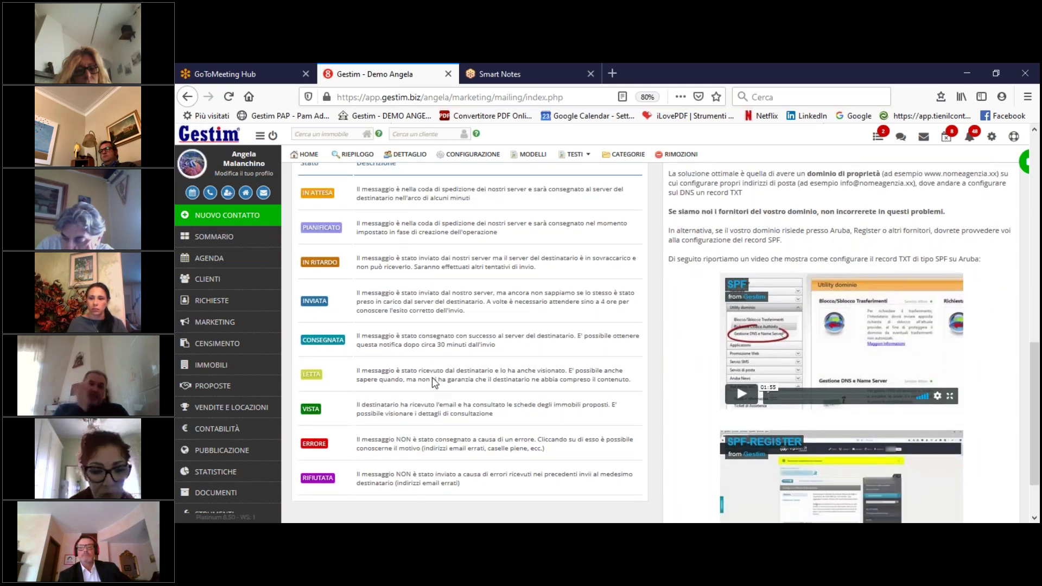
scroll(439, 353, down, 2)
scroll(406, 445, up, 1)
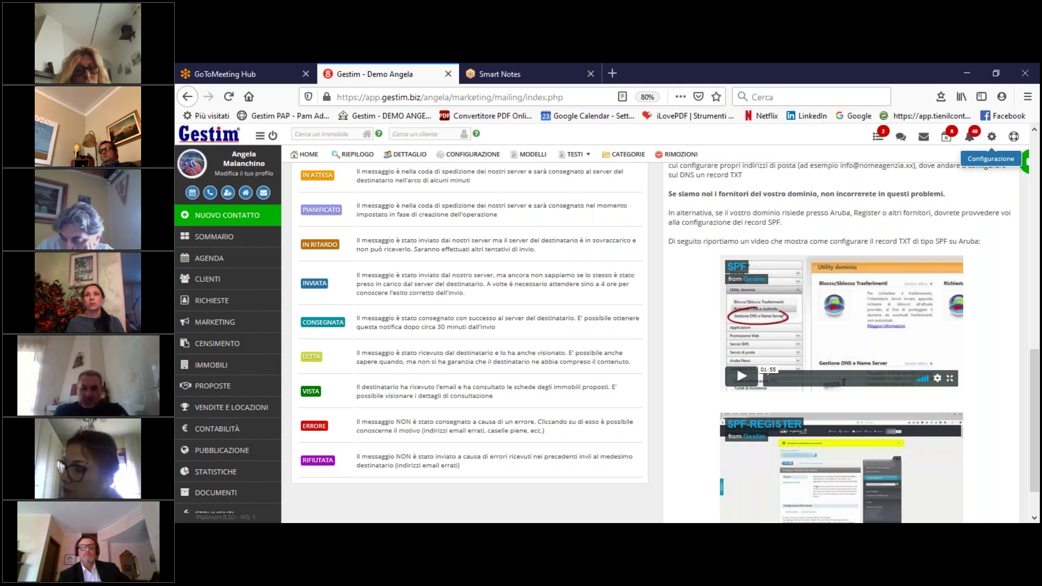
Step: Review the notification settings for client records and requests, then close the settings panel
click(991, 136)
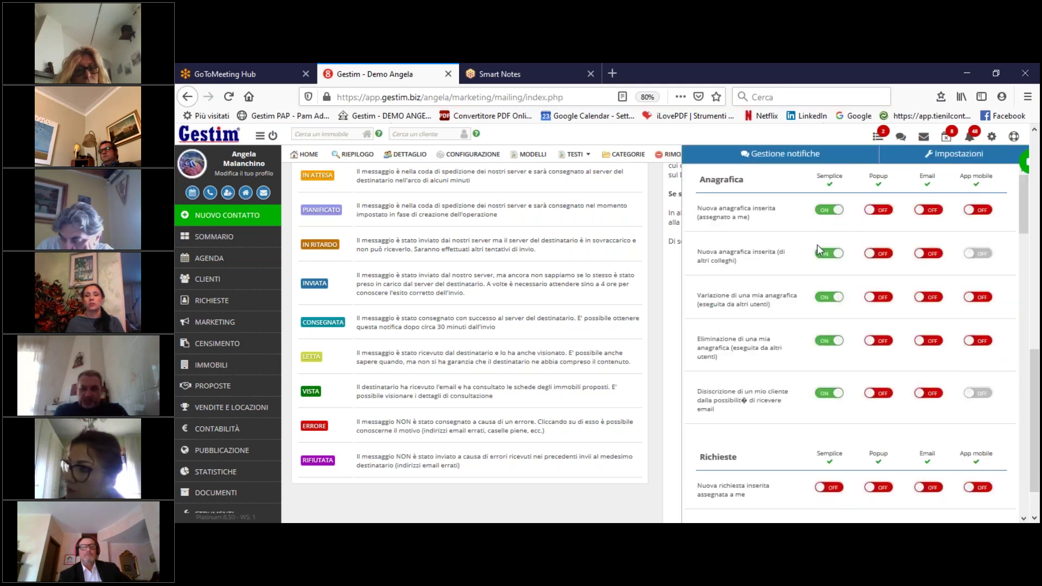
scroll(788, 264, down, 3)
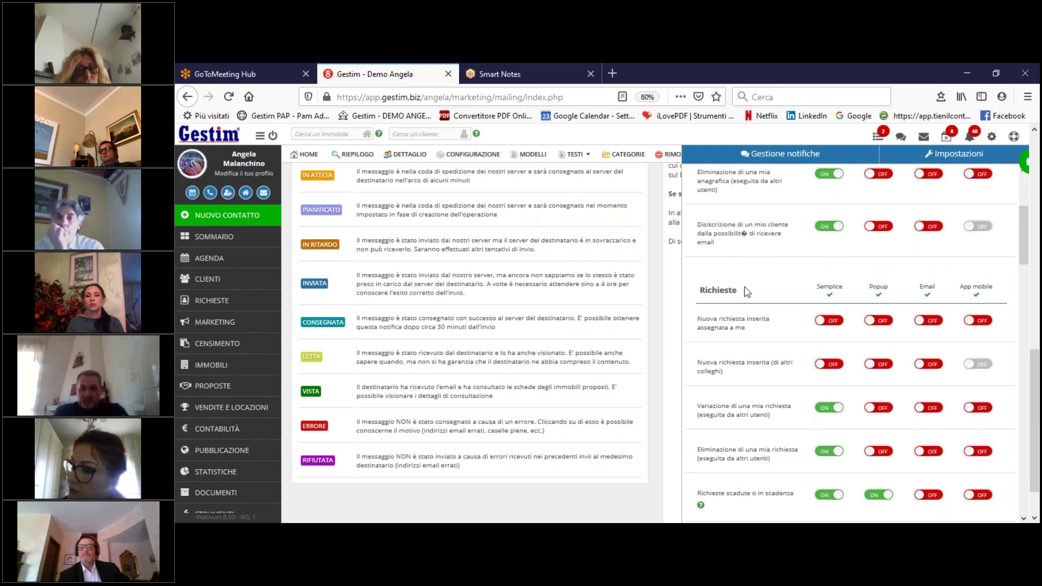
click(821, 135)
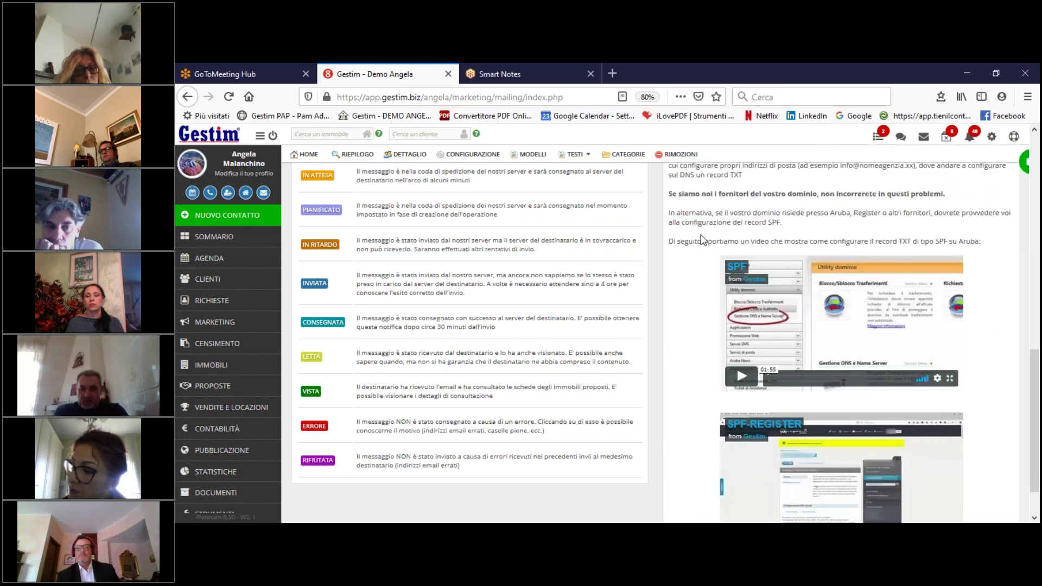
Step: Open the list of clients removed from mailings and view the removal reasons available as a filter
click(677, 157)
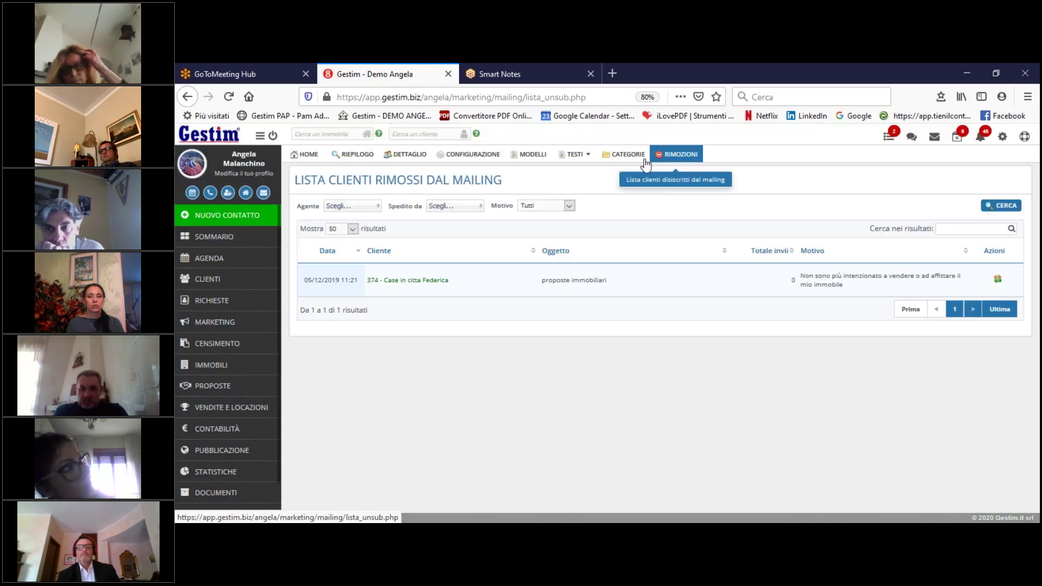
click(543, 207)
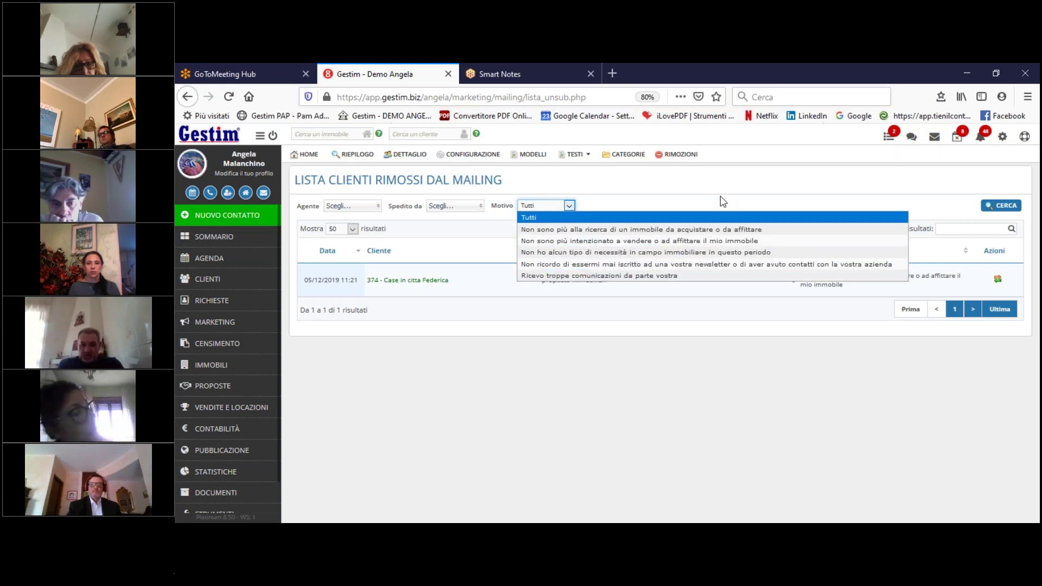
click(705, 177)
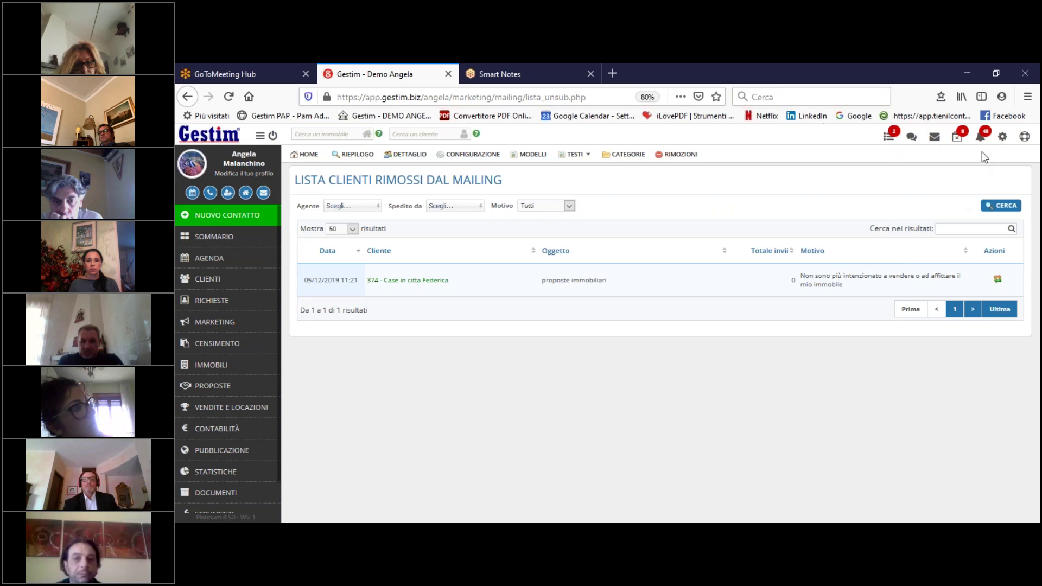
Step: View the record of the client removed from mailings and close it
mouse_move(391, 282)
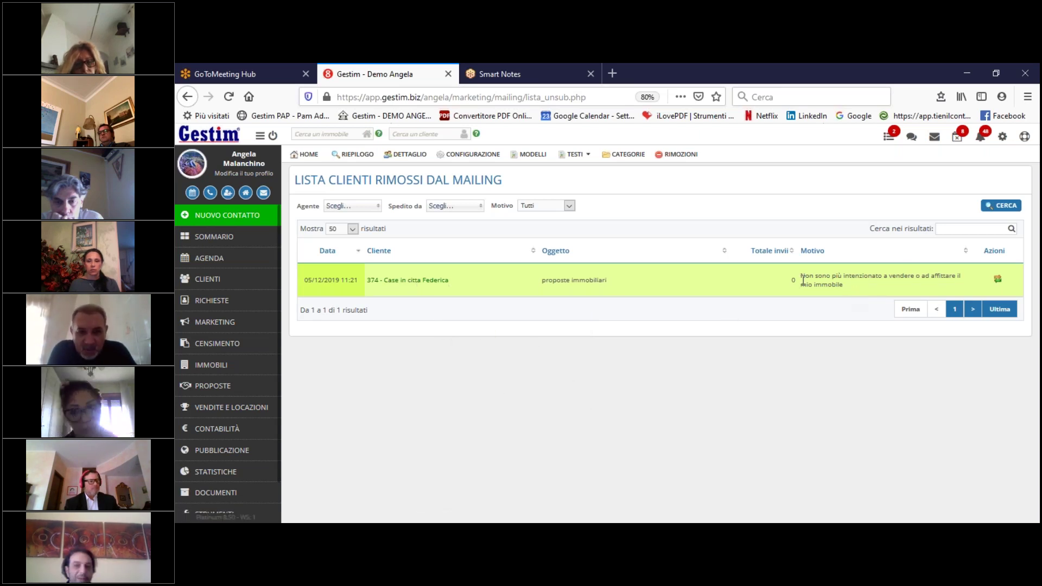
click(433, 281)
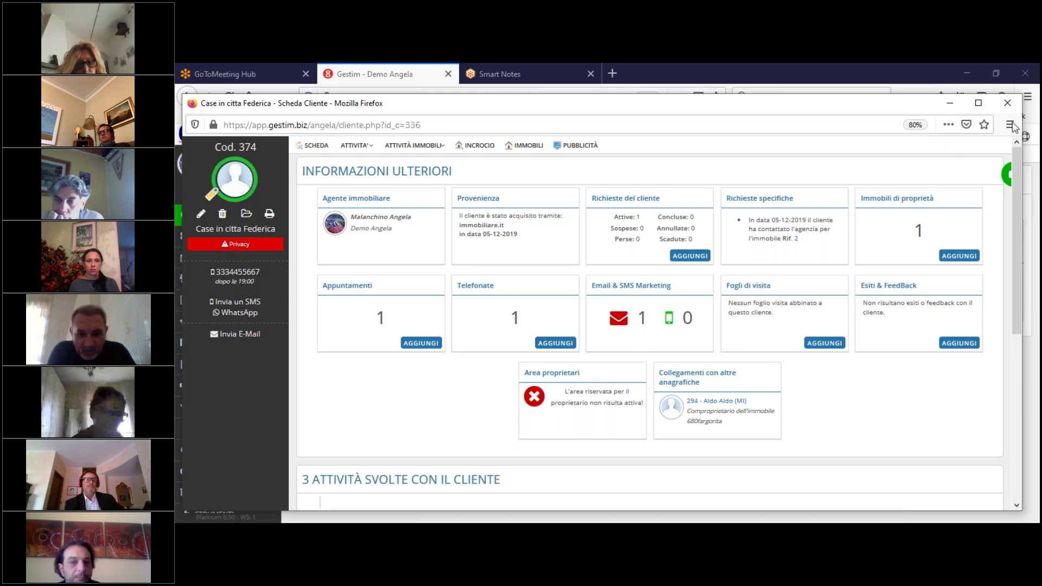
click(1007, 103)
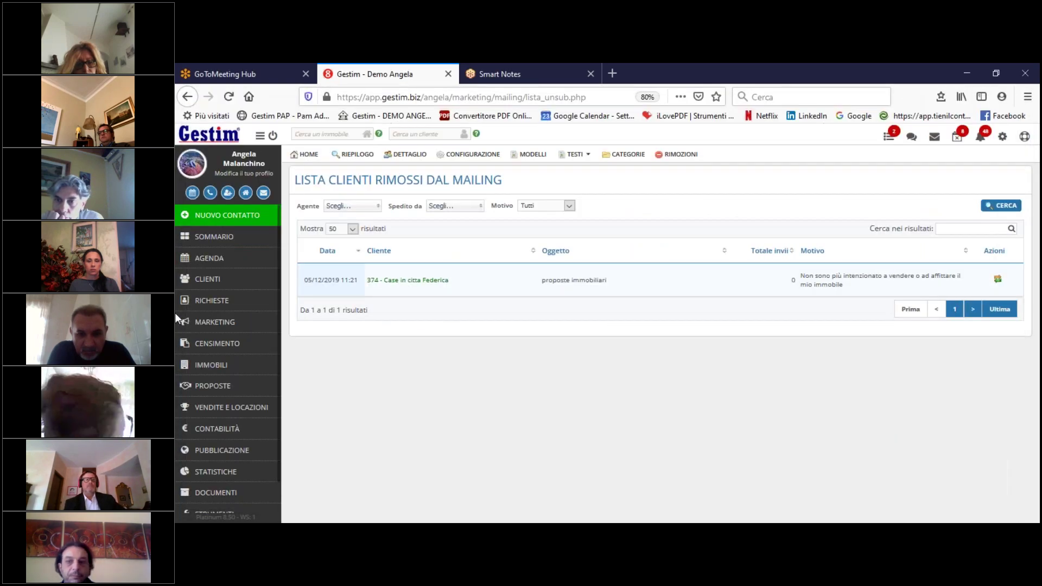
Step: Create a new marketing sending list named "proprietari 2016" and proceed to its data source selection
click(219, 331)
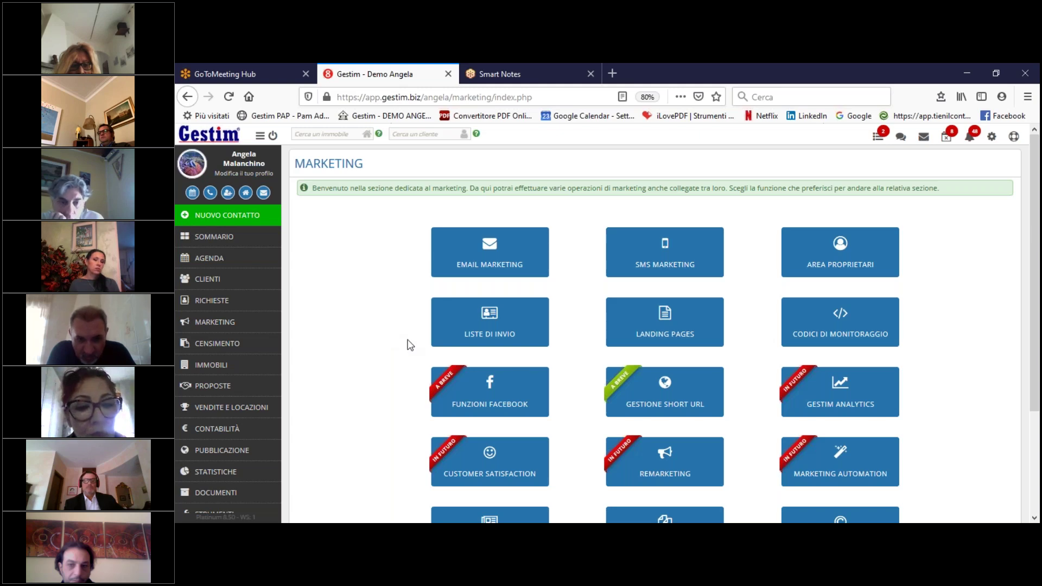
click(438, 340)
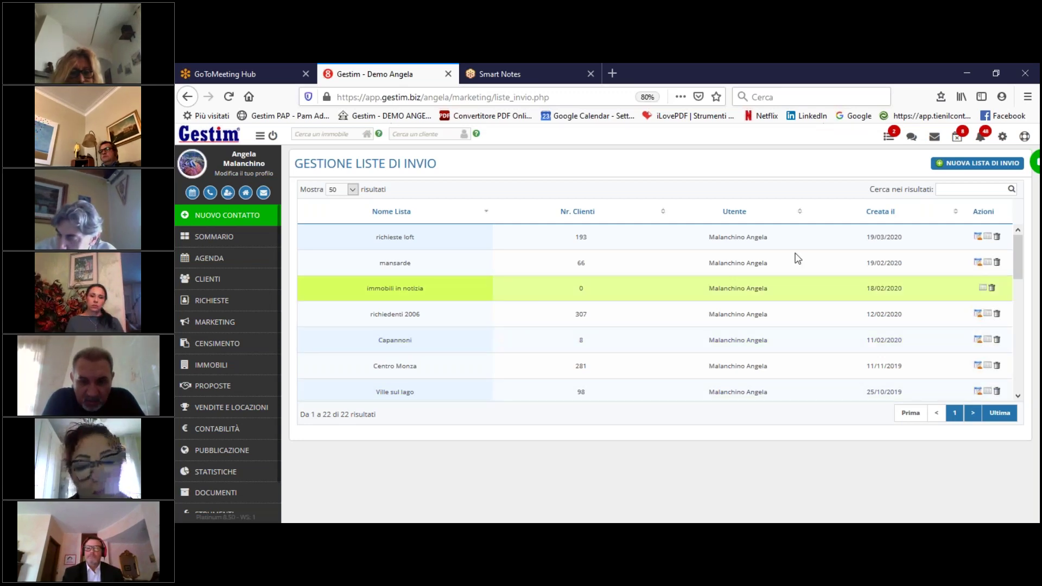
click(990, 169)
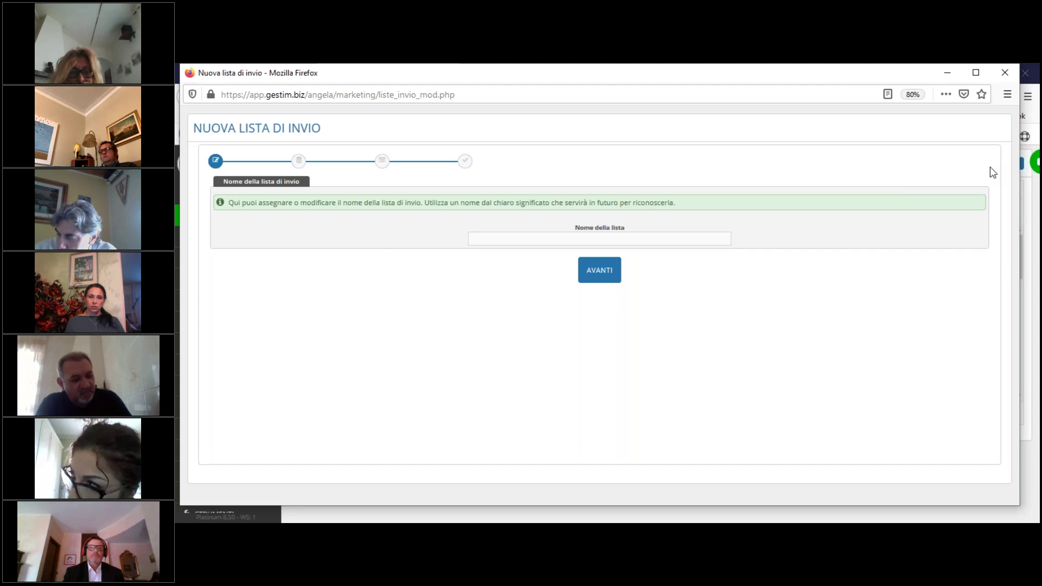
click(511, 238)
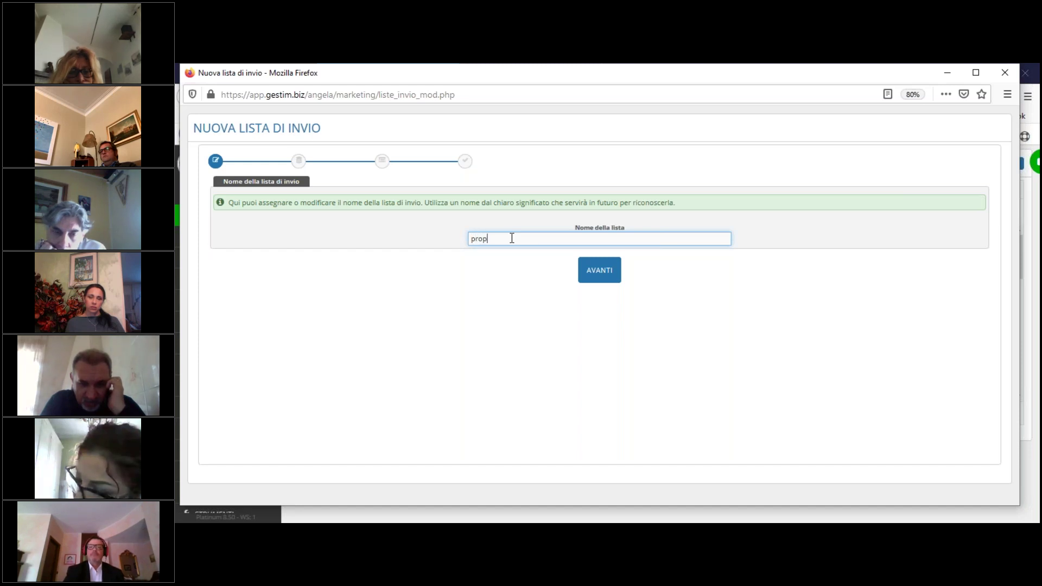
text(ta)
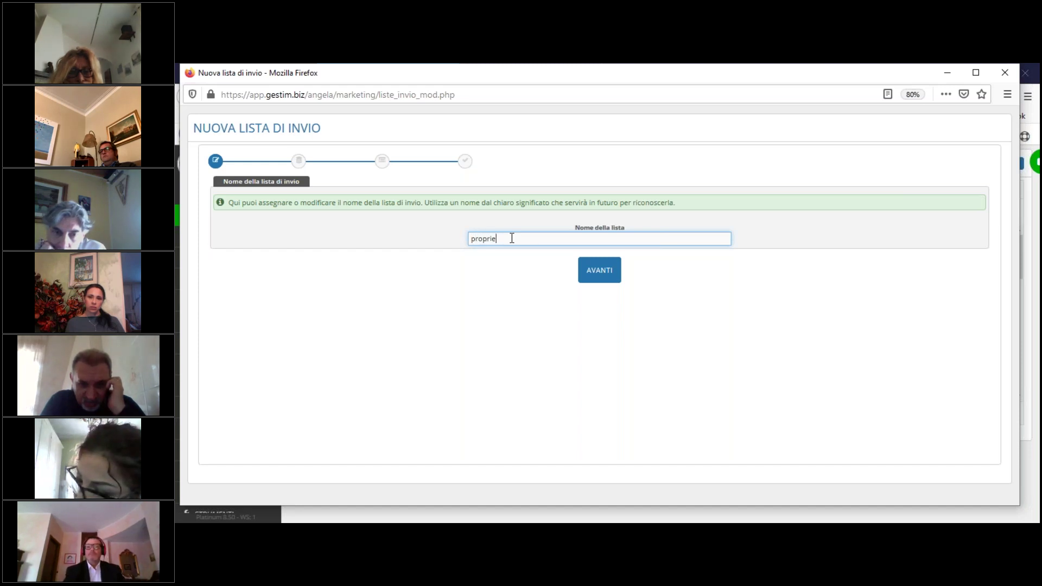
text(ri)
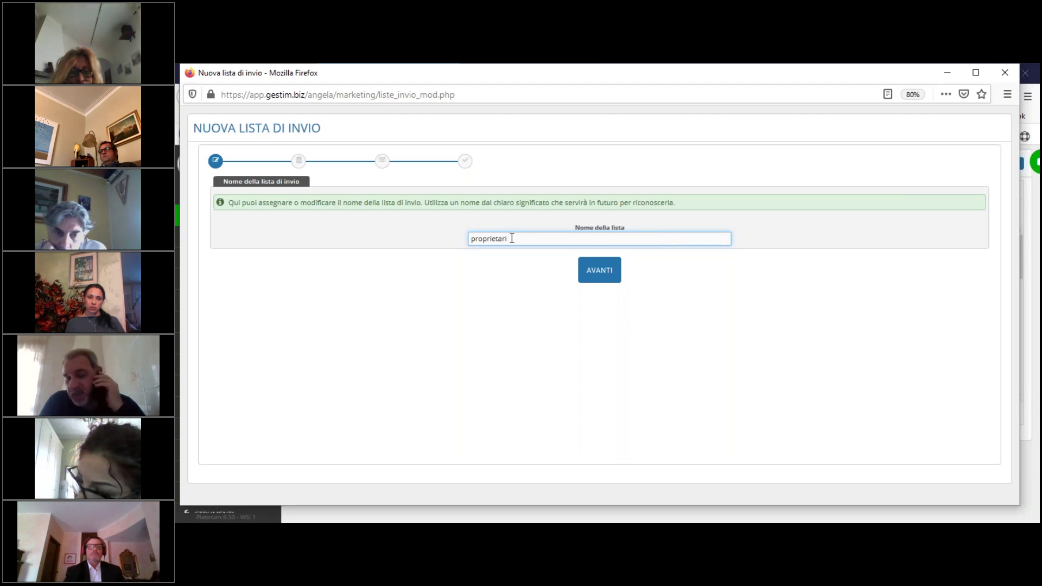
text( 2016)
click(586, 271)
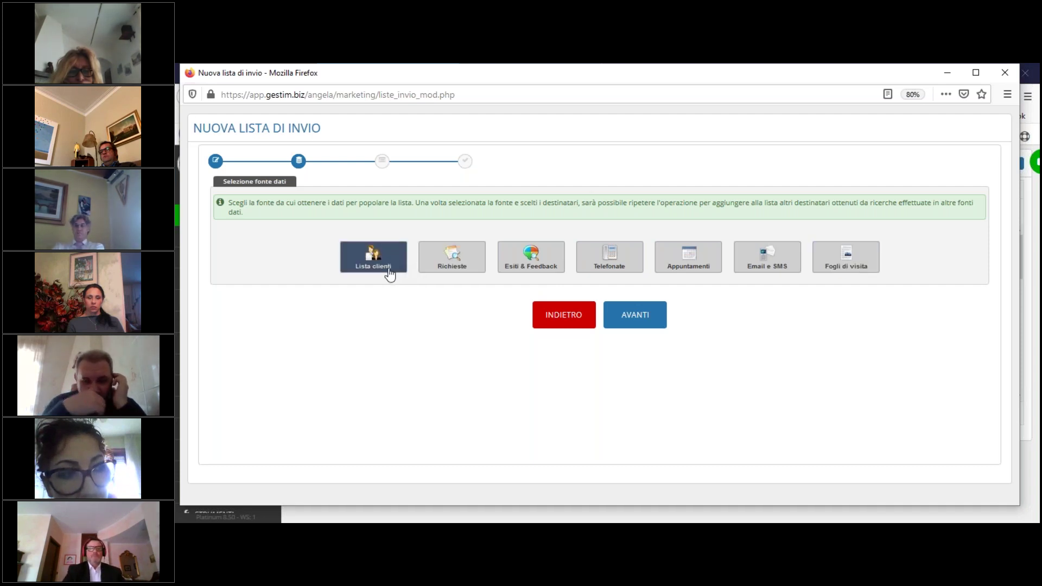
Step: Use the client list as the data source and filter it by status Trattativa conclusa and type Proprietari
click(634, 315)
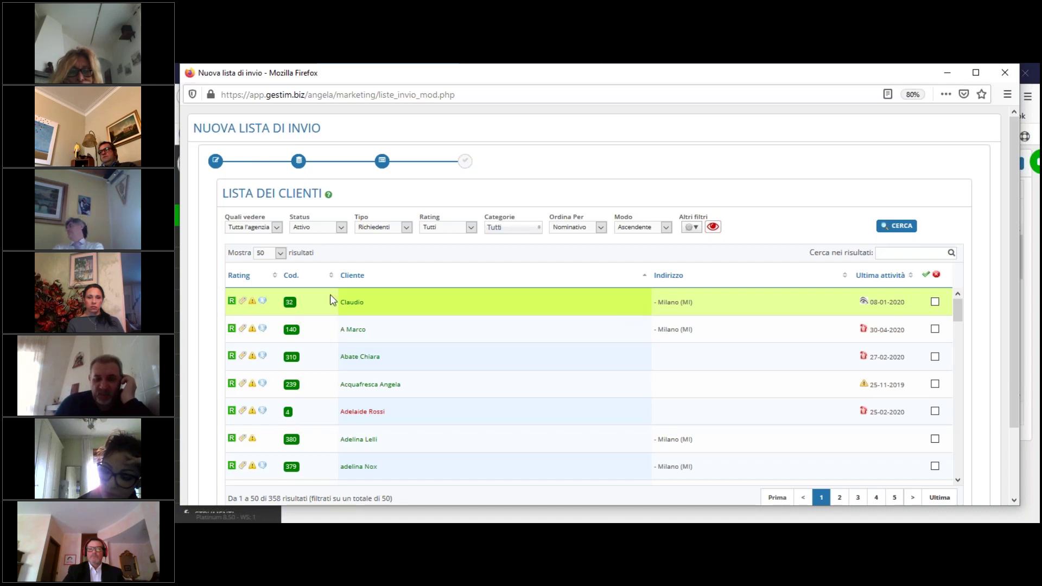
click(323, 228)
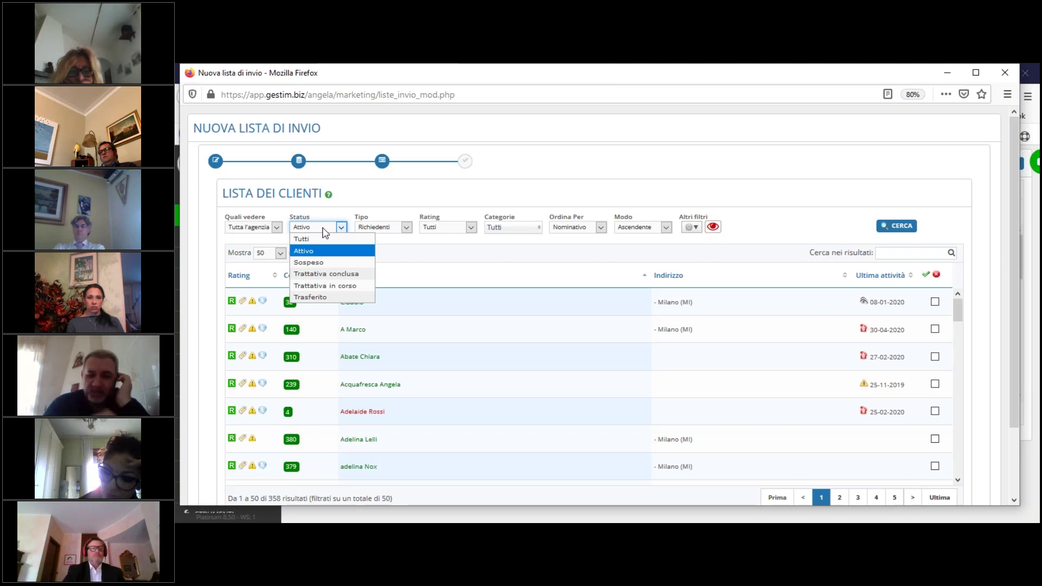
click(323, 274)
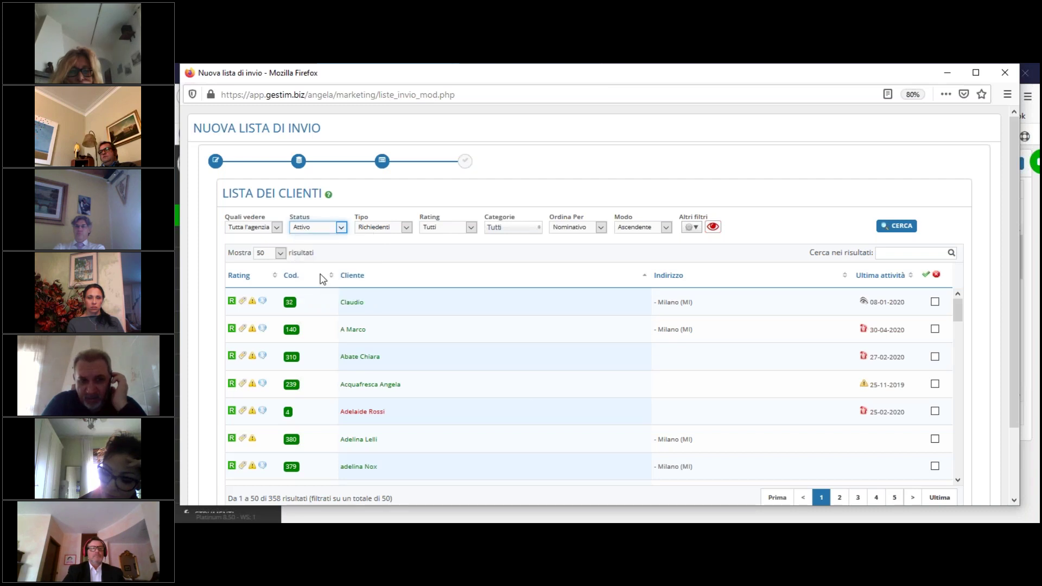
click(374, 229)
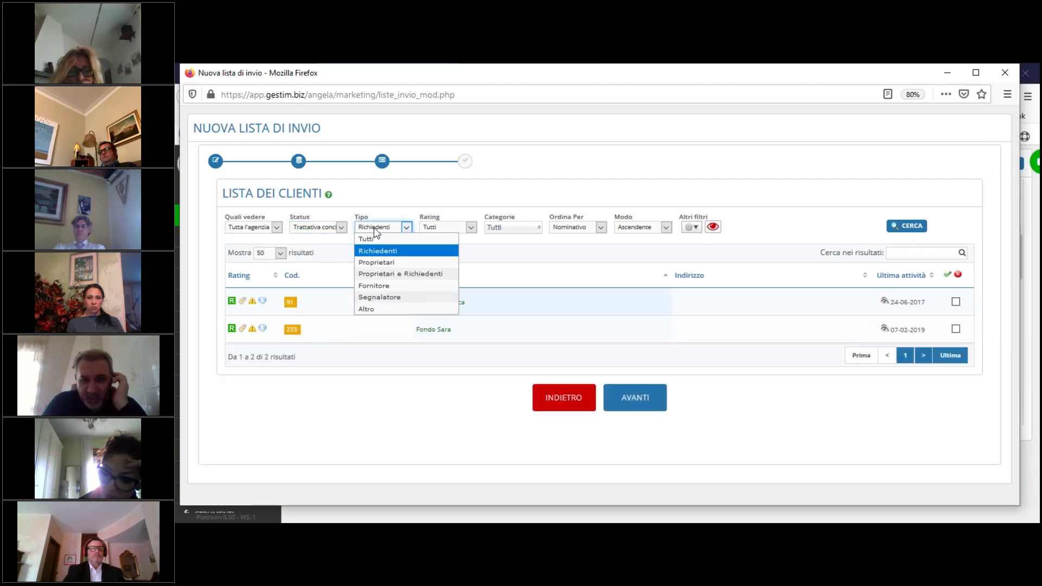
click(368, 263)
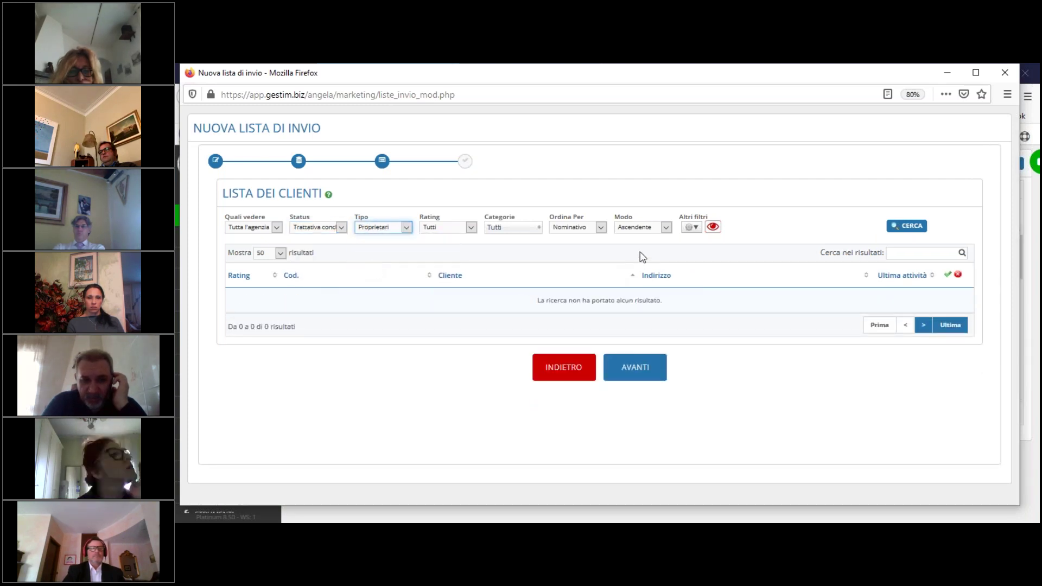
Step: Examine the advanced client filters, including address, age range, acquisition dates and advertising categories, and close them
click(688, 228)
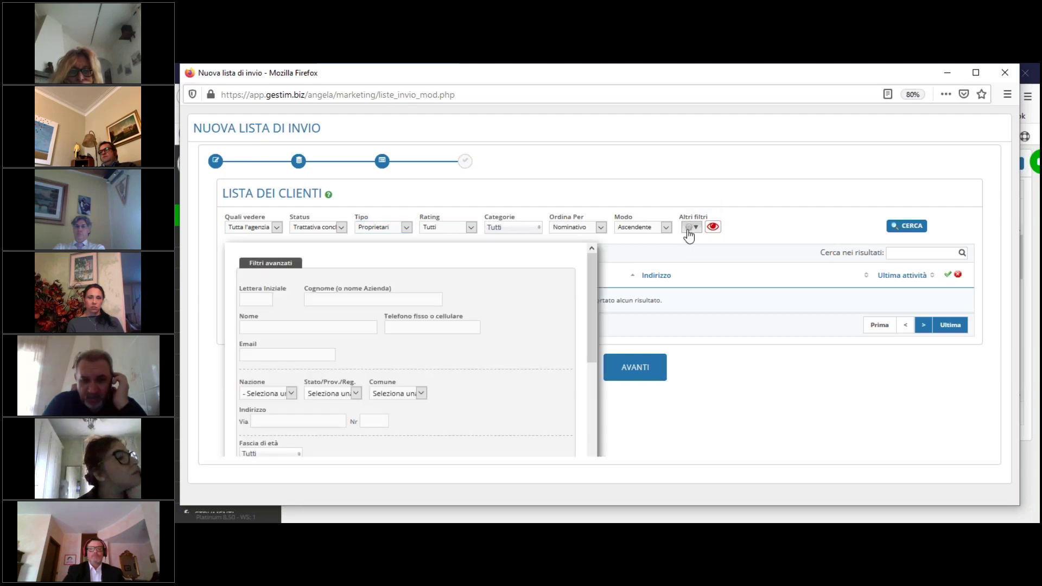
scroll(504, 351, down, 3)
scroll(504, 344, down, 2)
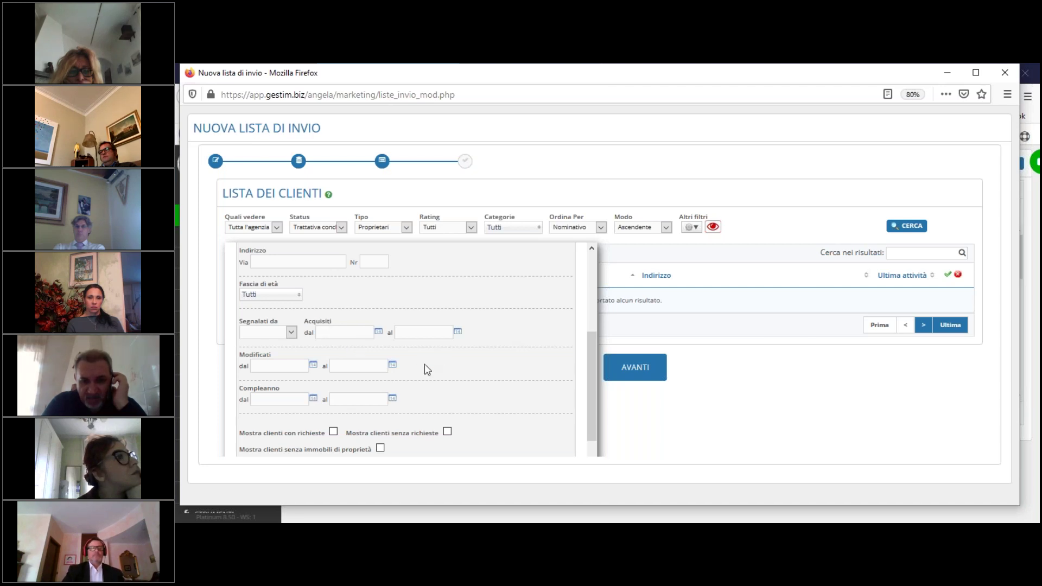
scroll(425, 367, down, 4)
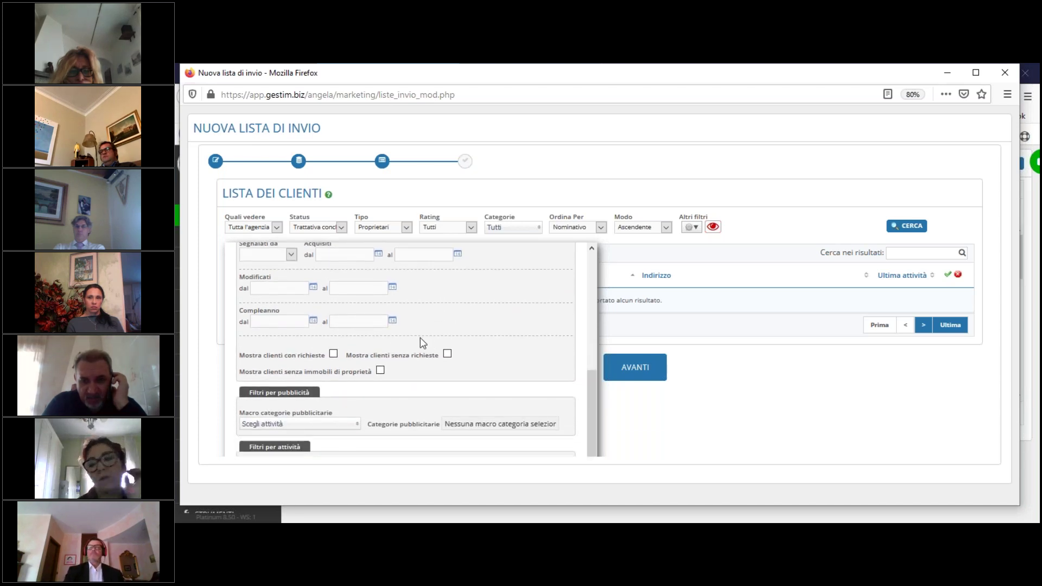
scroll(488, 332, up, 8)
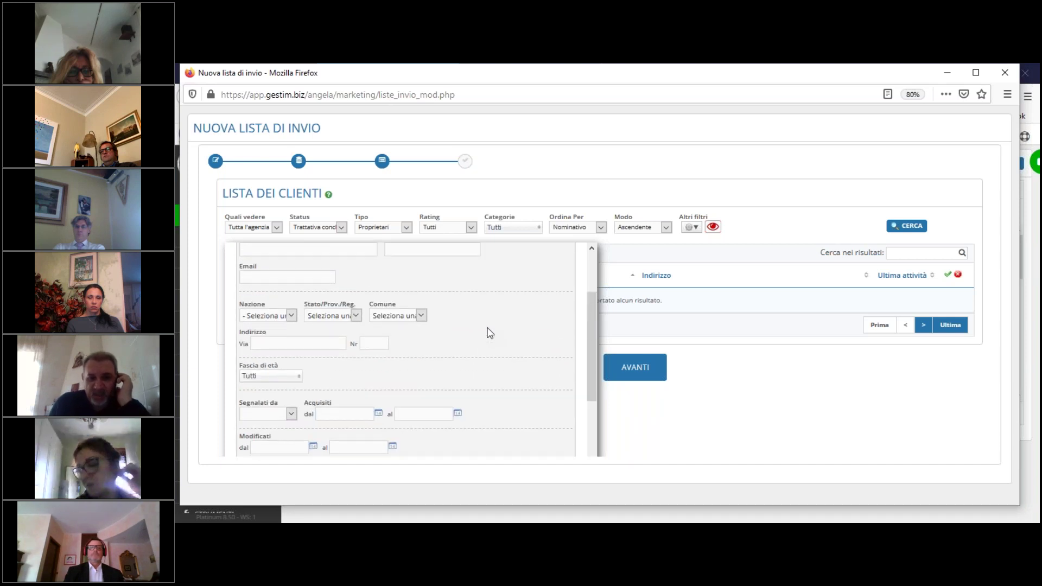
scroll(488, 331, up, 3)
click(798, 215)
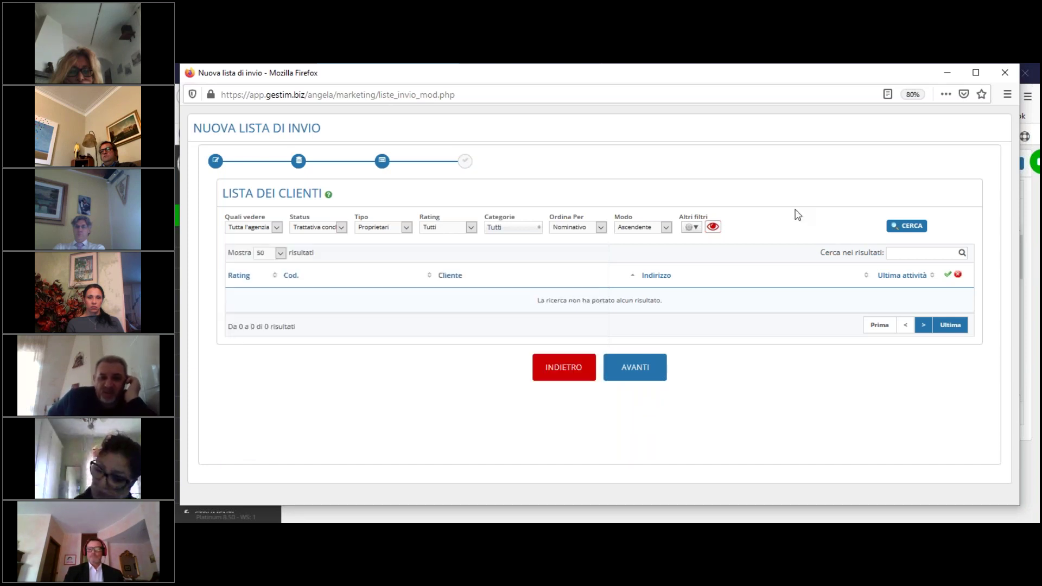
Step: Set the client type filter to Tutti and add all the listed clients to the sending list
click(390, 227)
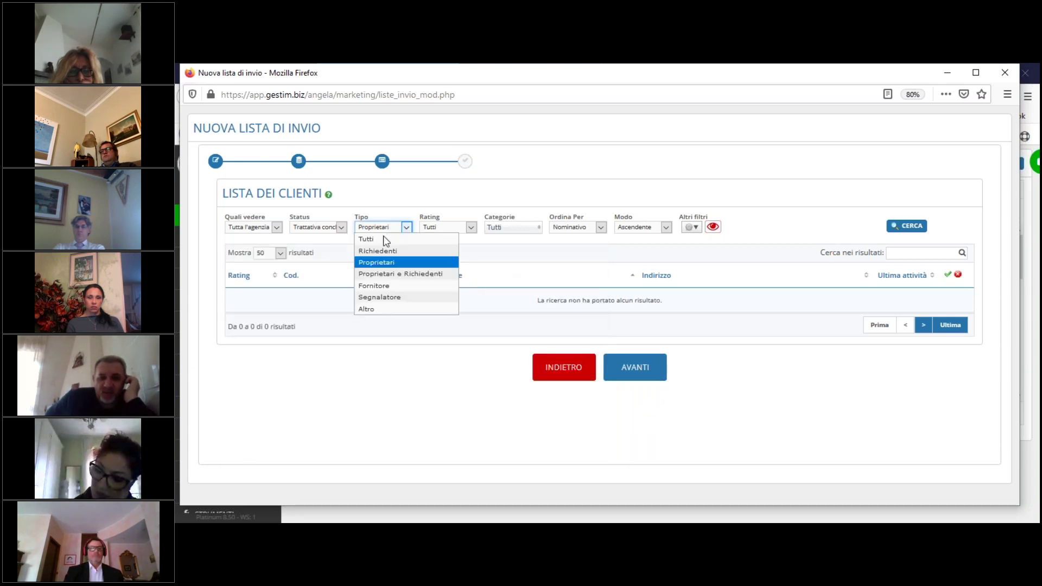
click(380, 238)
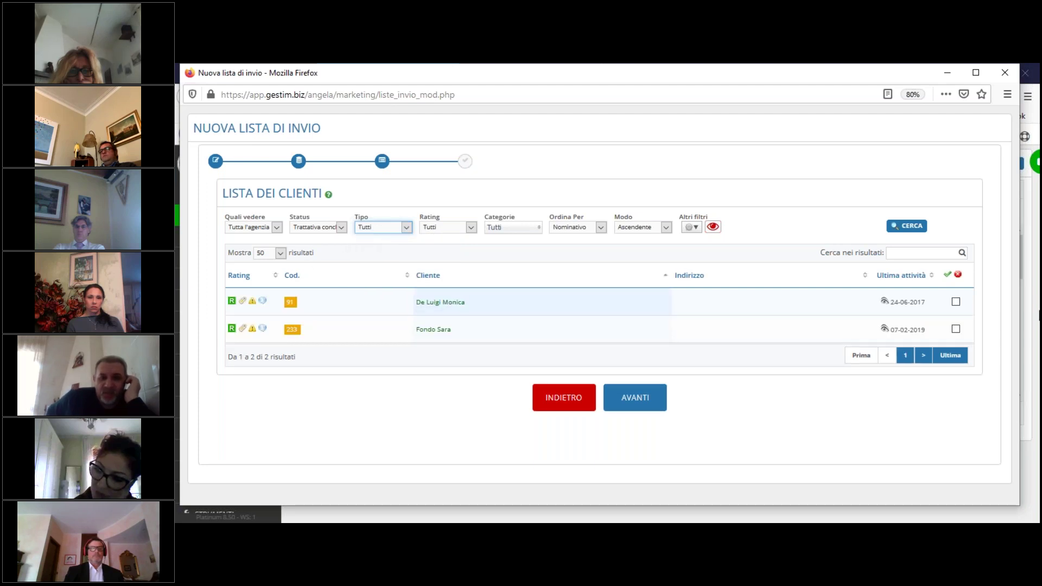
click(948, 277)
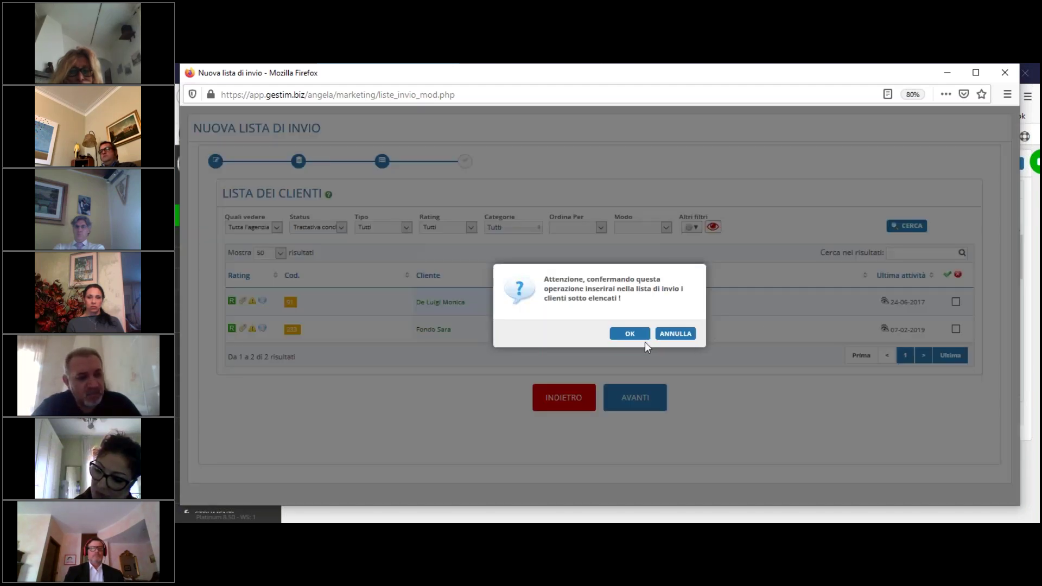
click(629, 333)
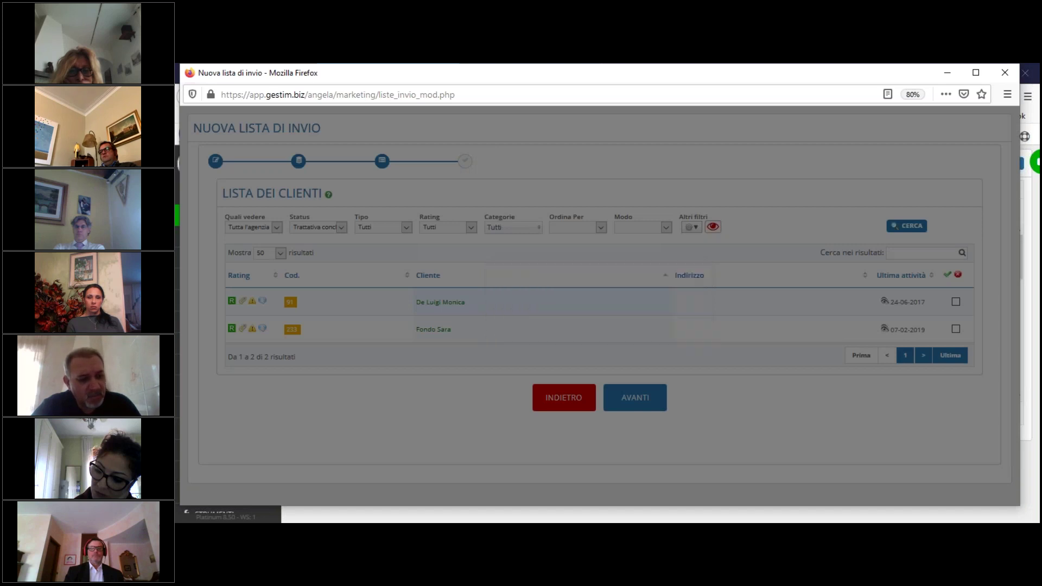
Step: Save the sending list and close its window after viewing the data sources for adding more recipients
click(632, 401)
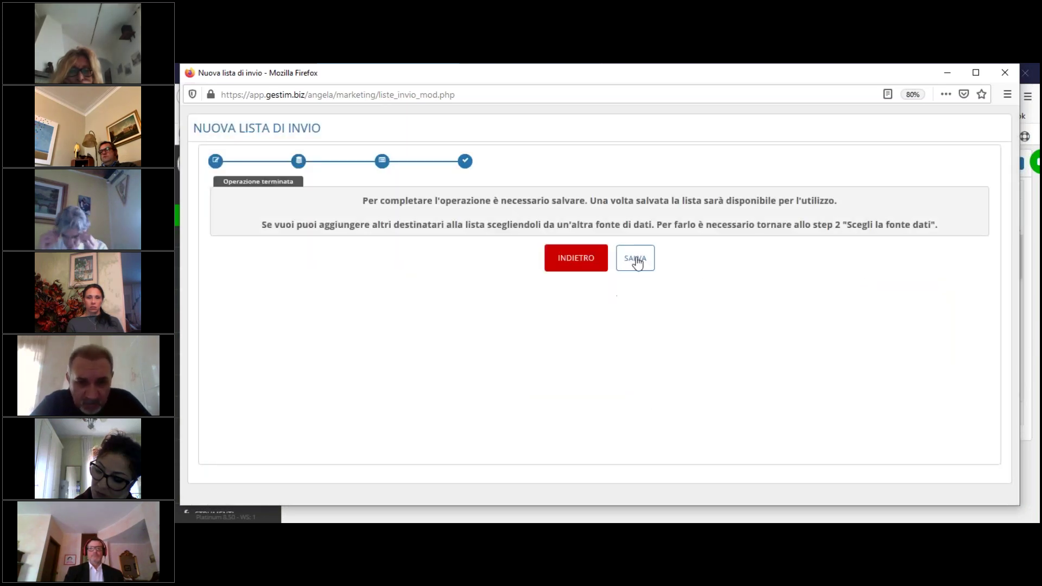
click(636, 260)
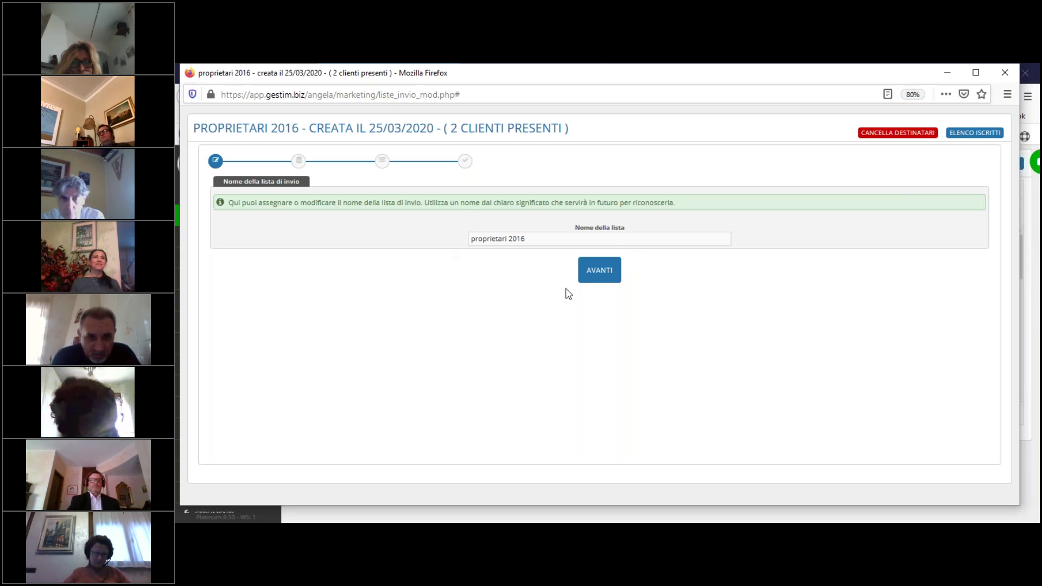
click(604, 278)
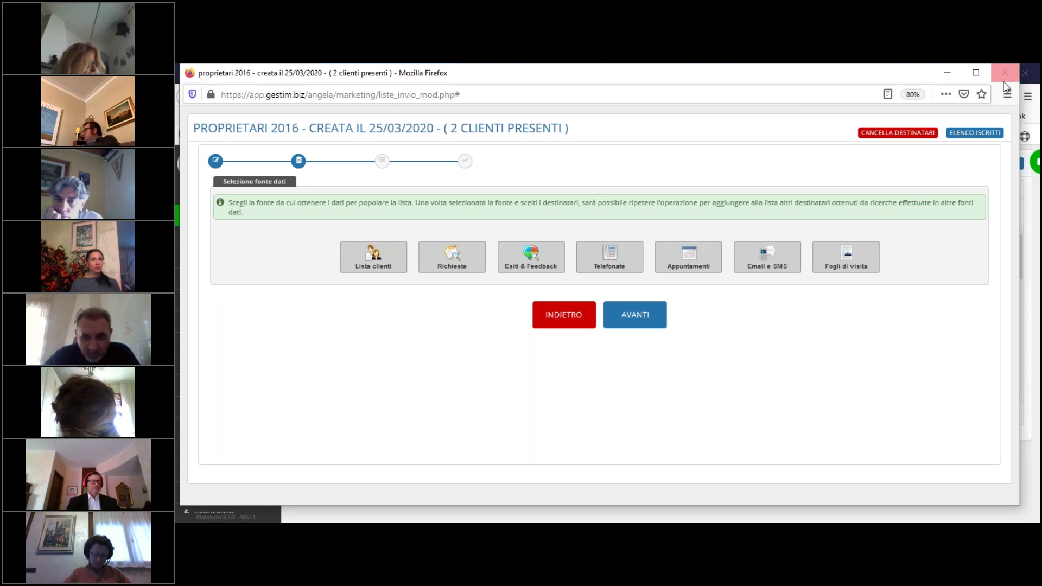
click(896, 151)
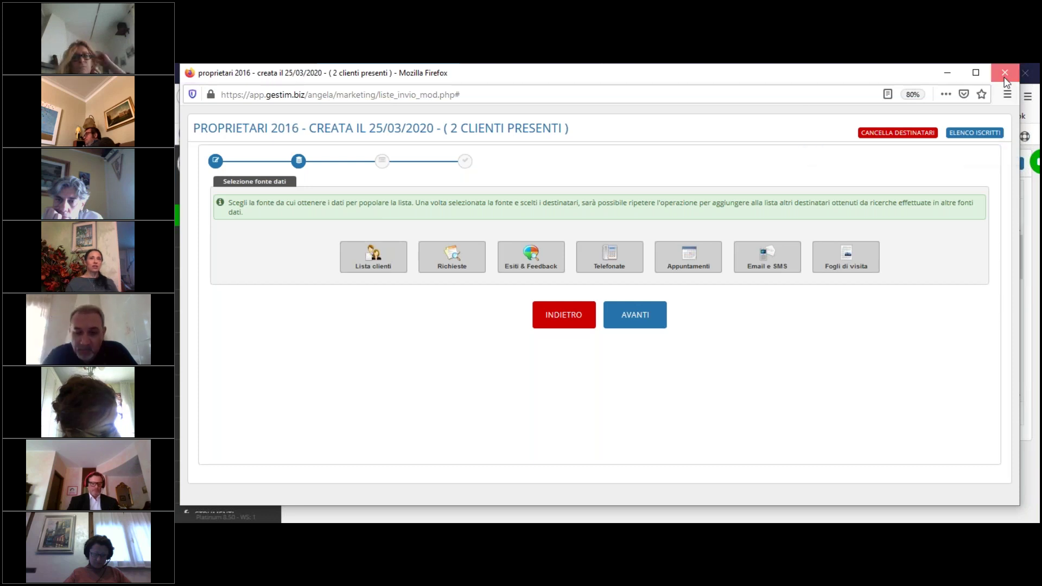
click(1005, 72)
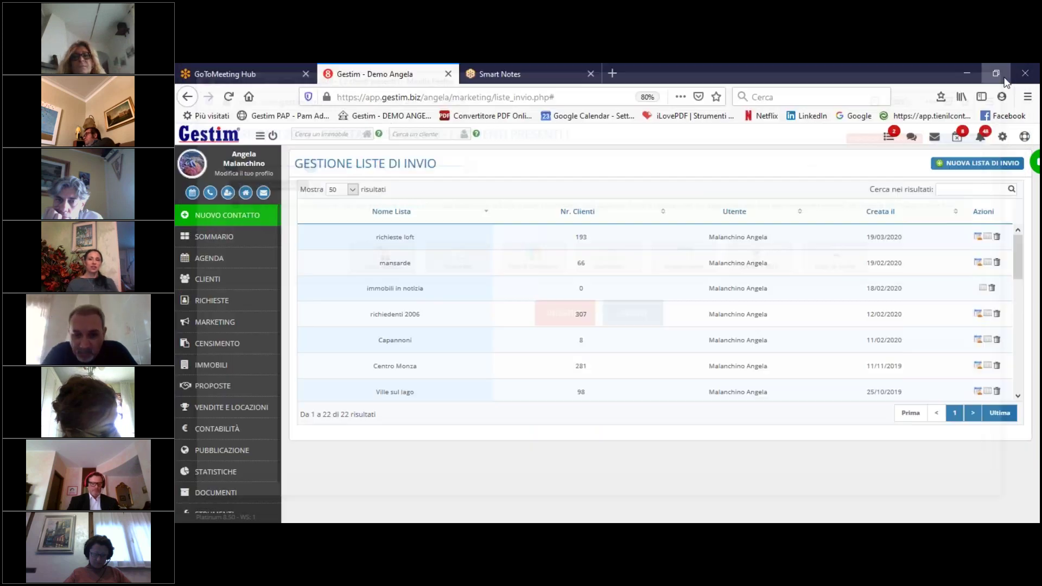
Step: Start a property mailing from the email marketing section
click(250, 323)
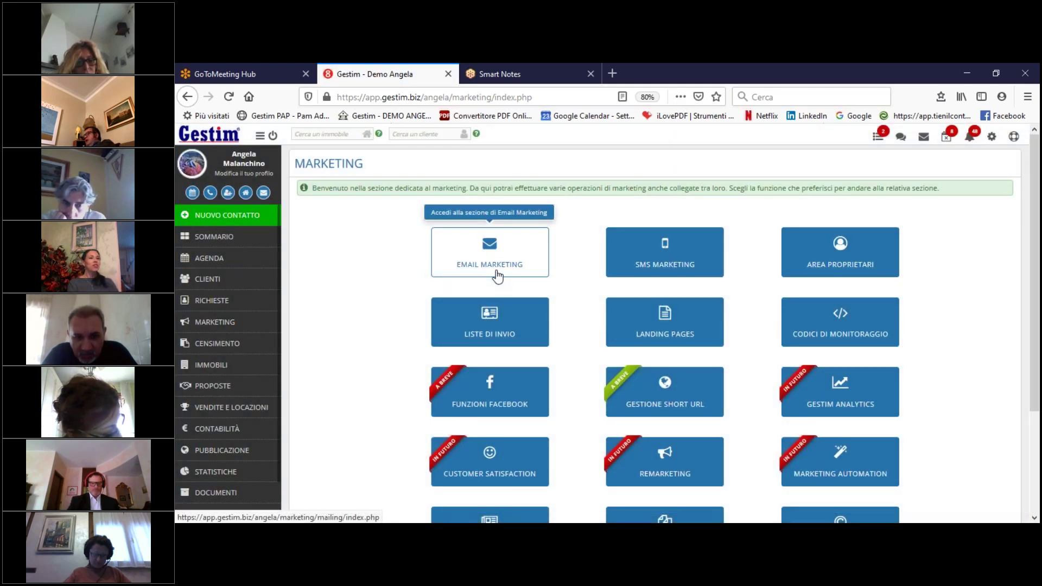
click(497, 276)
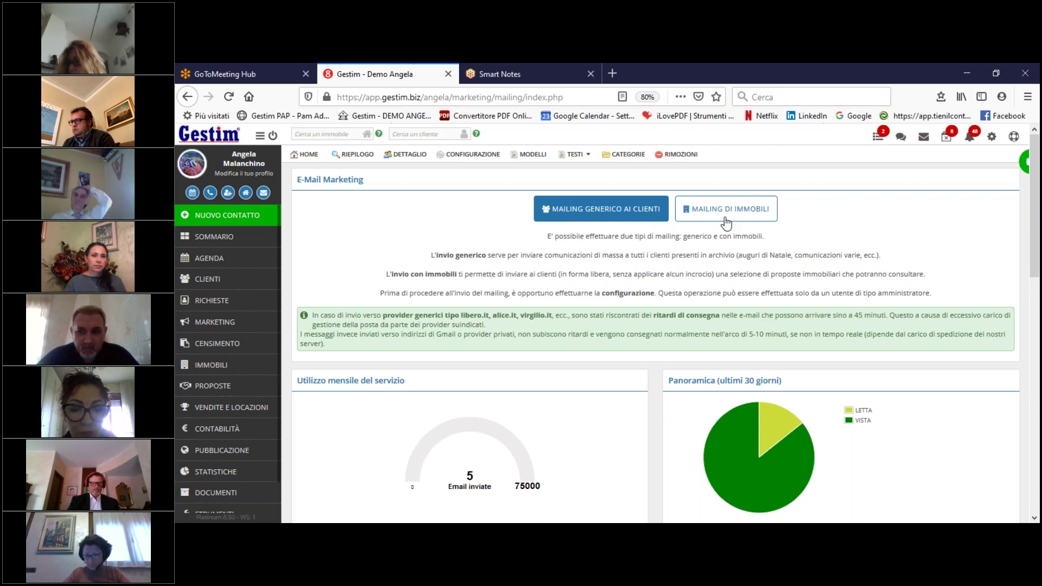
click(725, 220)
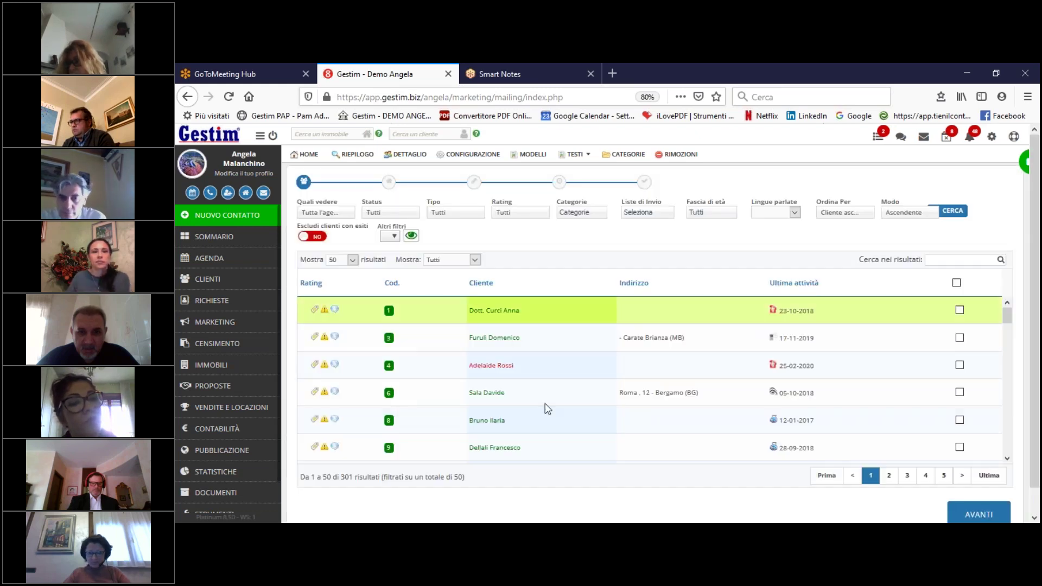
Step: Select the sending list proprietari 2016 in the recipient filters of the property mailing
mouse_move(494, 310)
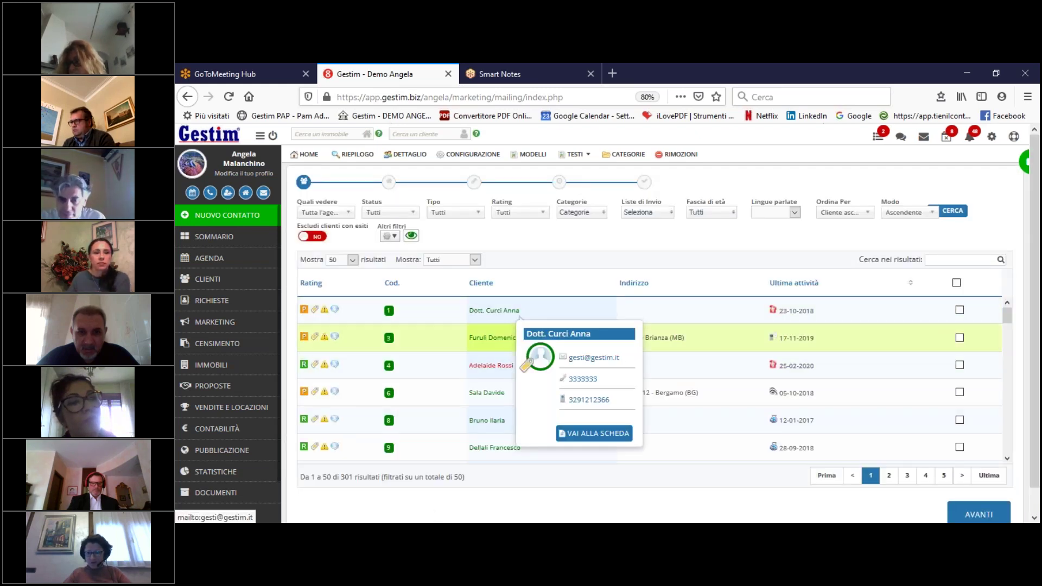
click(656, 213)
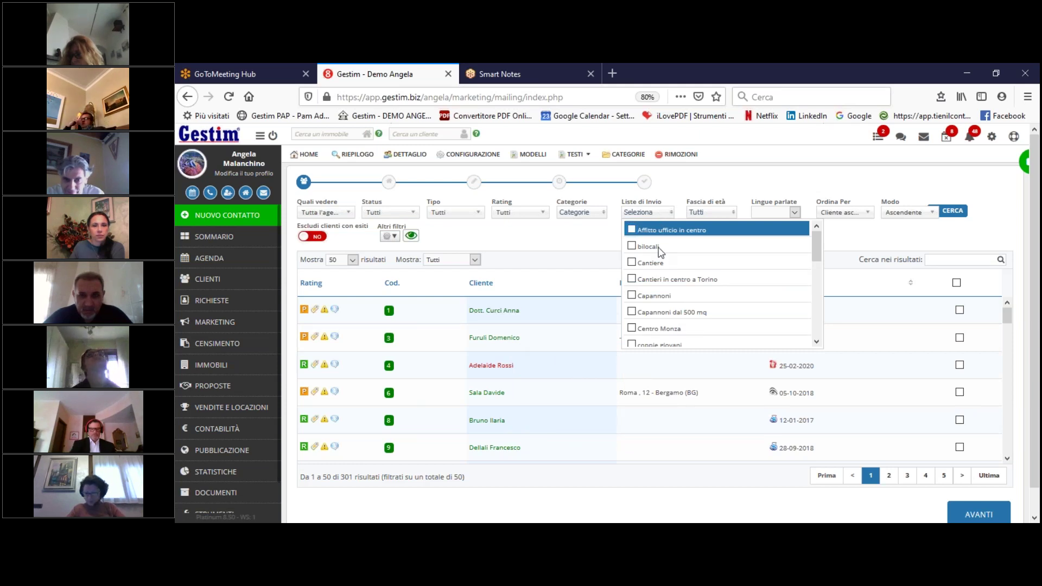
scroll(653, 251, down, 2)
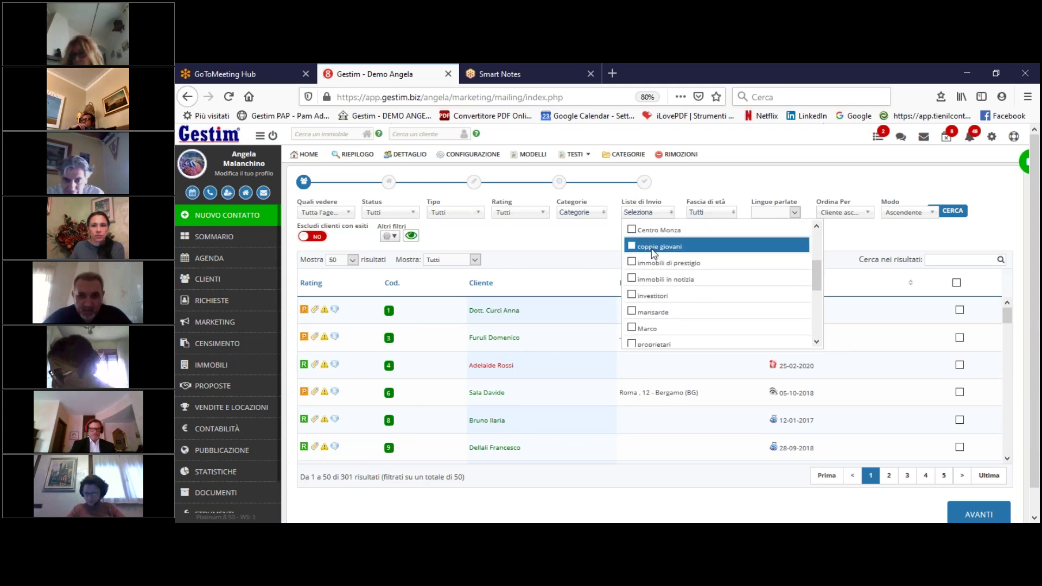
scroll(652, 252, down, 2)
scroll(653, 251, down, 1)
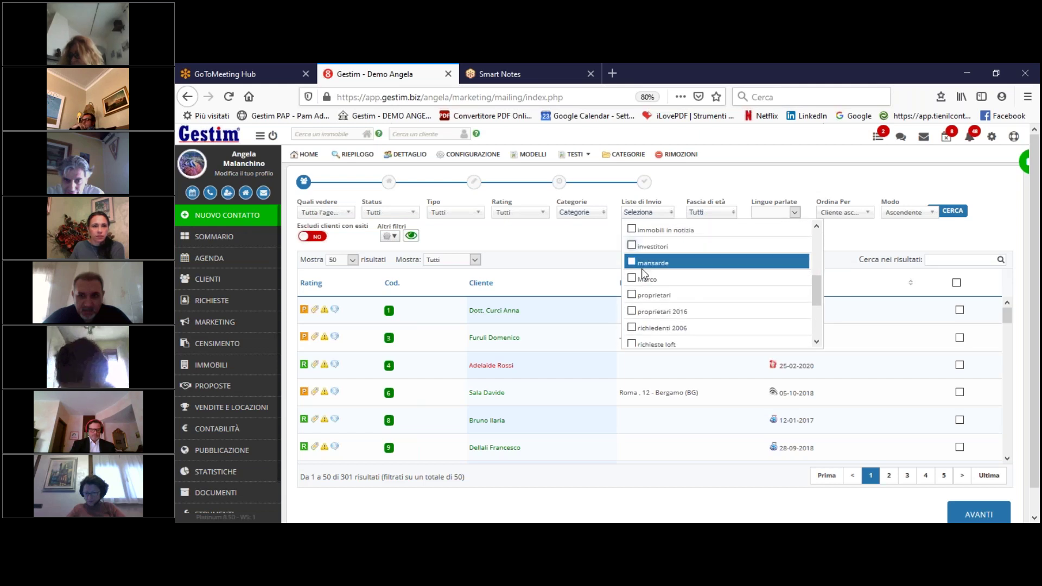
click(631, 312)
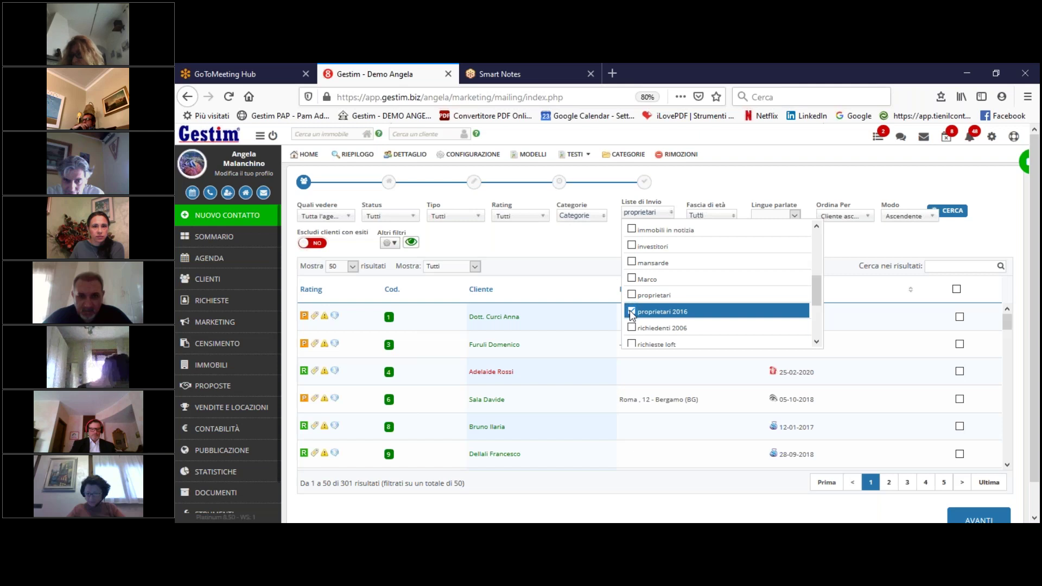
Step: Go on to the property selection, include the properties with references 1, 10, 11, 12 and 13, and continue to the message
click(1003, 518)
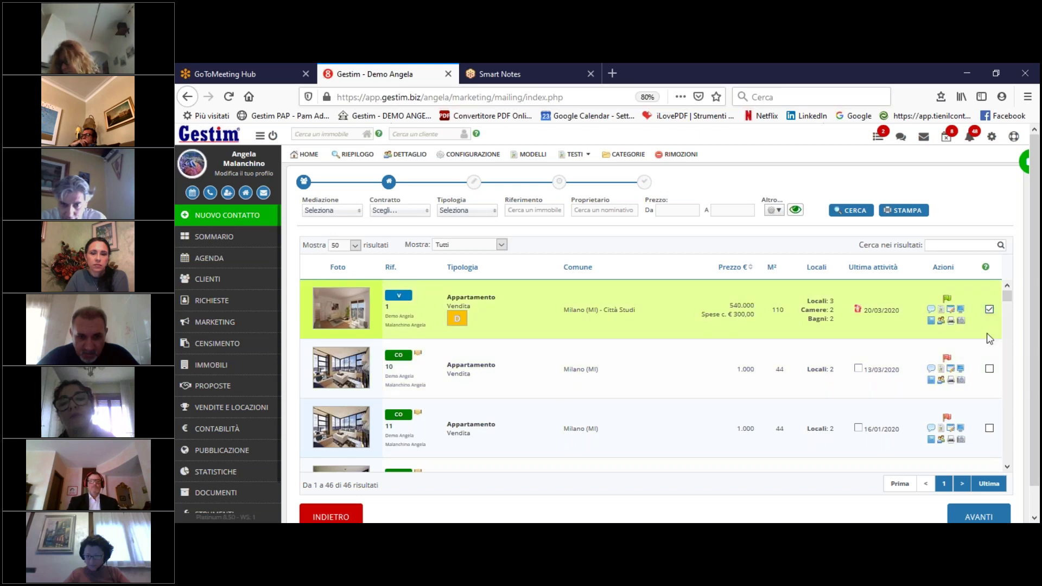
click(988, 370)
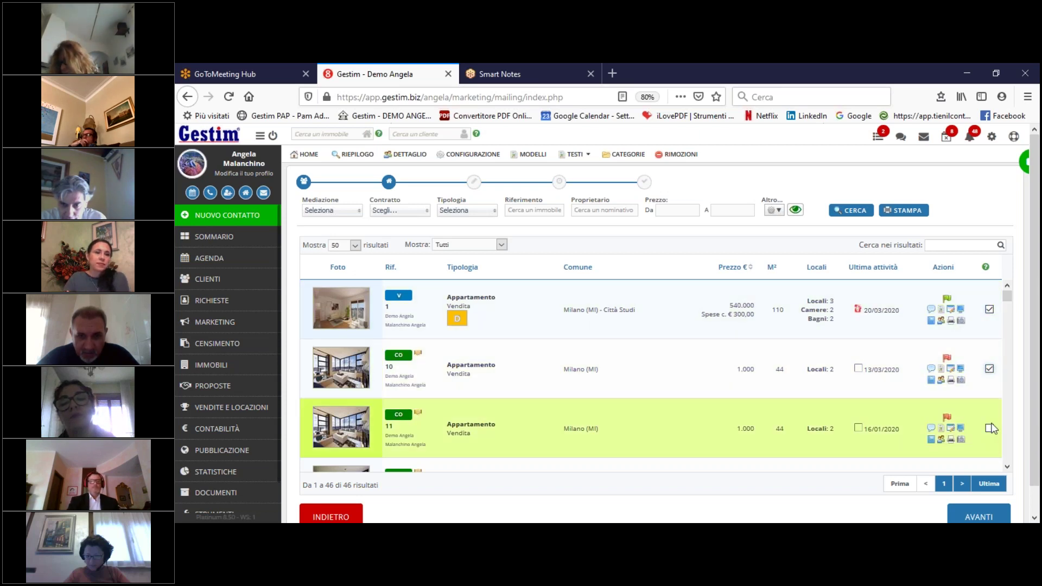
click(989, 428)
scroll(932, 353, down, 3)
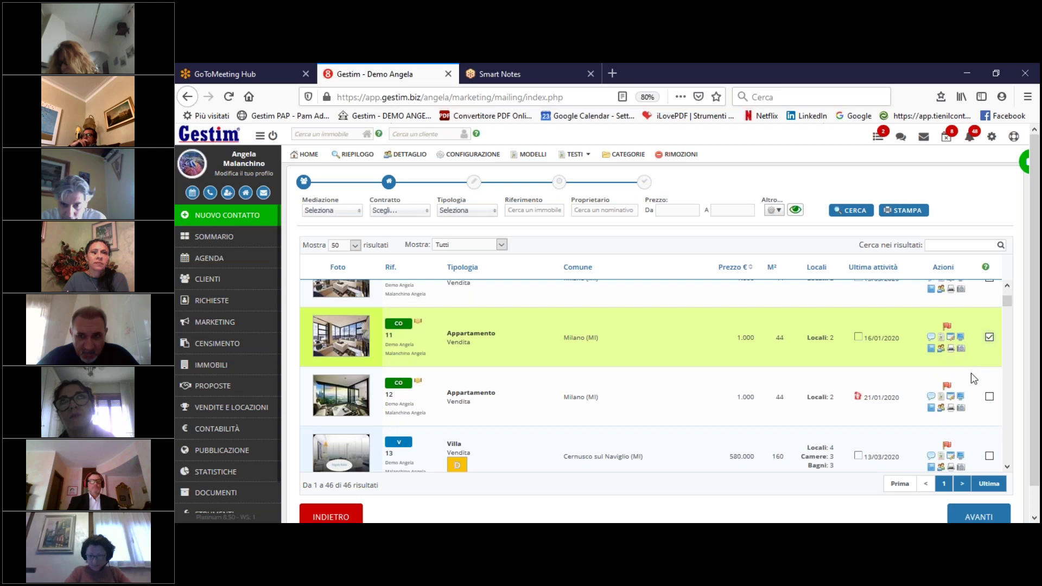
click(989, 397)
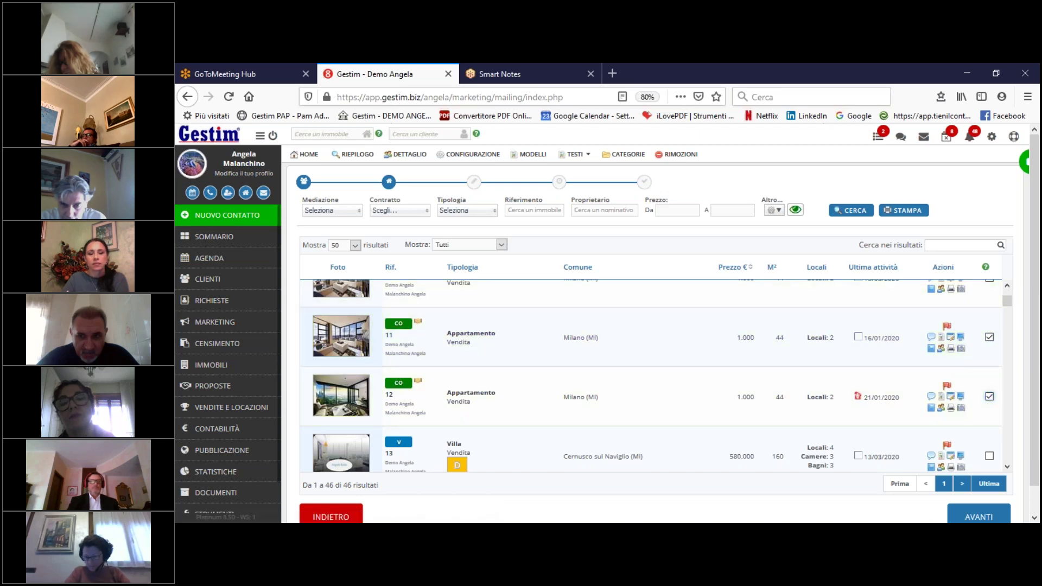
click(989, 455)
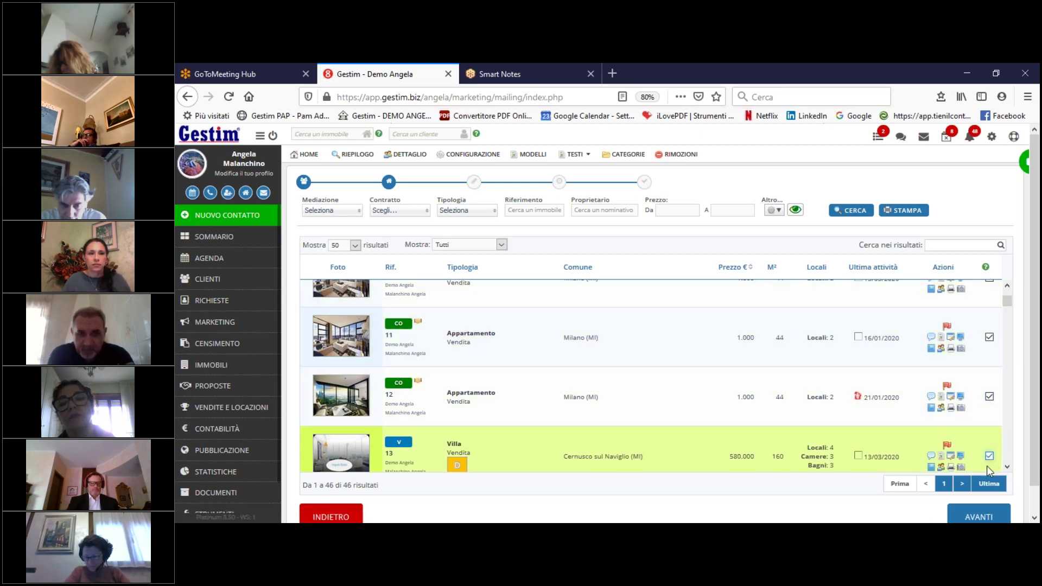
click(977, 517)
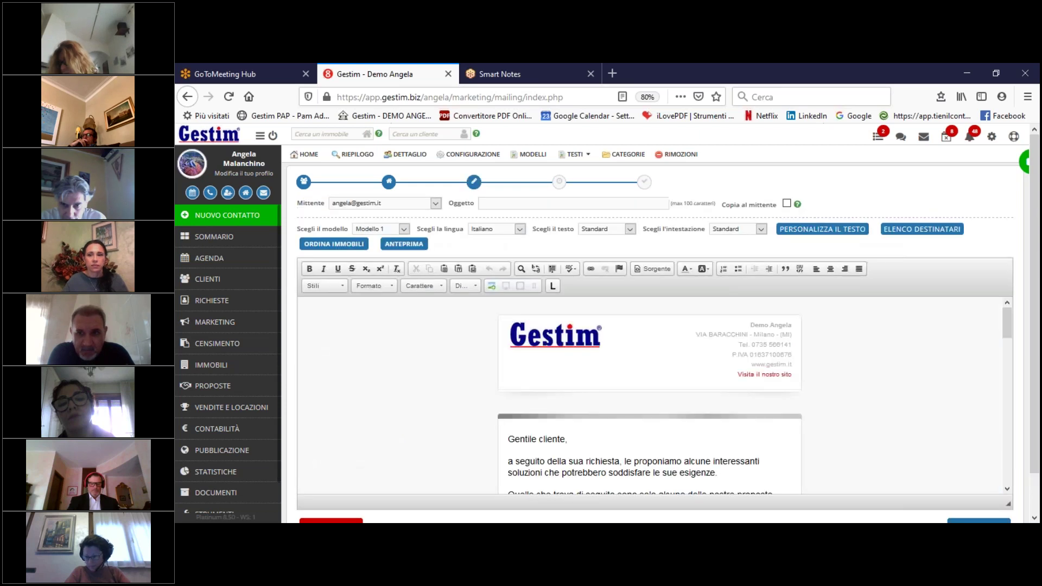
Step: Enter the mailing subject text "ultima acquisizione splendida ville per ["
click(495, 204)
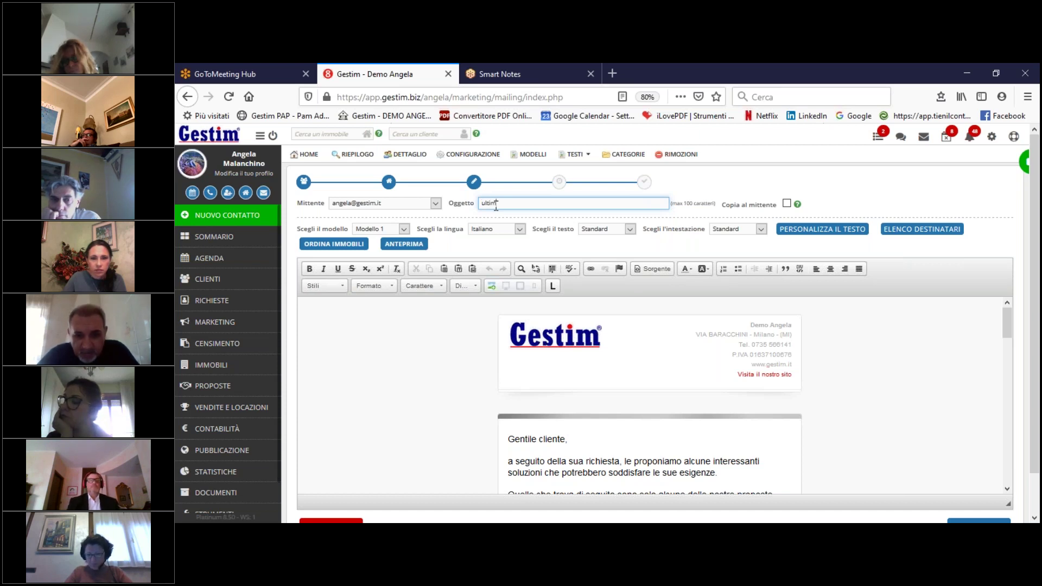
text(acq)
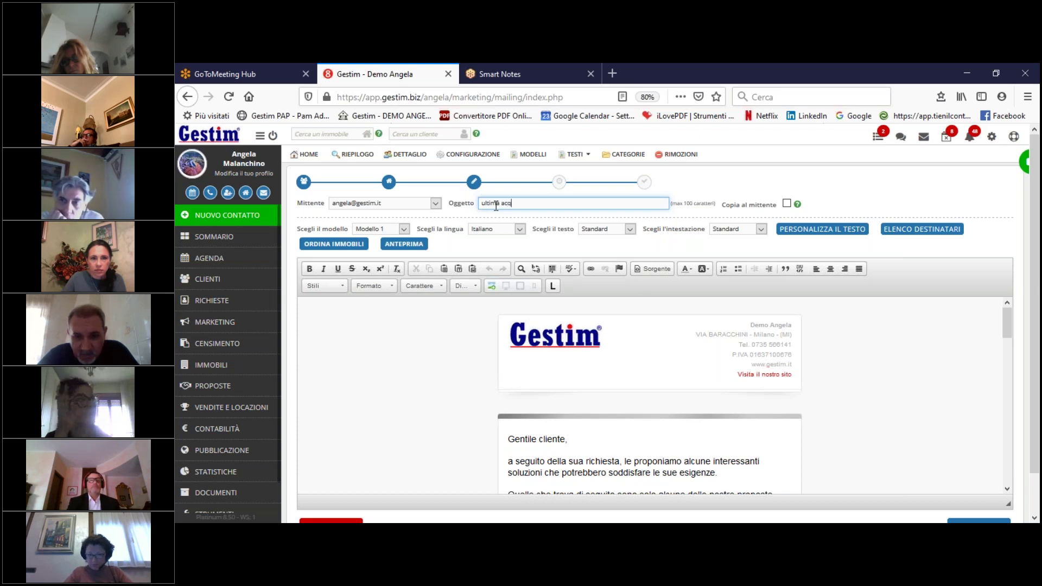
text(uisizione splendida v)
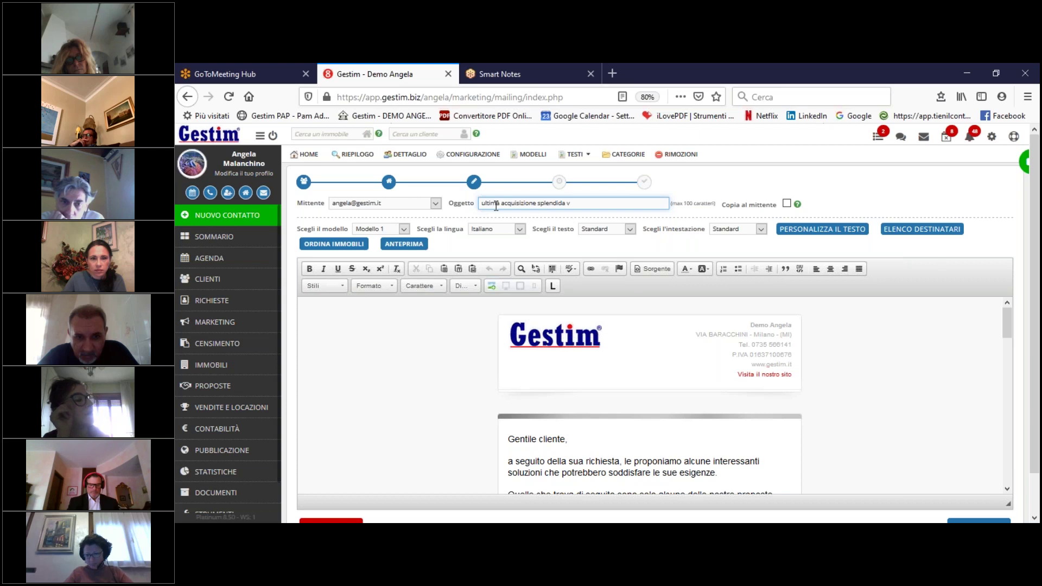
text(le par)
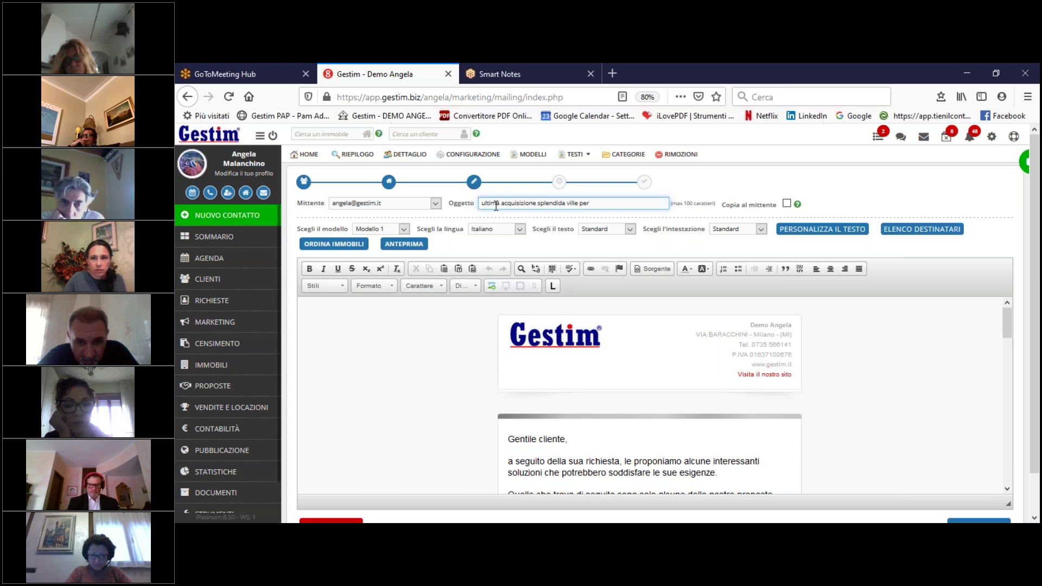
text([)
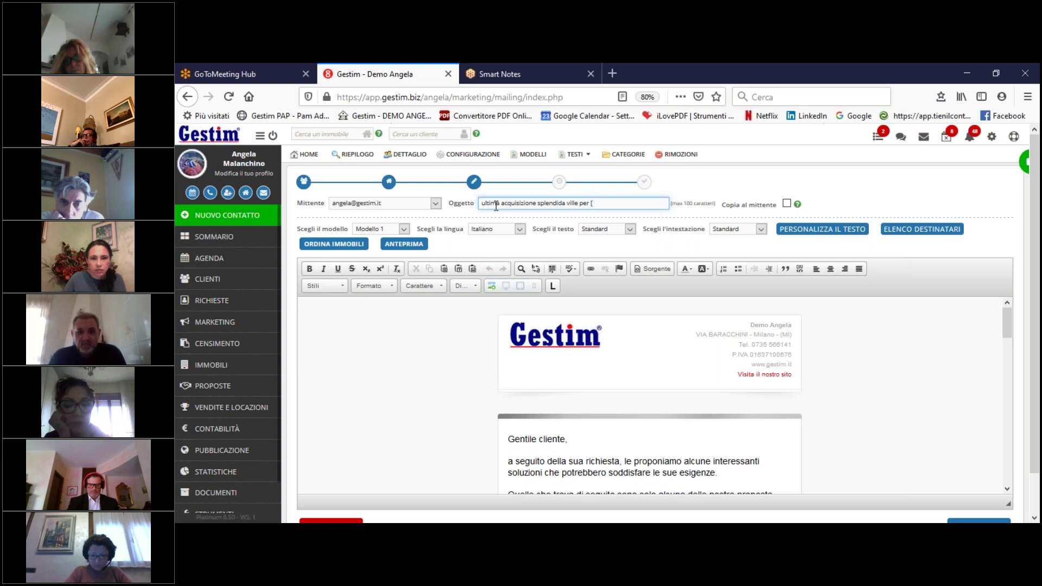
Step: Check which personalization variables the mailing text accepts and complete the subject with the variable [Cognome]
click(842, 229)
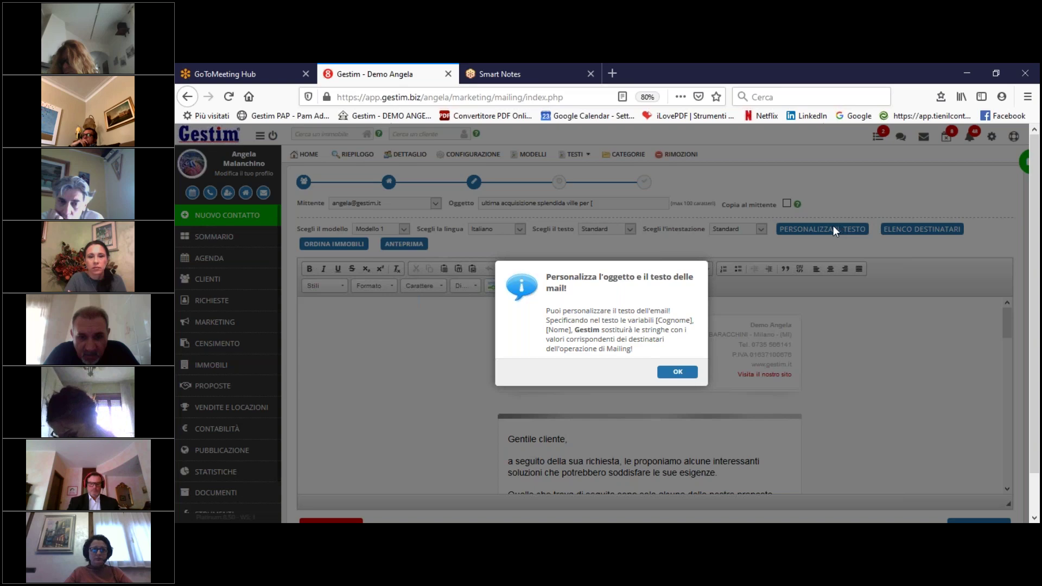
click(676, 372)
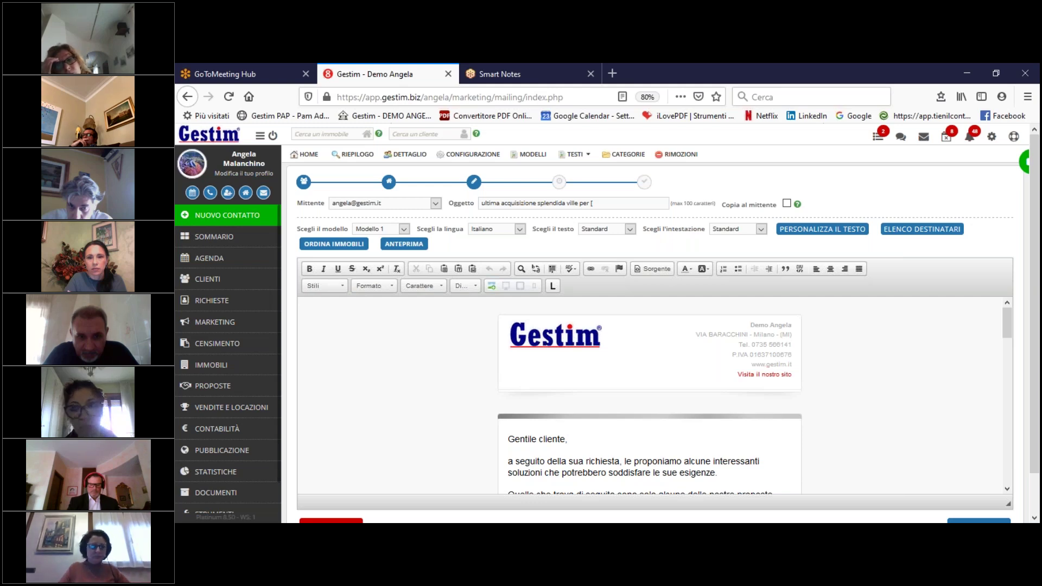
scroll(736, 449, down, 1)
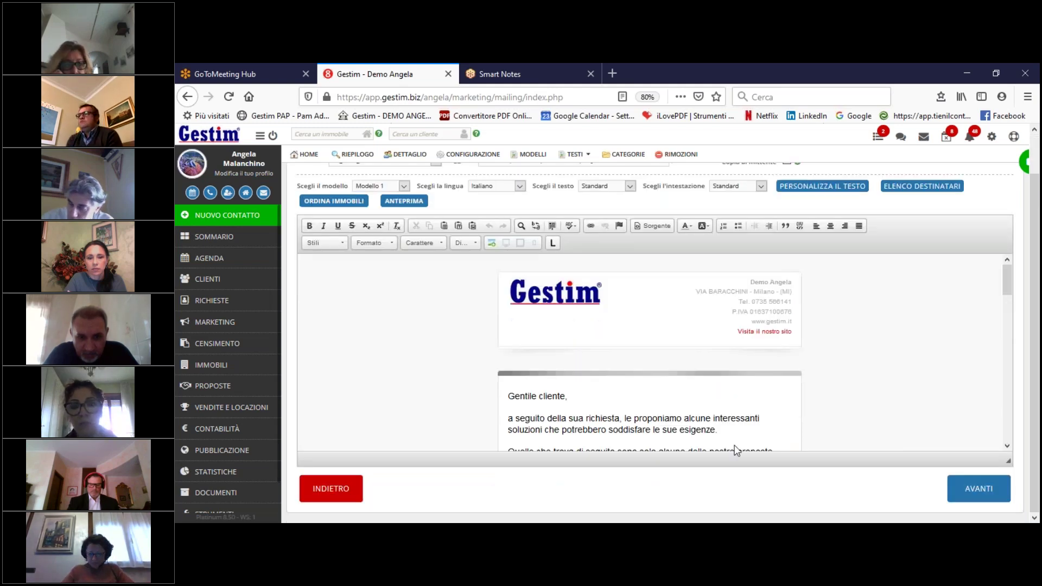
scroll(721, 393, up, 1)
click(616, 203)
text(C)
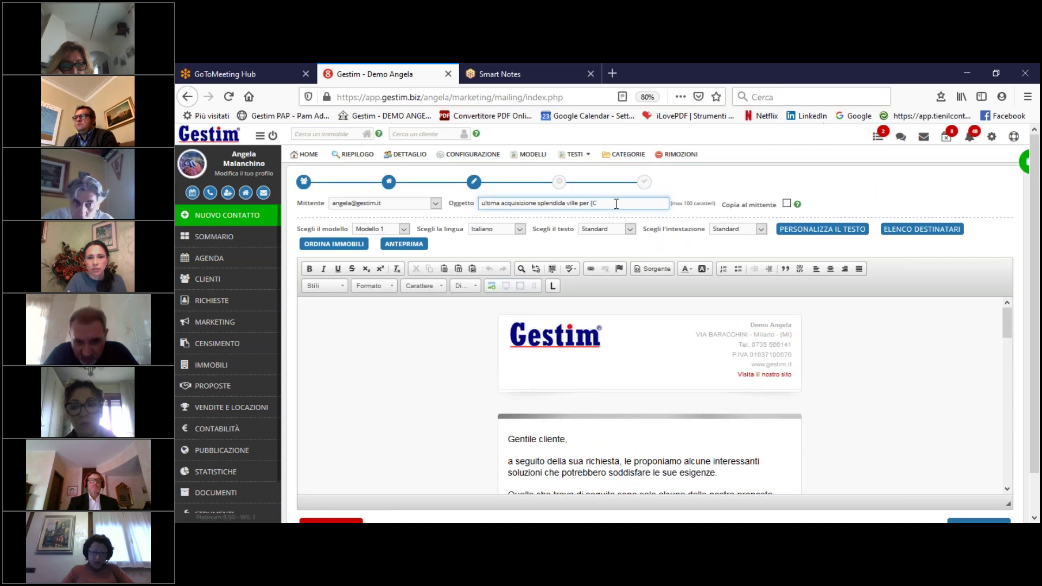
text(ogno)
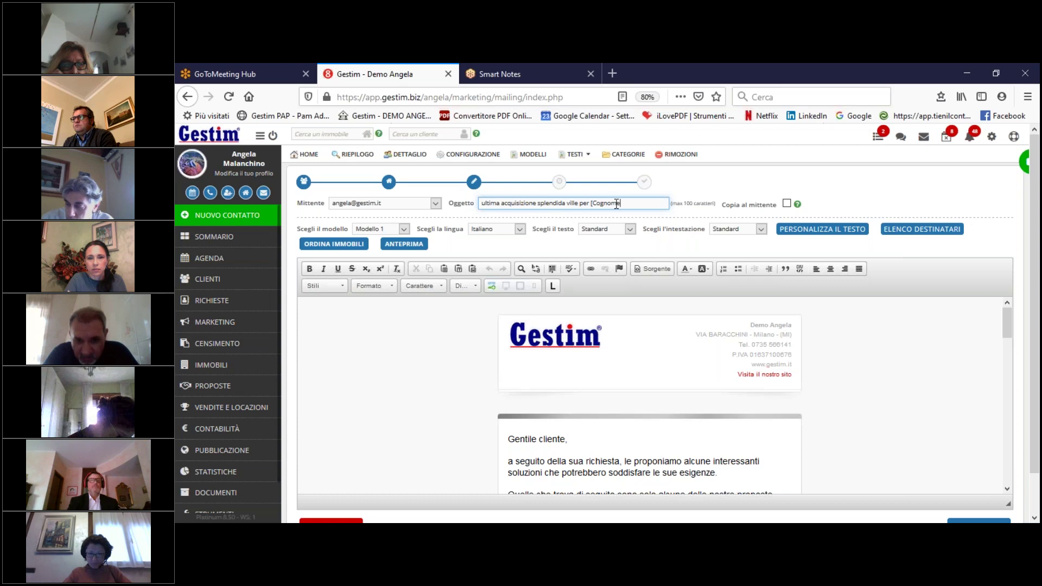
text(me)
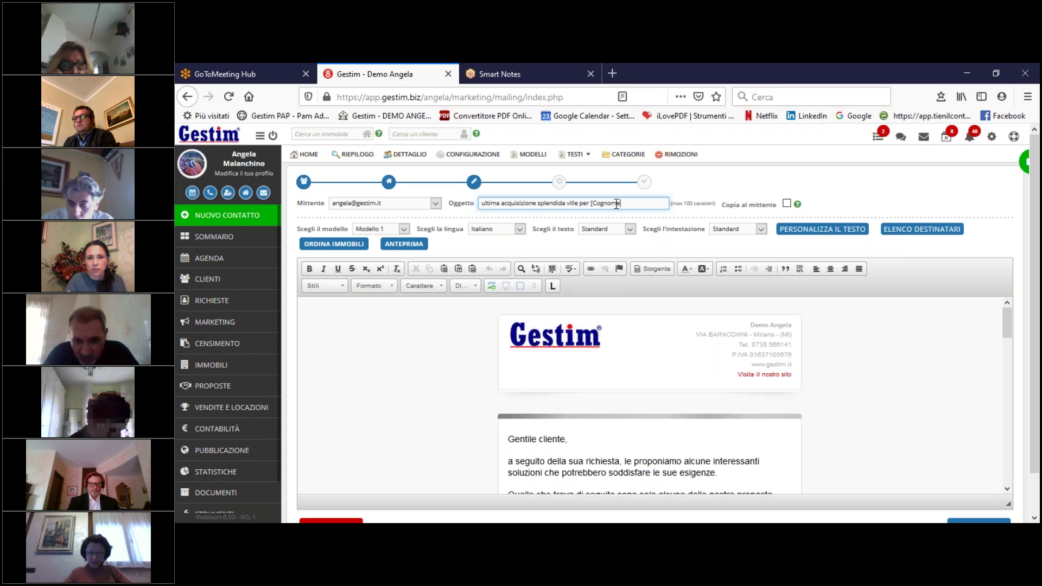
key(ctrl+plus)
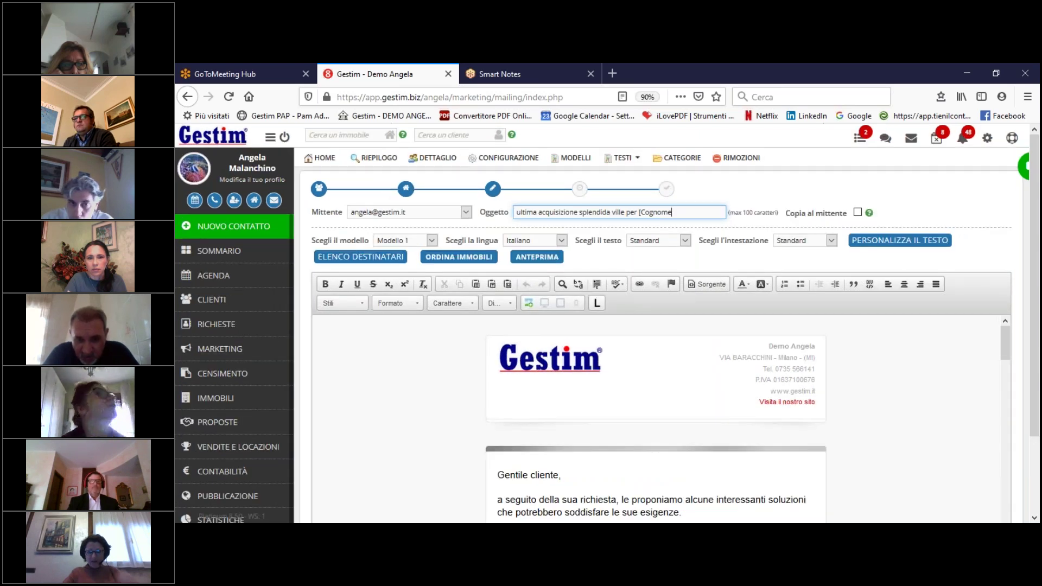
text(])
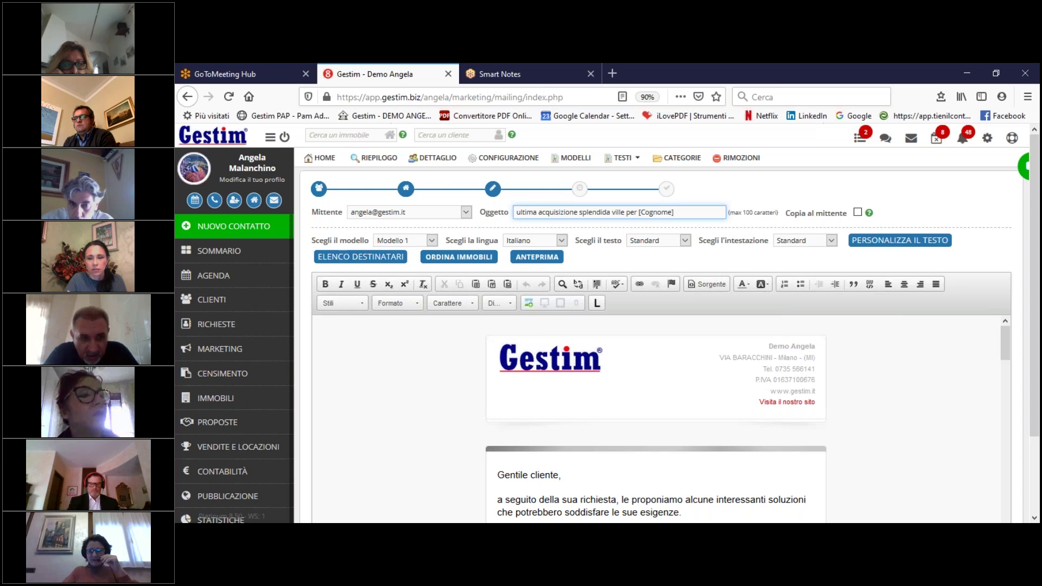
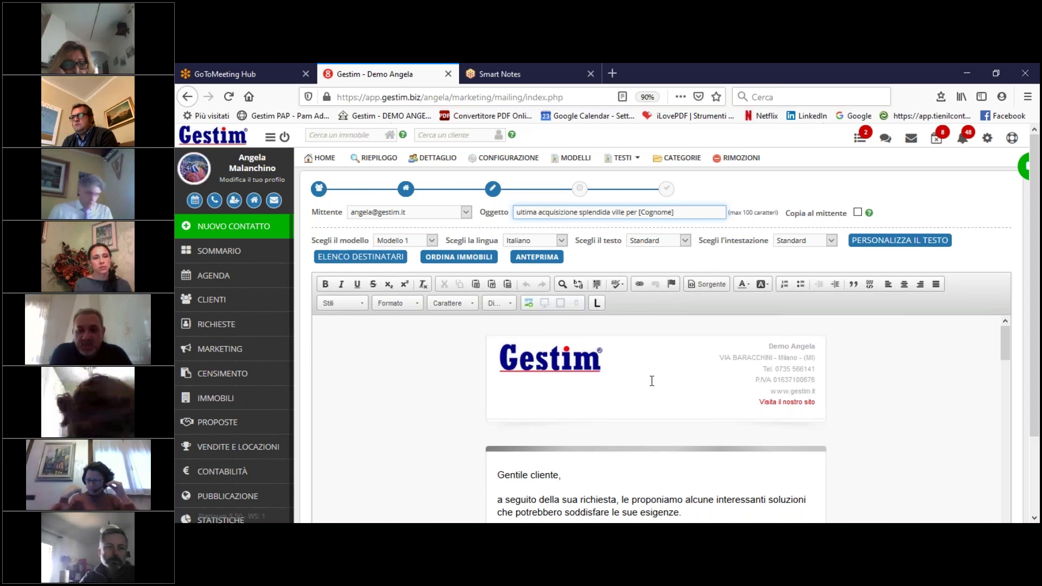
Step: Change the greeting in the message body to "Gentile [Cognome] [Nome]"
scroll(652, 381, down, 2)
click(565, 414)
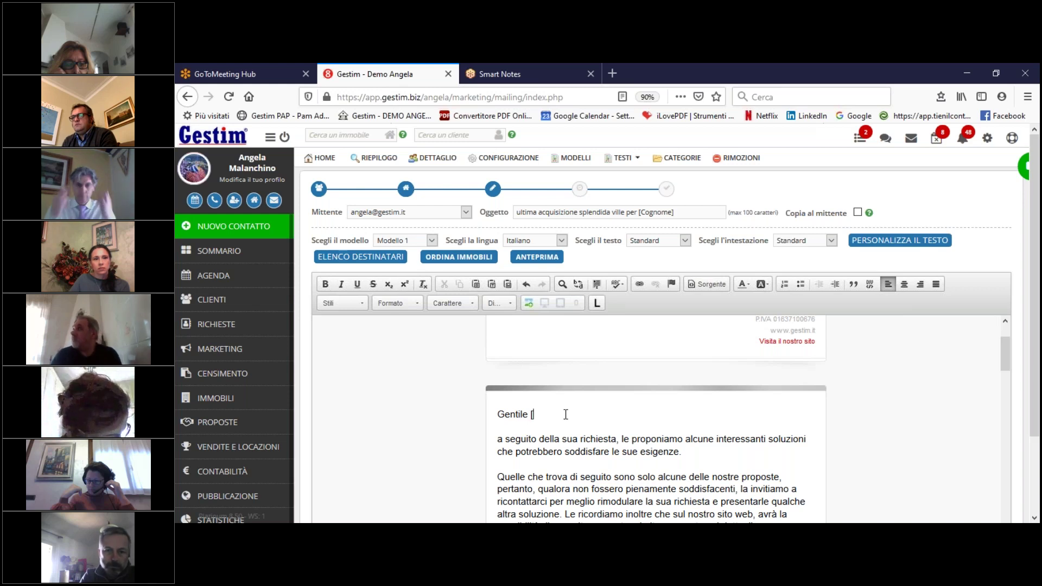
text([Cognome)
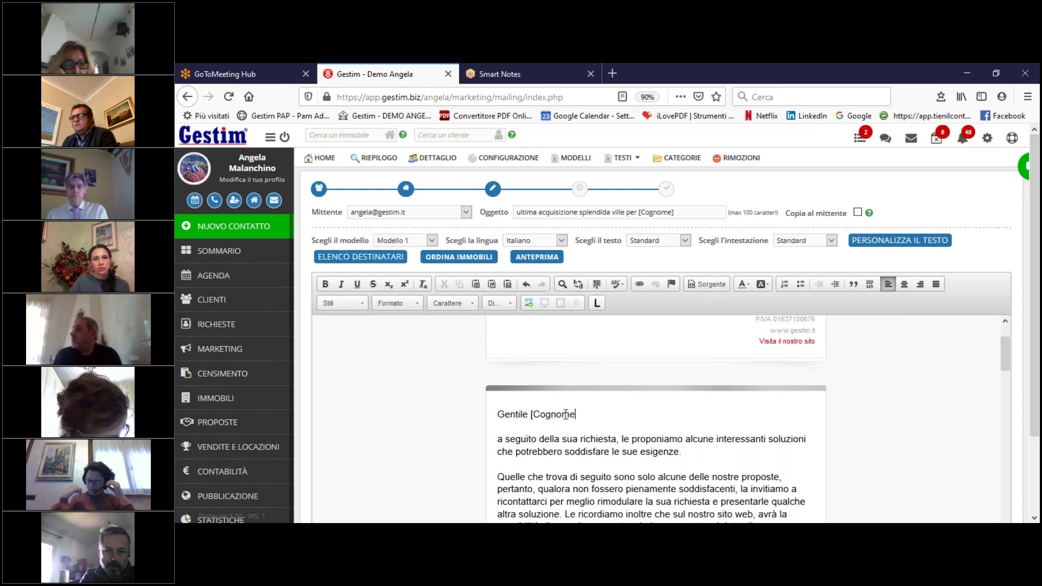
text(])
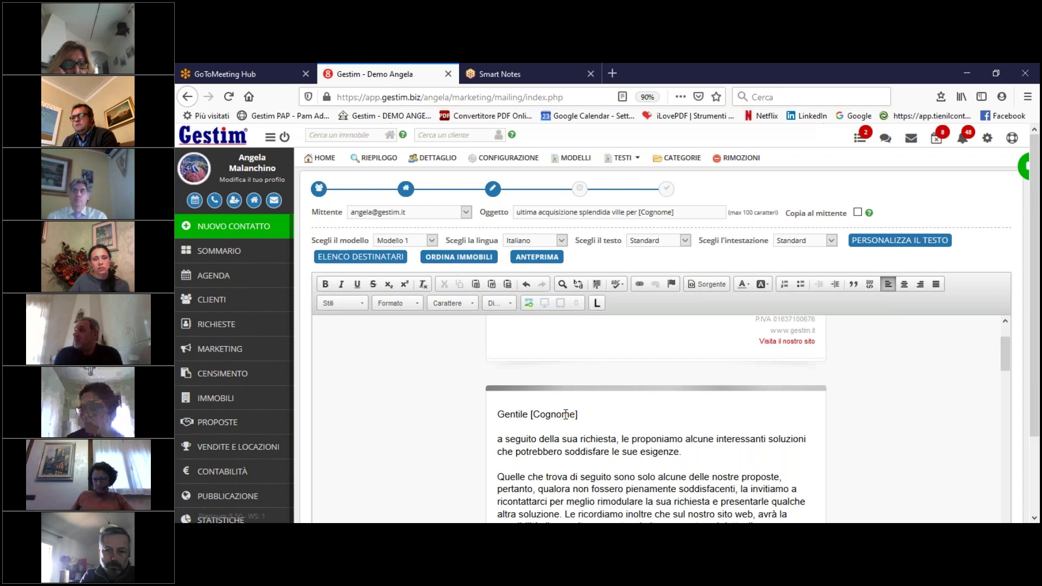
text( [Nome])
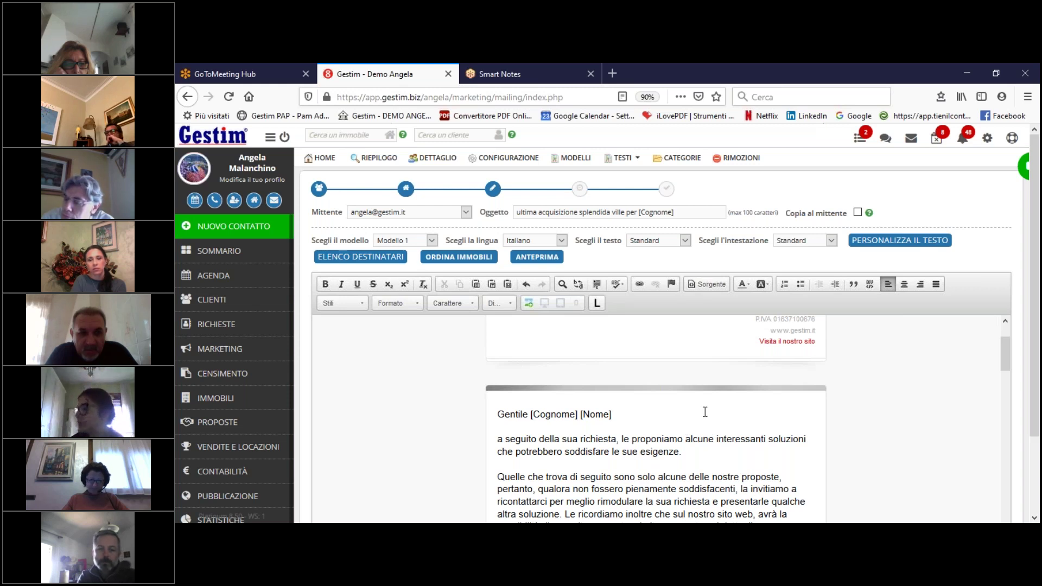
drag(477, 269, 503, 249)
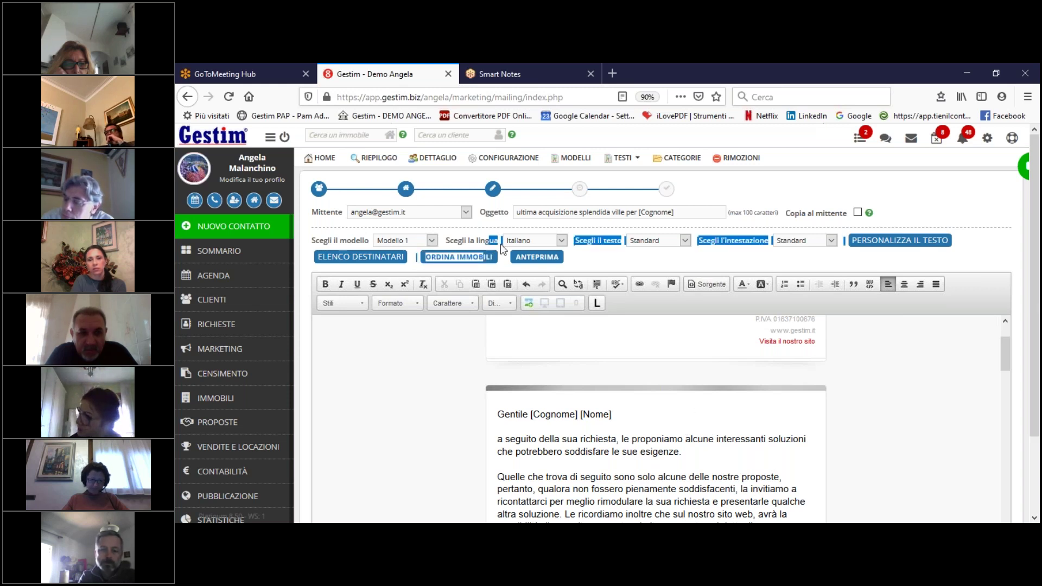
Step: Open the detailed mailing check, show the last 3 months and examine the delivery status and visits of the sent properties
click(426, 161)
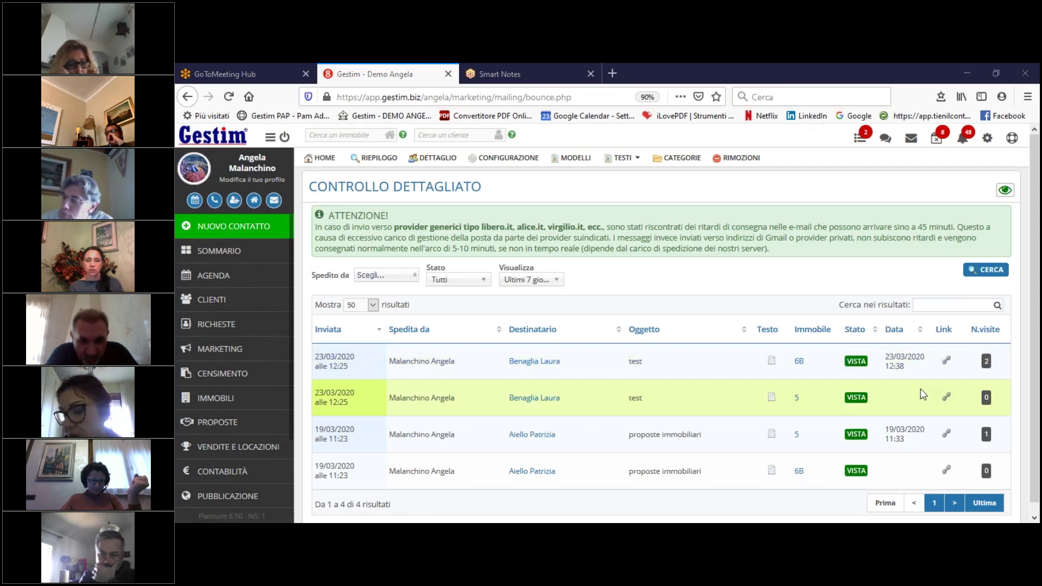
scroll(759, 353, down, 1)
click(532, 269)
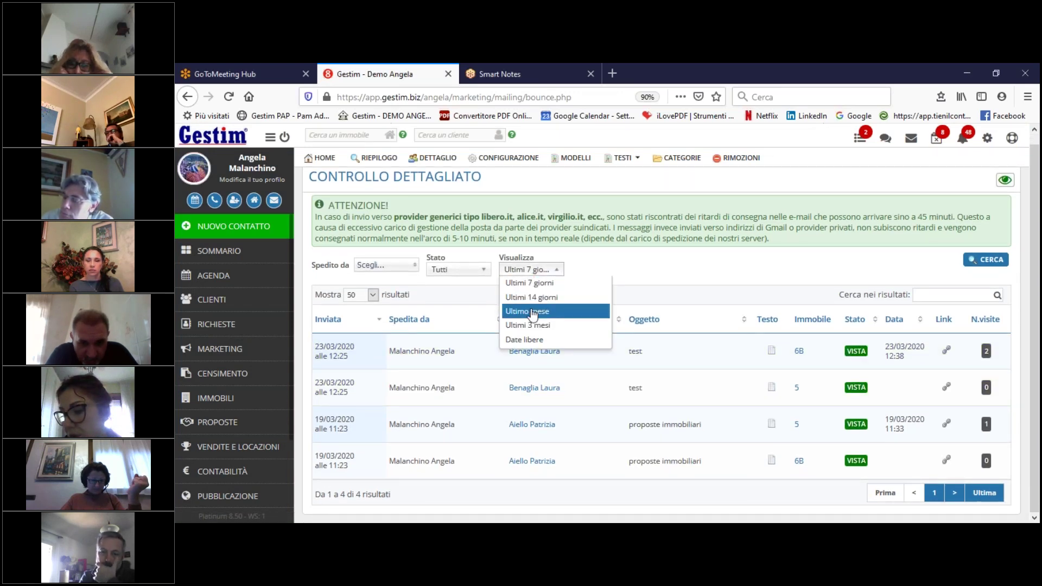
click(532, 325)
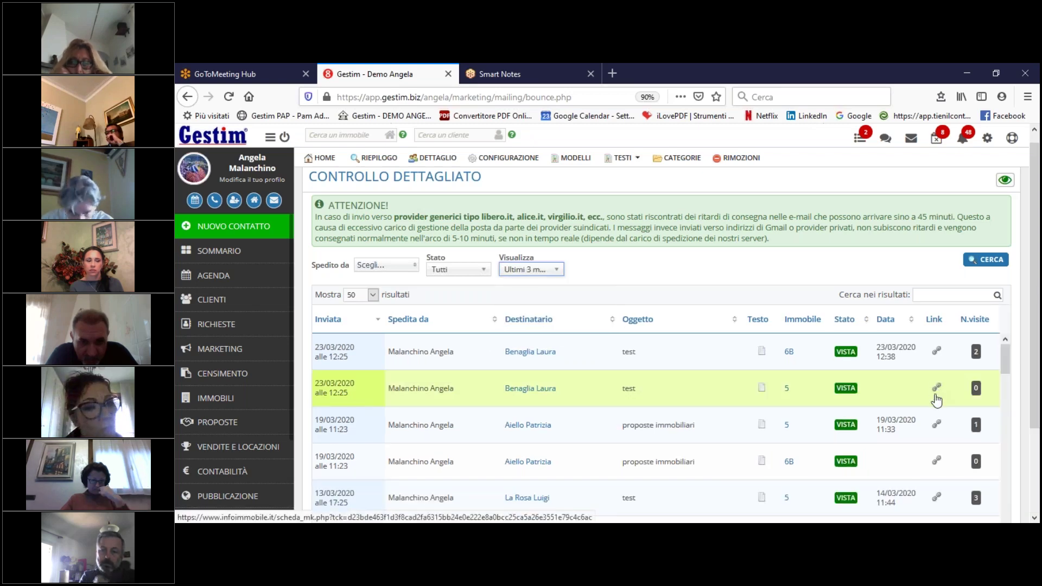
scroll(936, 402, down, 10)
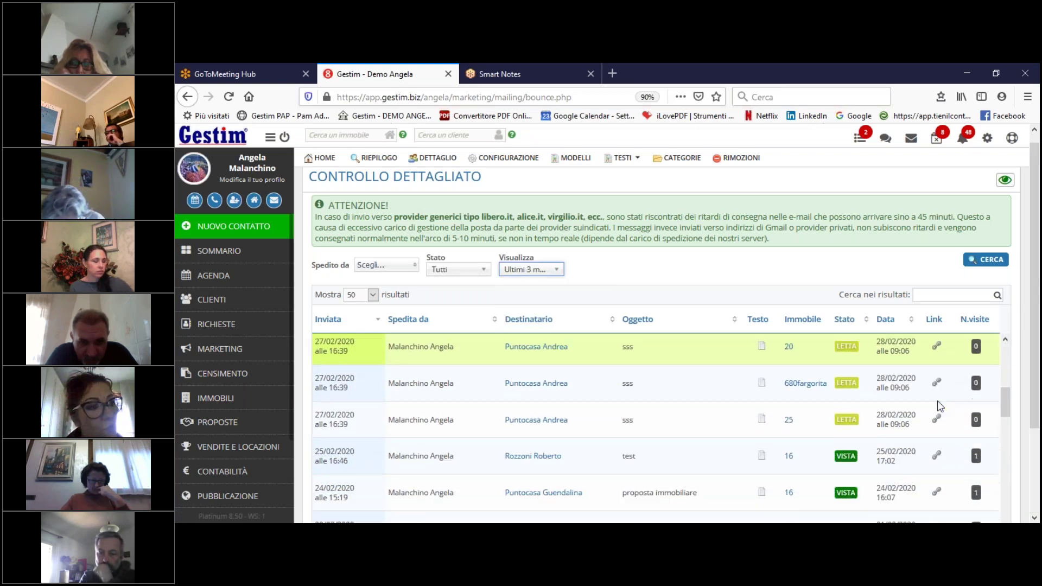
scroll(929, 399, down, 10)
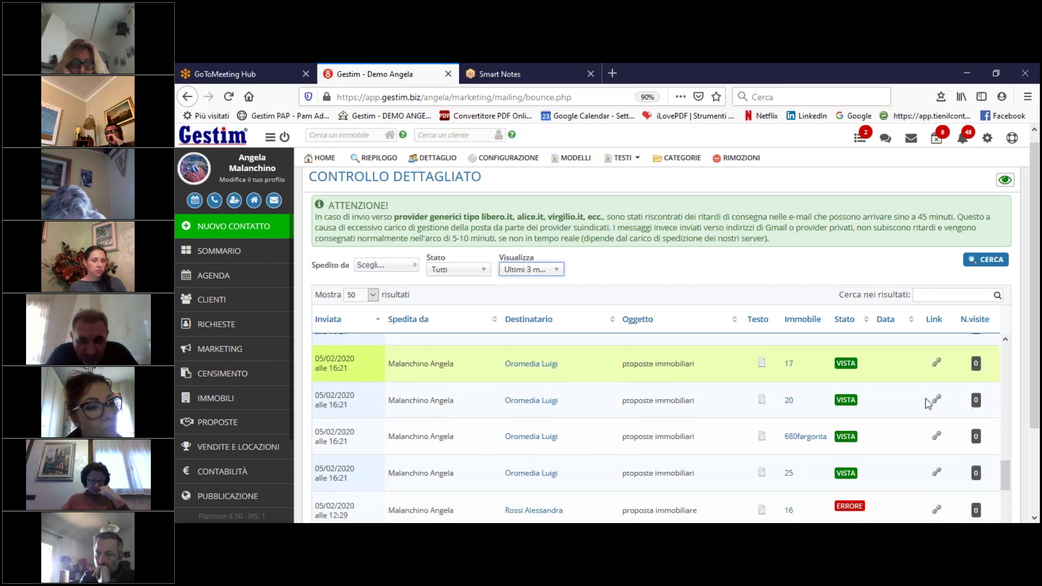
scroll(928, 402, down, 3)
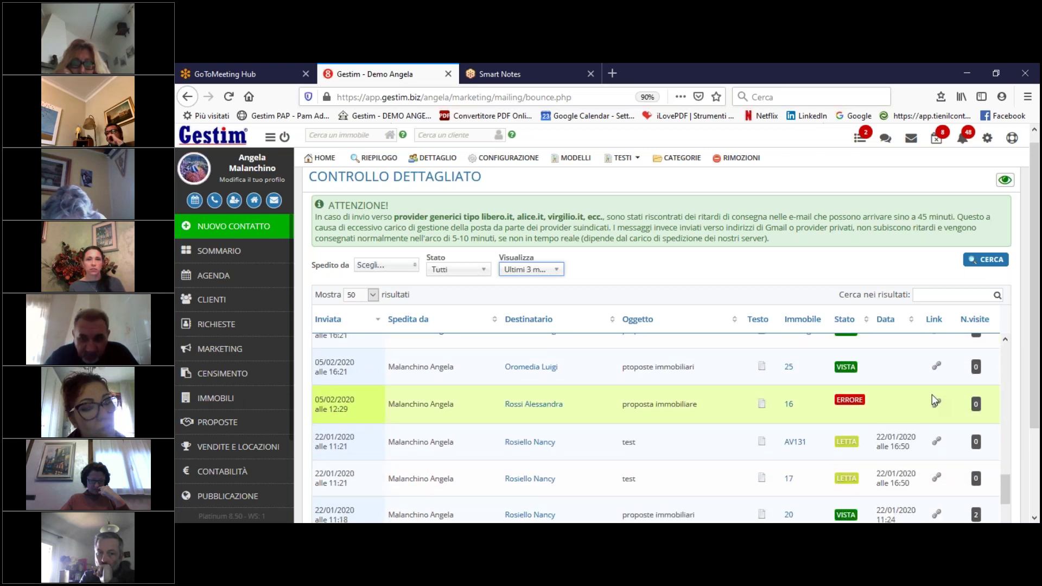
Step: Open the owners' area in the marketing section, review the settings for the owner of properties 6B and 6, and save them
click(233, 355)
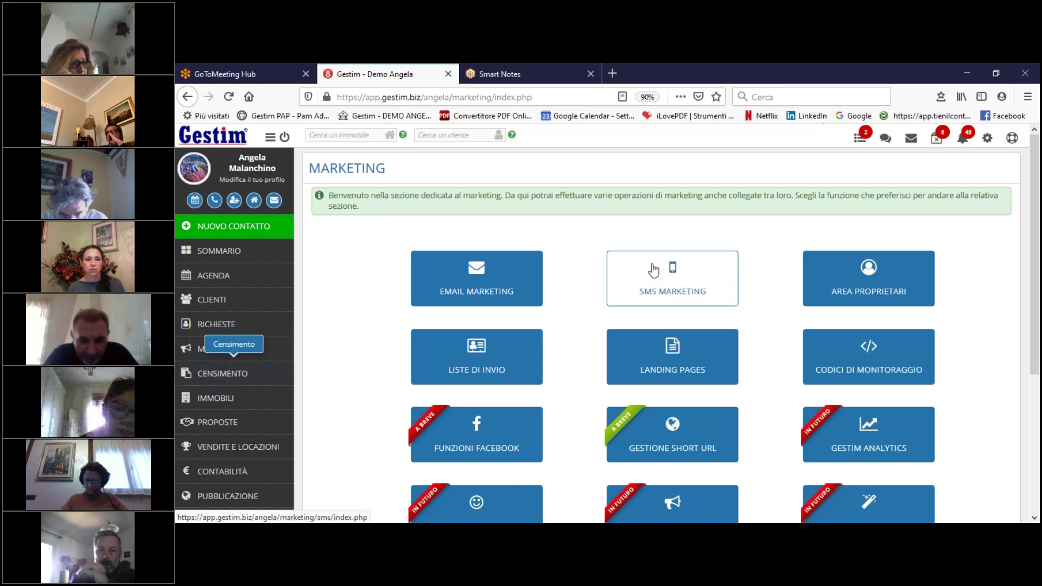
click(916, 296)
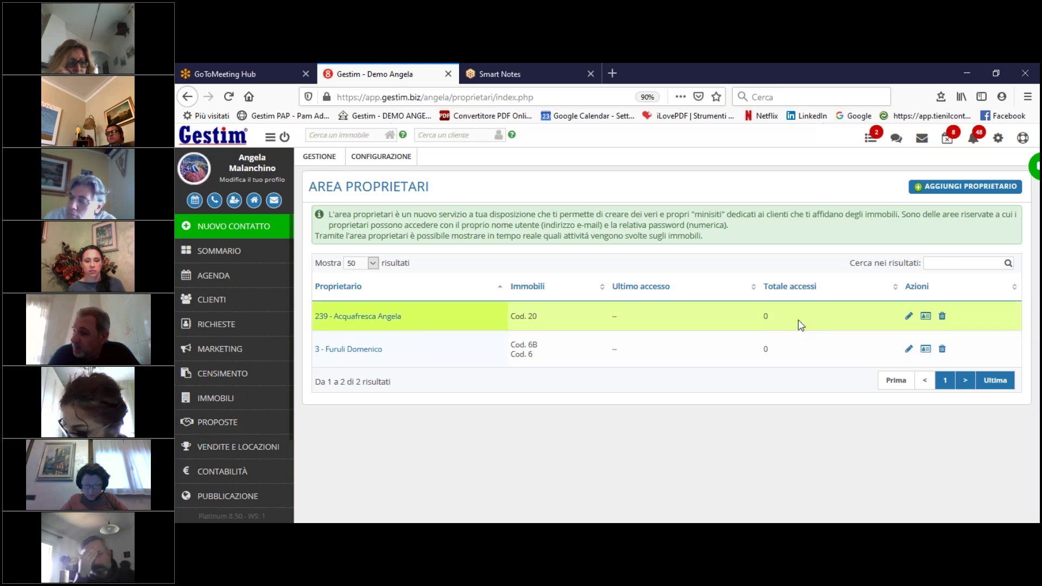
click(908, 349)
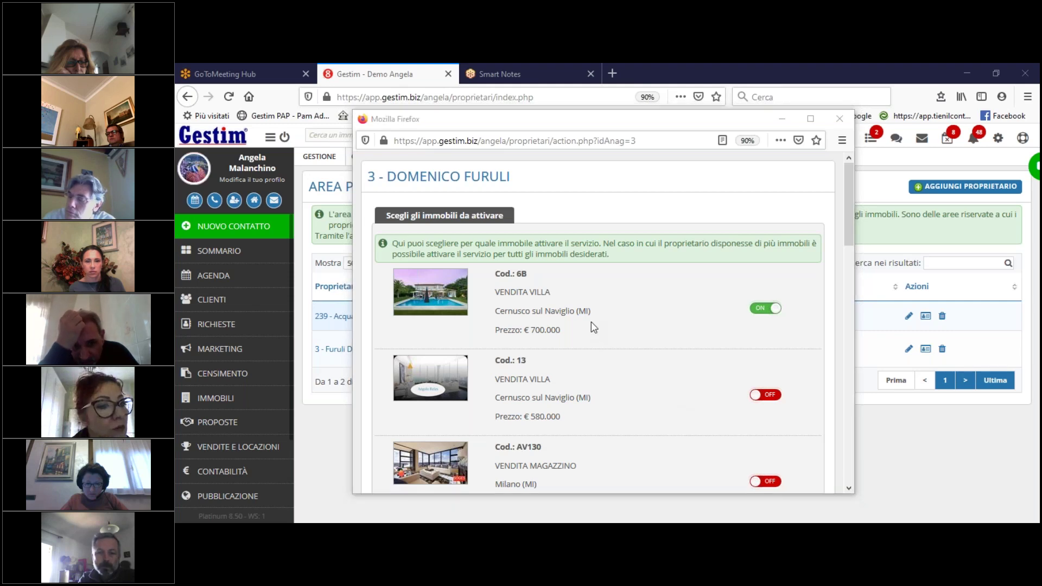
scroll(590, 321, down, 10)
scroll(633, 274, down, 5)
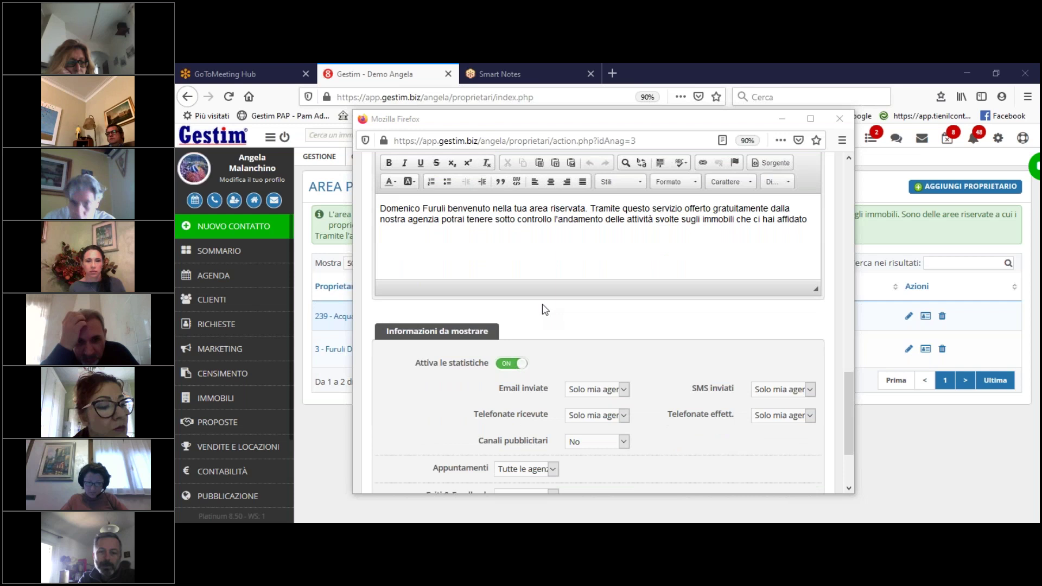
scroll(545, 309, down, 2)
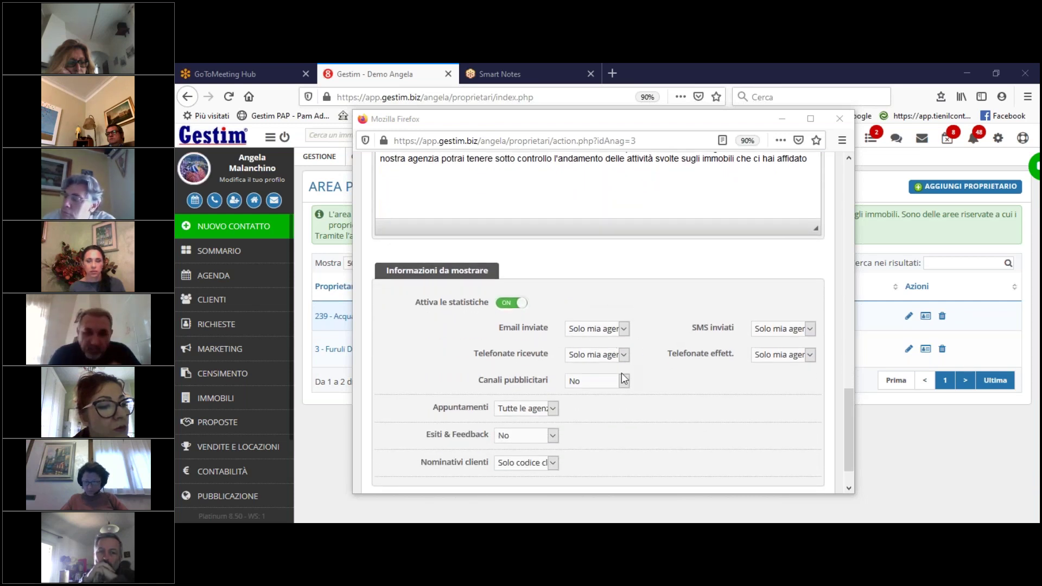
scroll(632, 410, down, 2)
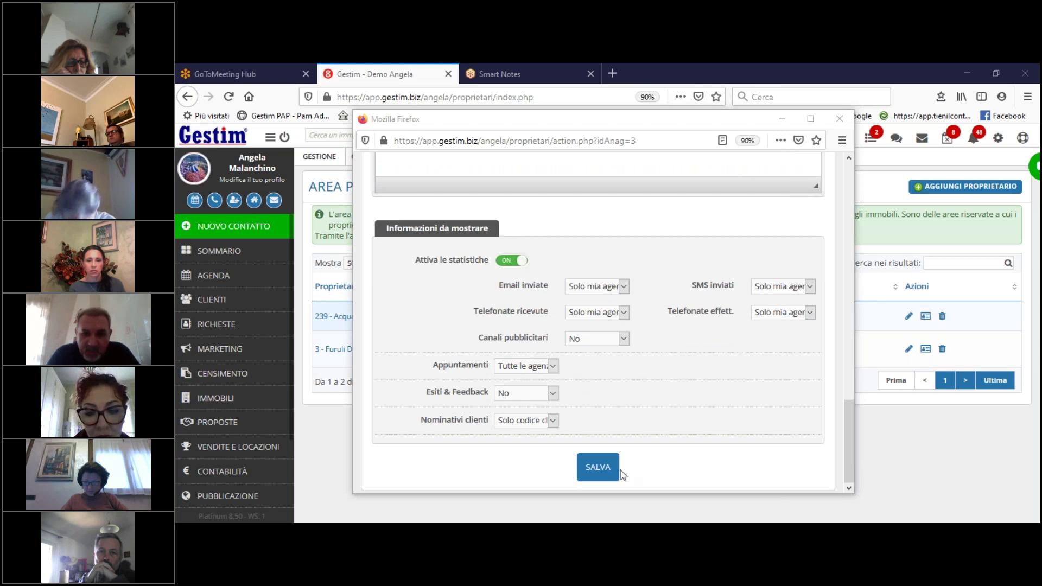
click(596, 466)
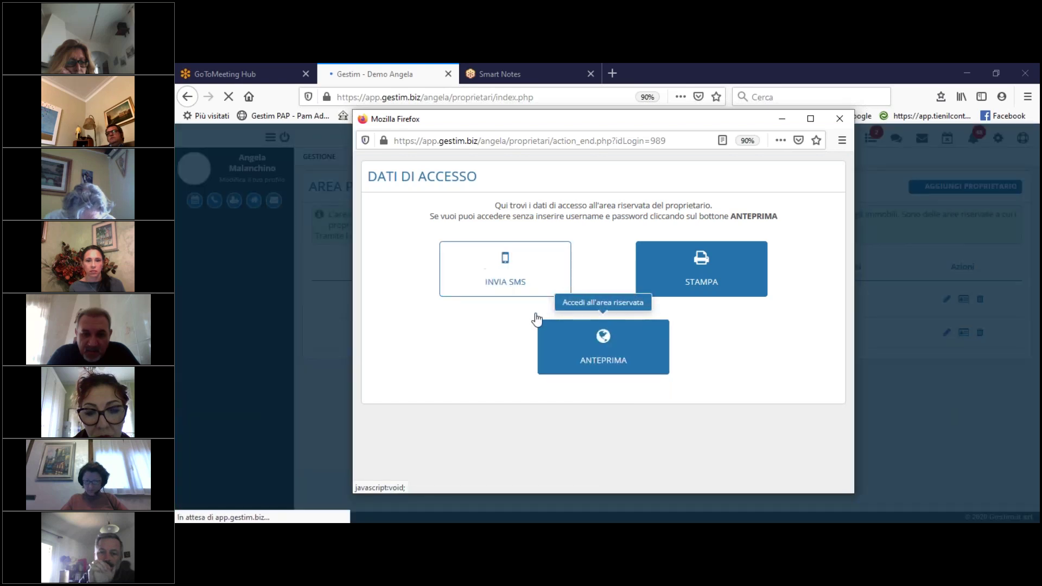
Step: Preview the owner's reserved area and examine the activity summary, appointments and accesses for property 6B
click(590, 337)
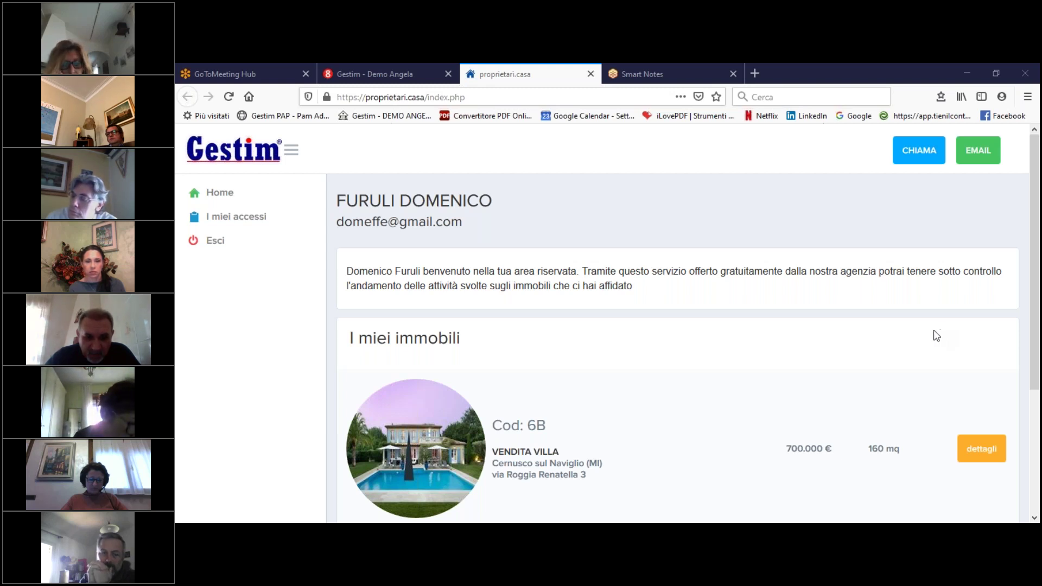
click(981, 448)
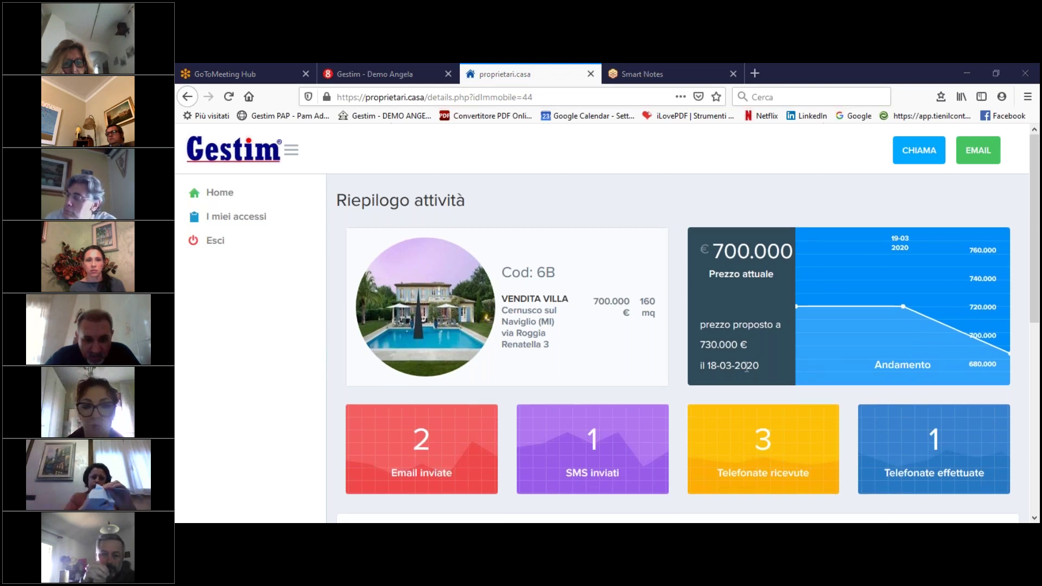
scroll(738, 391, down, 6)
scroll(727, 356, down, 1)
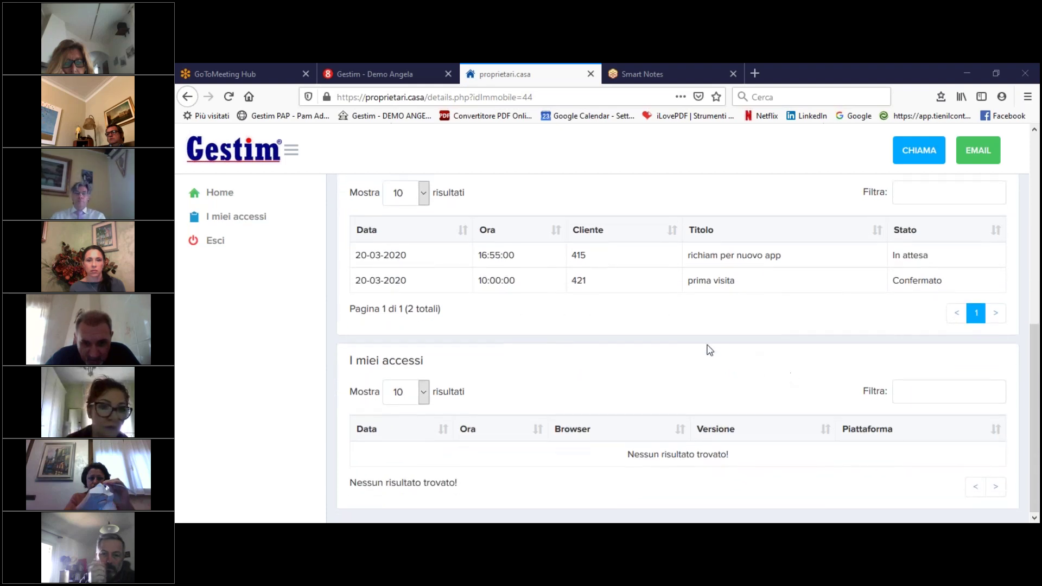
scroll(515, 385, up, 7)
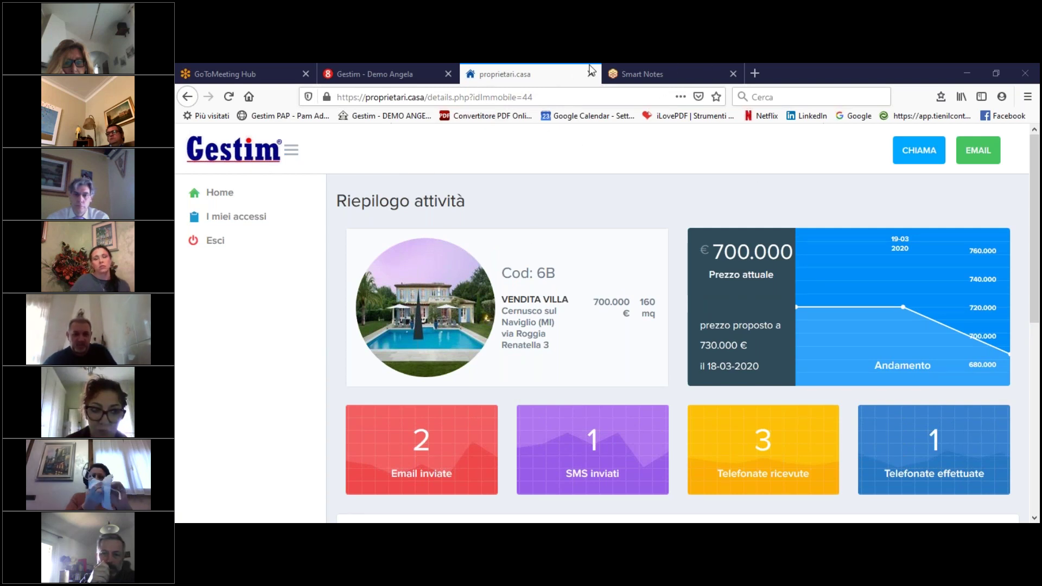
Step: Back in Gestim, examine the search criteria available for client requests and return to the summary page
click(360, 77)
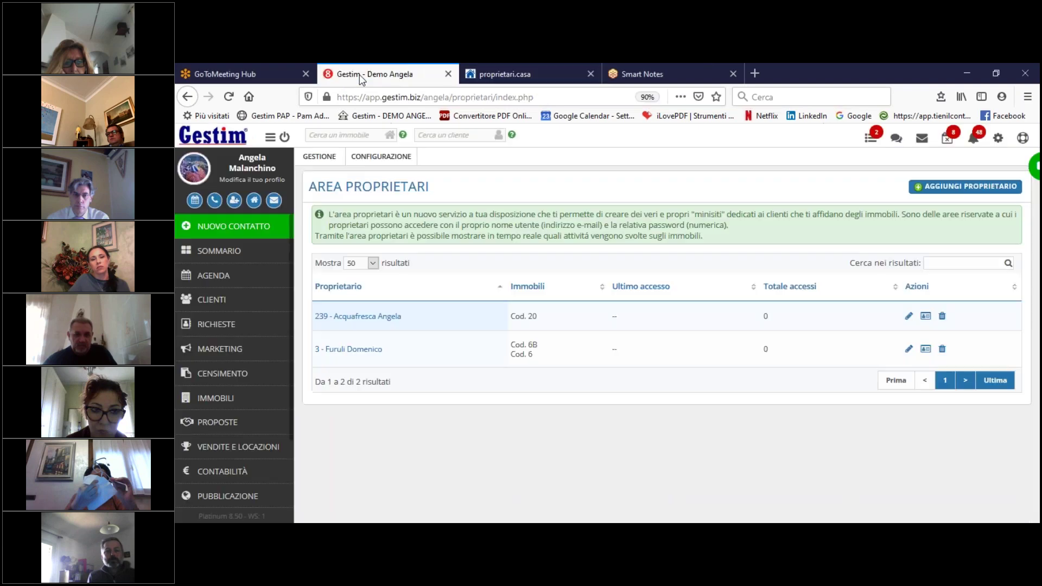
click(242, 328)
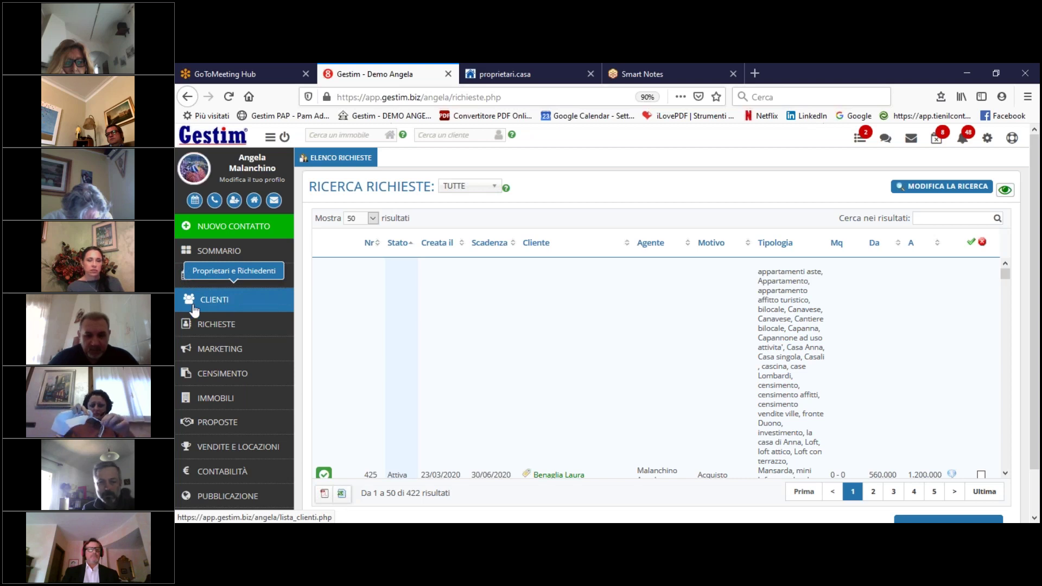
click(220, 326)
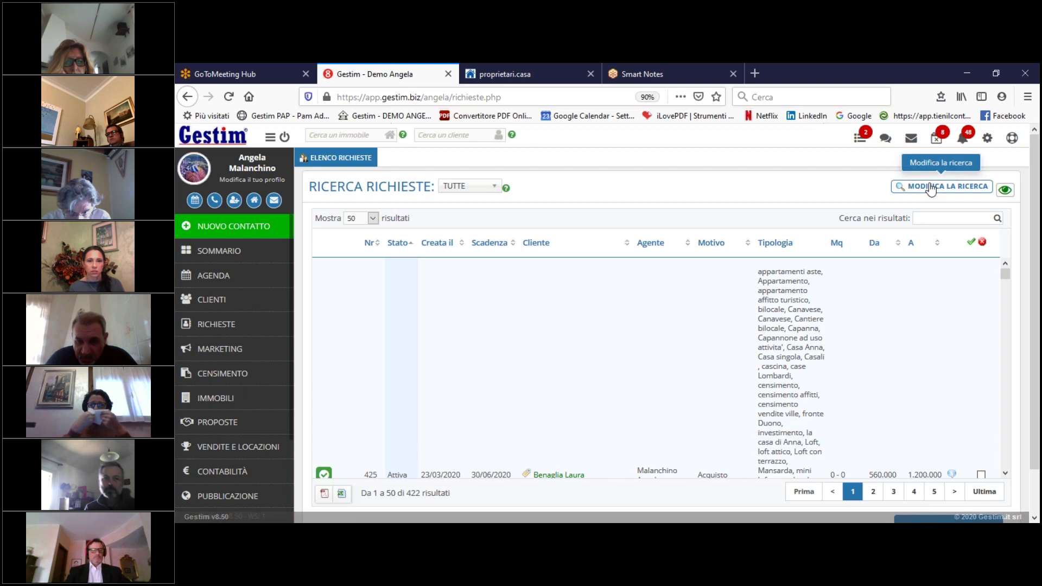
click(944, 184)
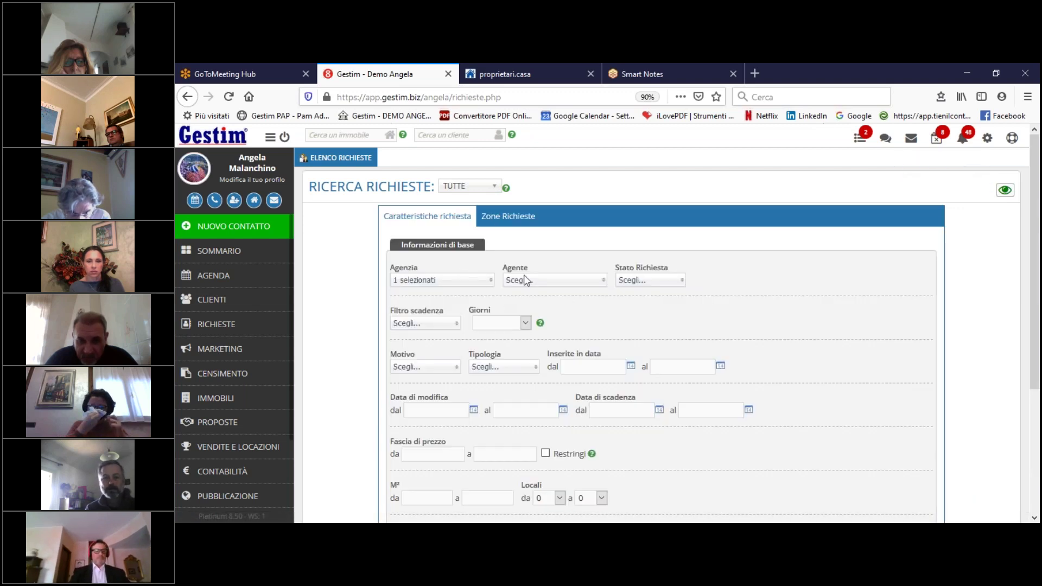
scroll(720, 347, down, 3)
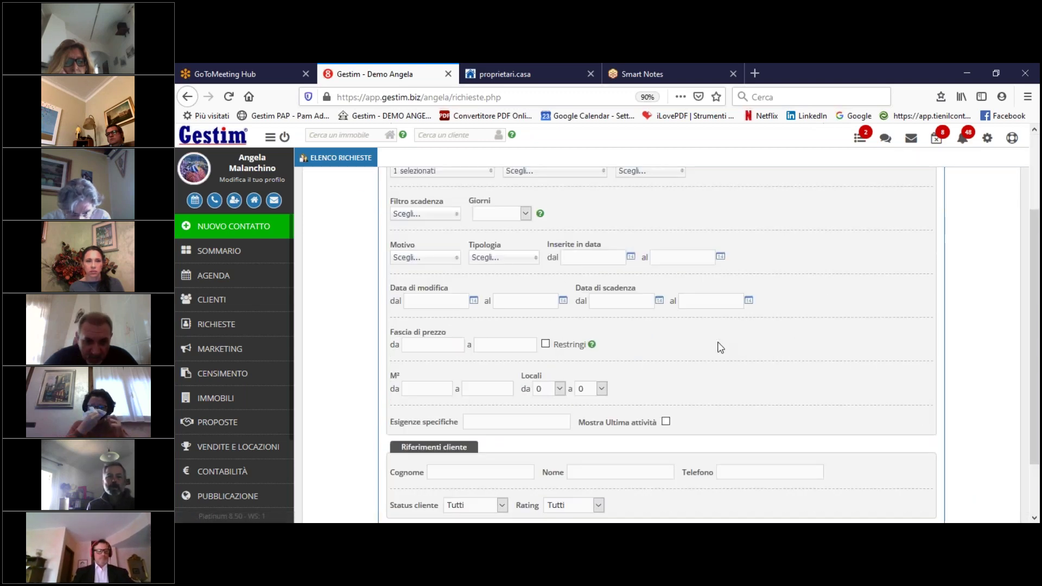
scroll(718, 346, up, 3)
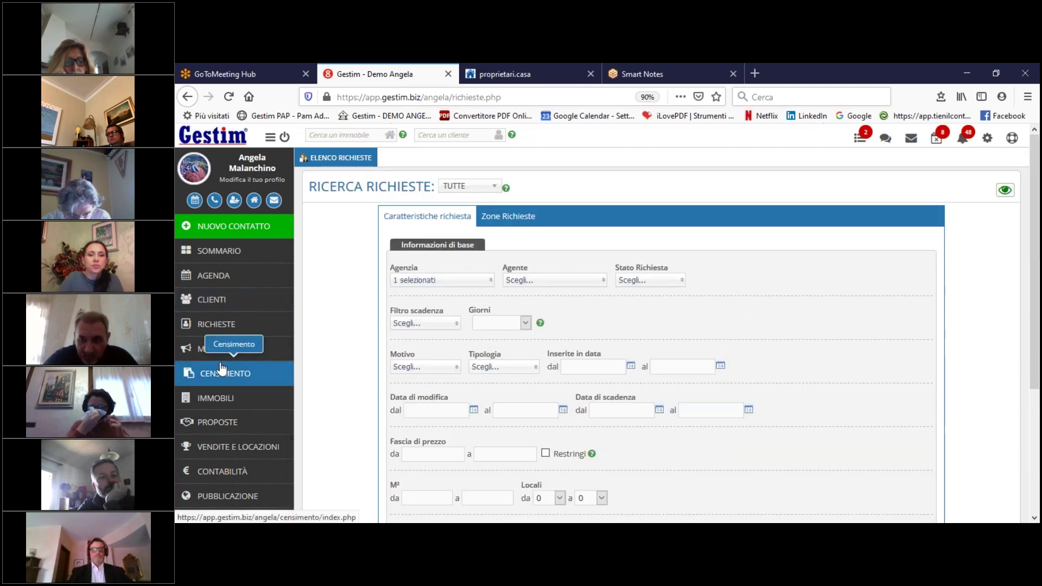
click(265, 258)
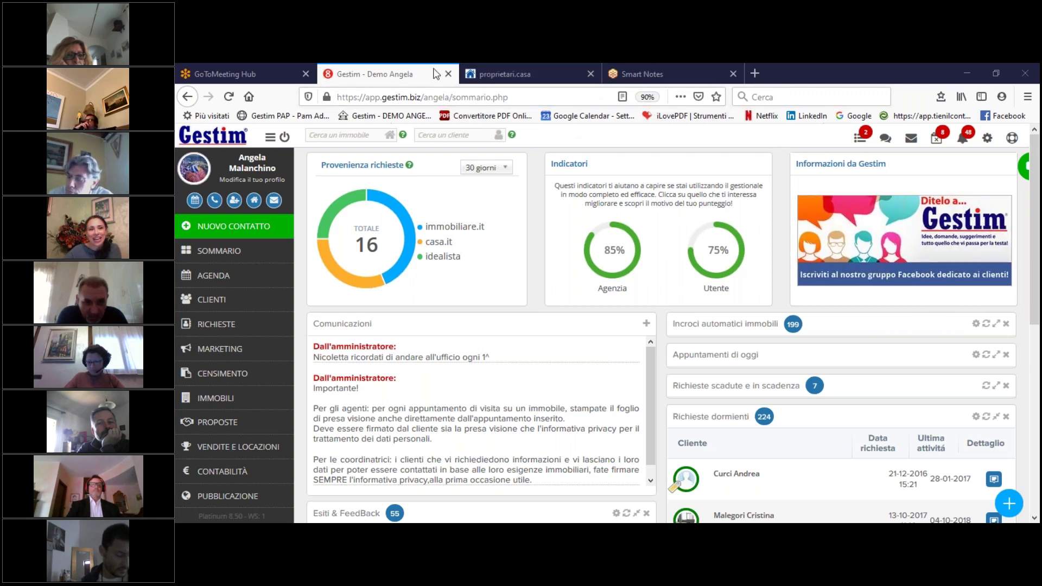
click(753, 73)
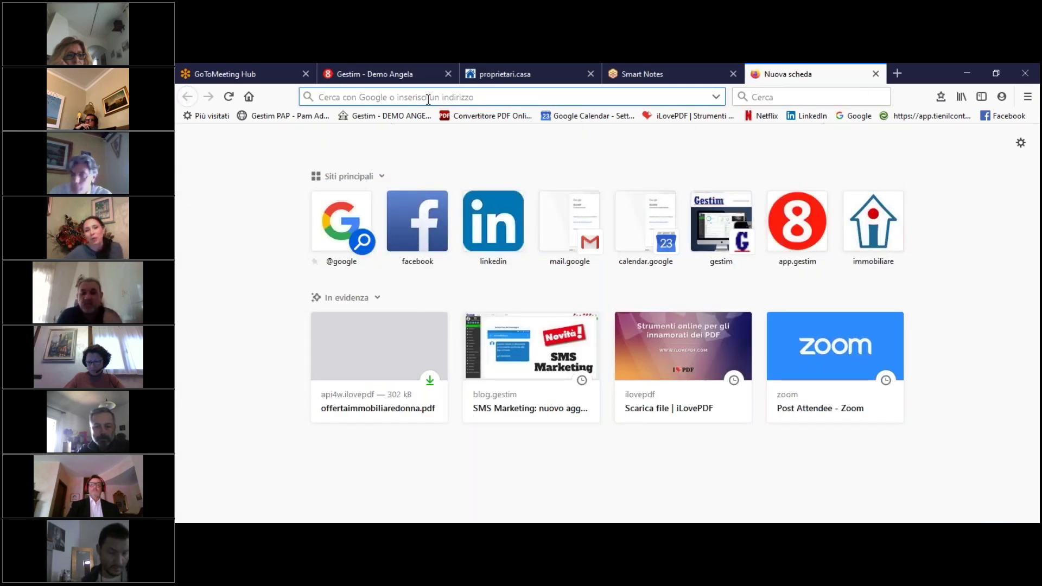
text(www.gestim)
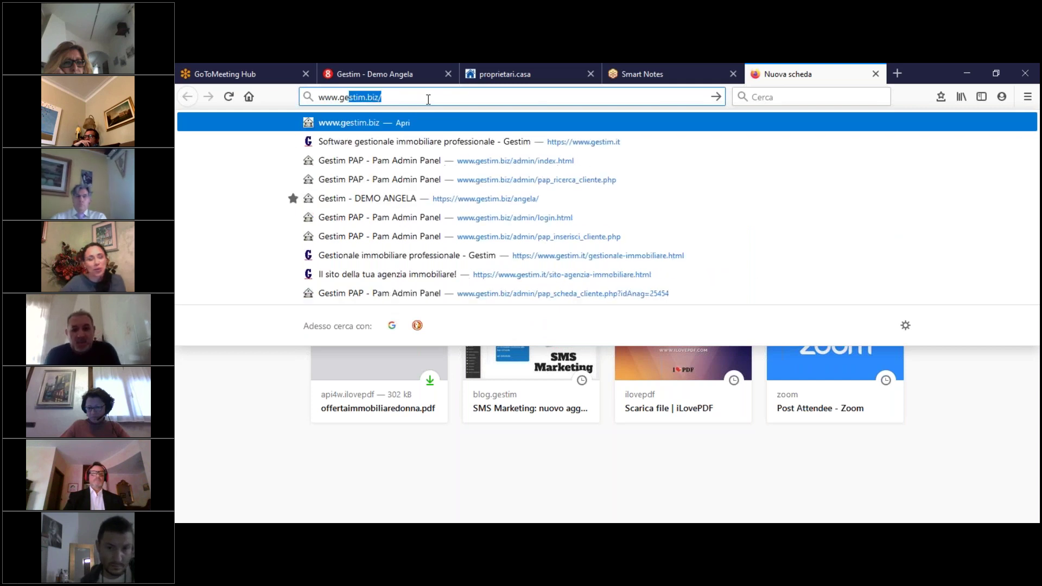
text(.it)
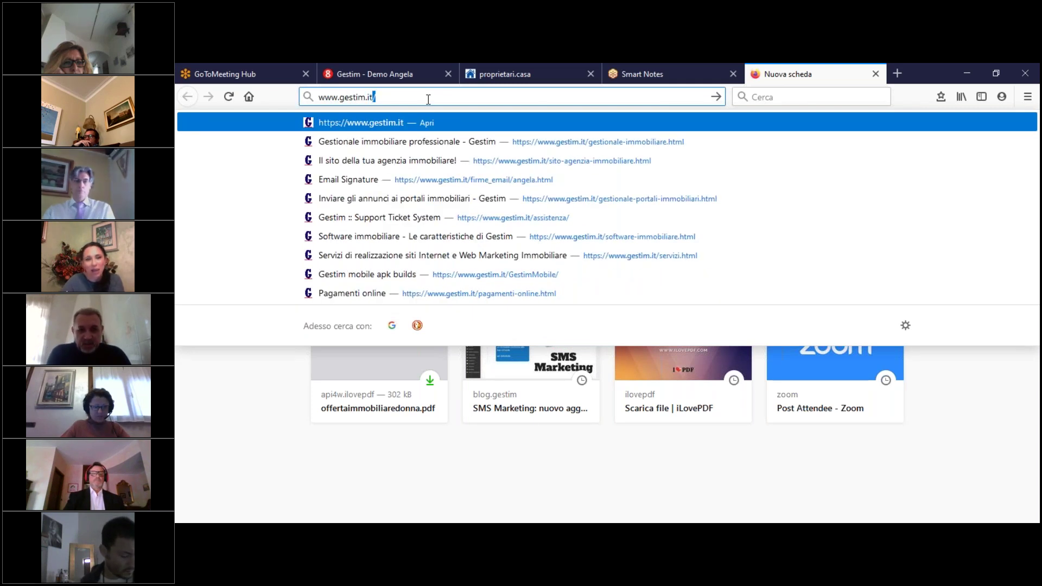
key(Return)
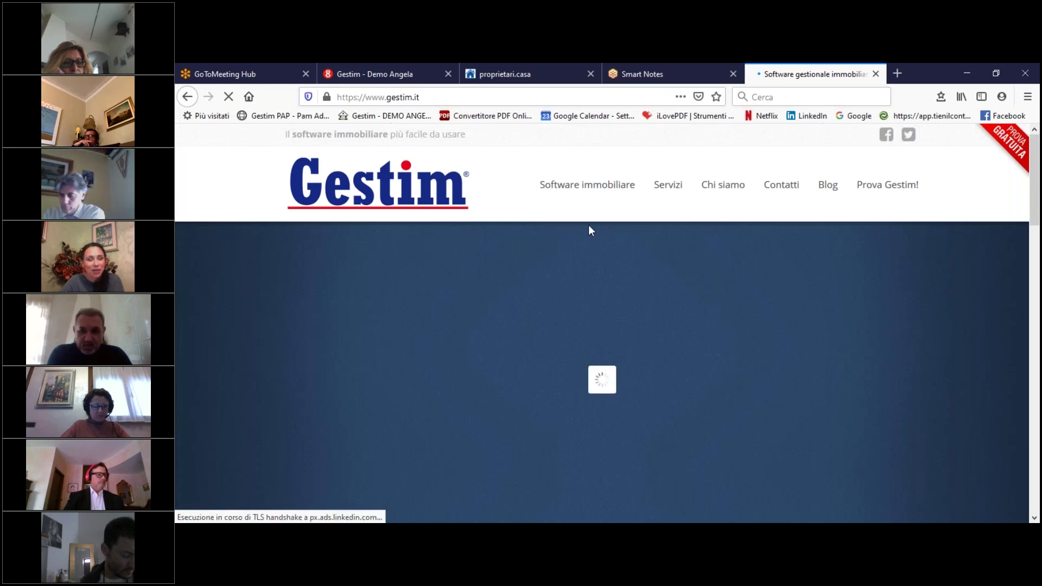
mouse_move(663, 203)
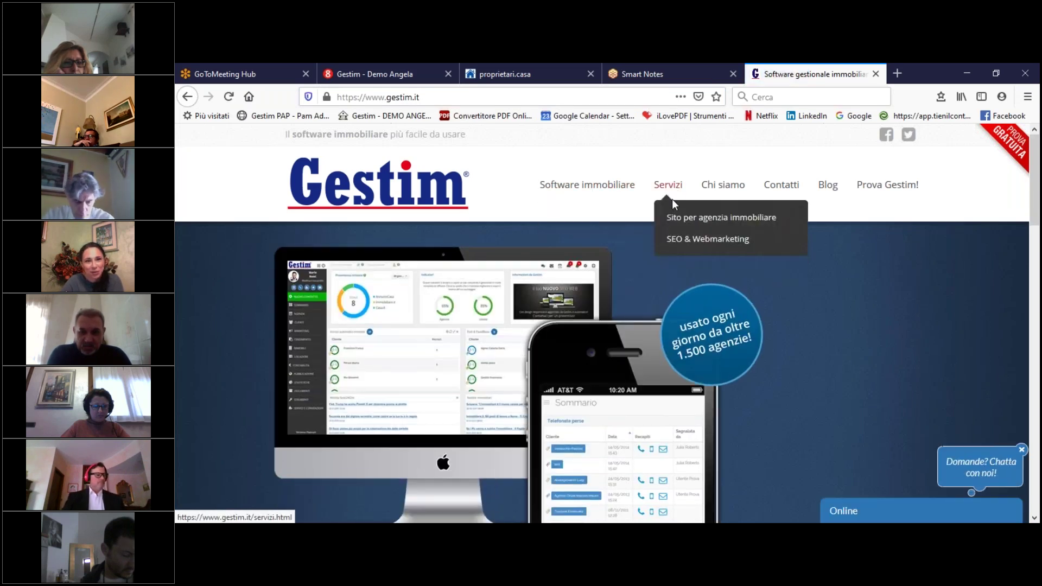
click(675, 219)
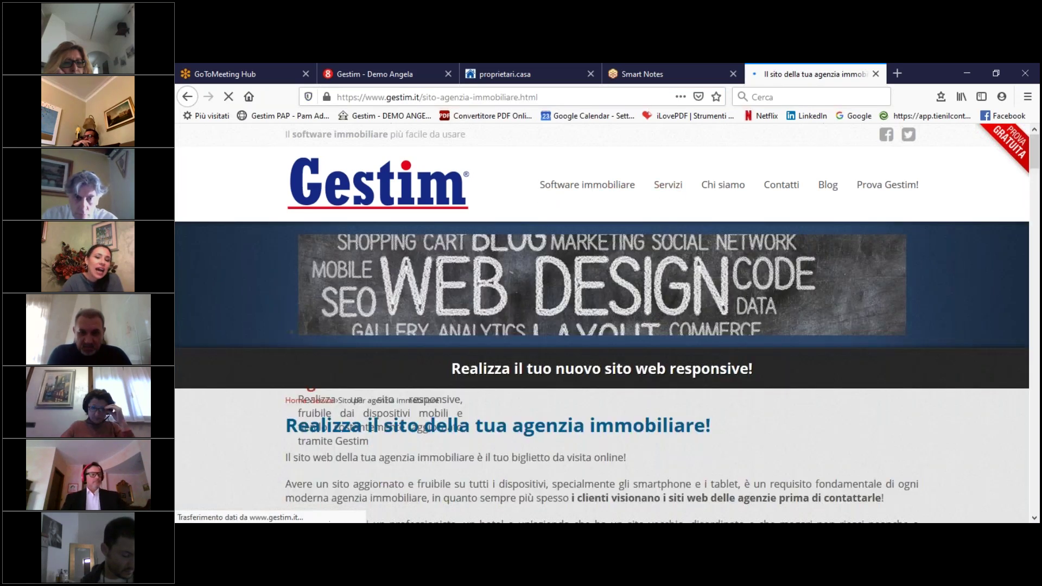
scroll(429, 339, down, 5)
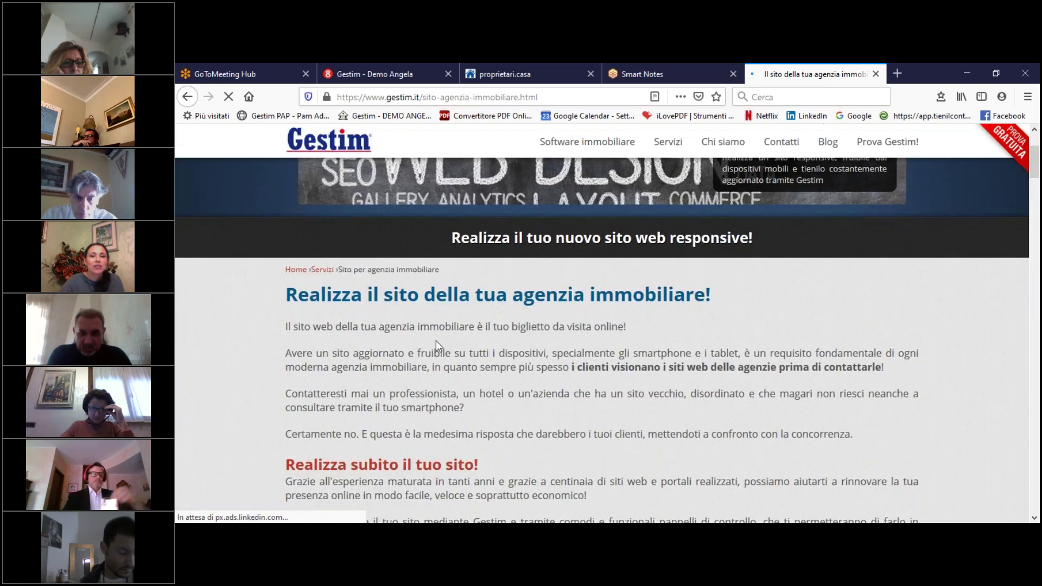
scroll(438, 343, down, 4)
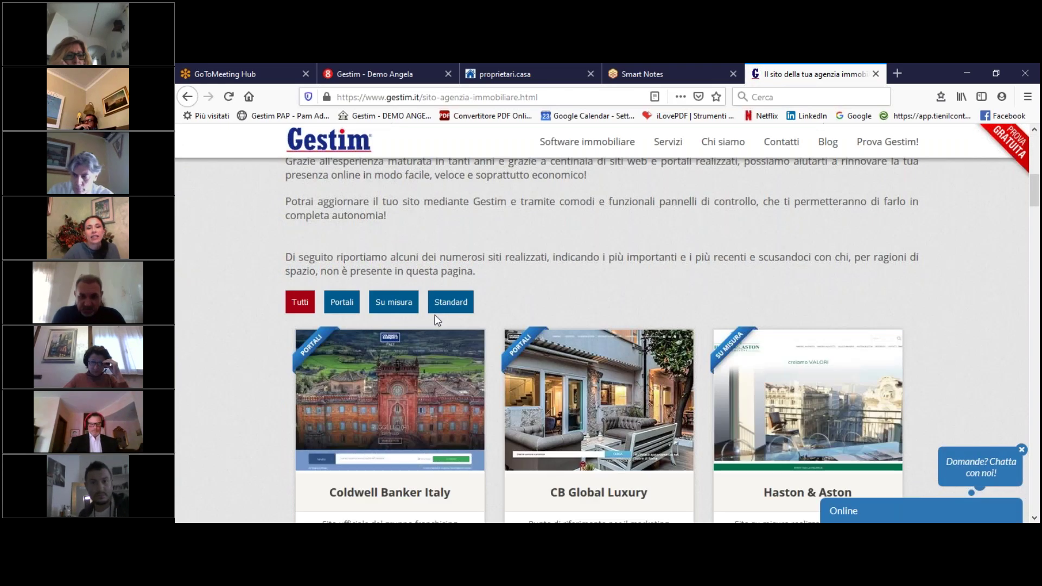
Step: Filter the website portfolio to the Standard sites and browse the agency examples of versions 1, 2 and 3
click(449, 310)
scroll(668, 271, down, 3)
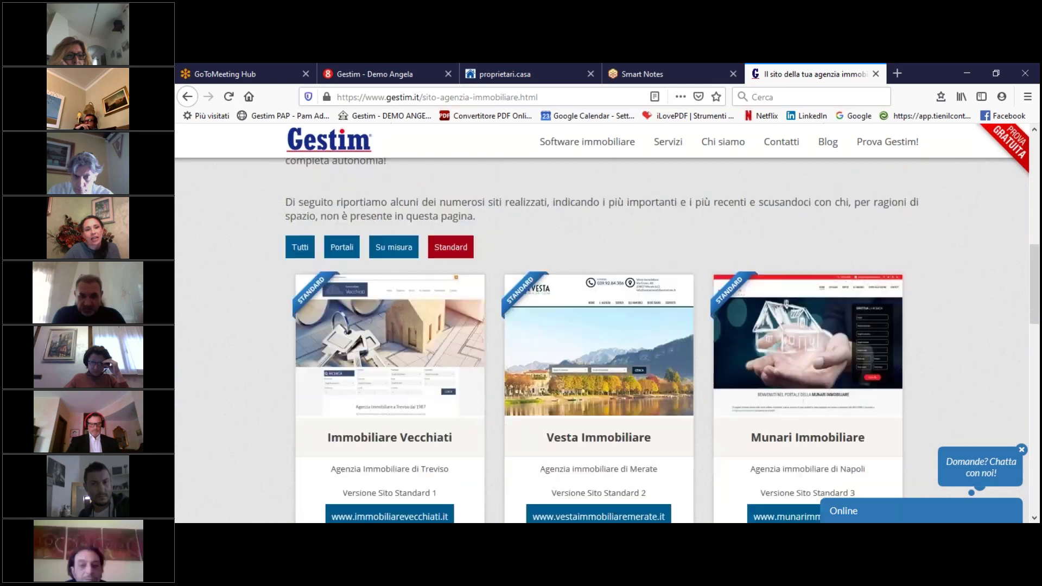
scroll(688, 255, down, 2)
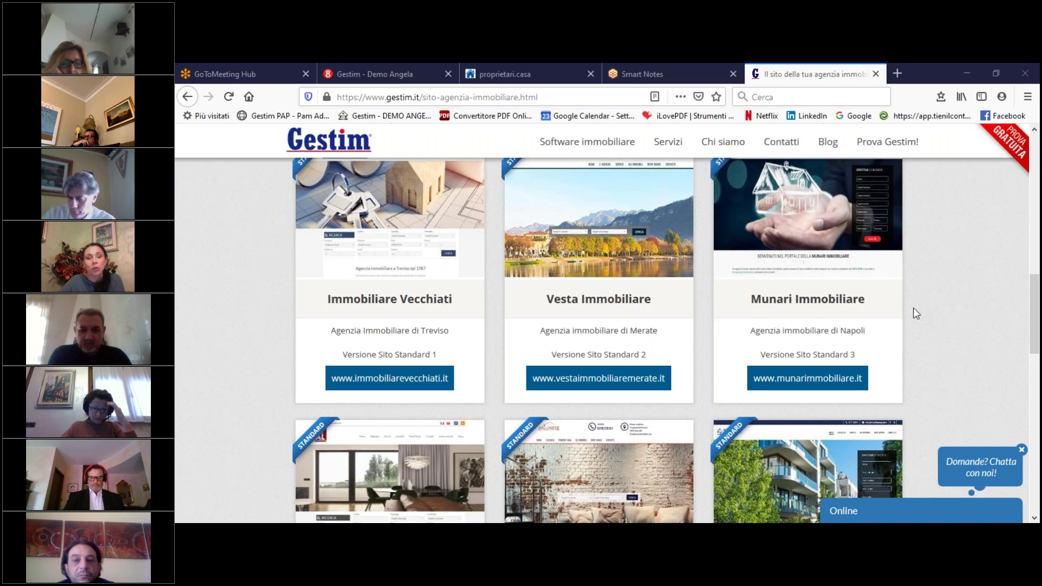
scroll(913, 307, down, 4)
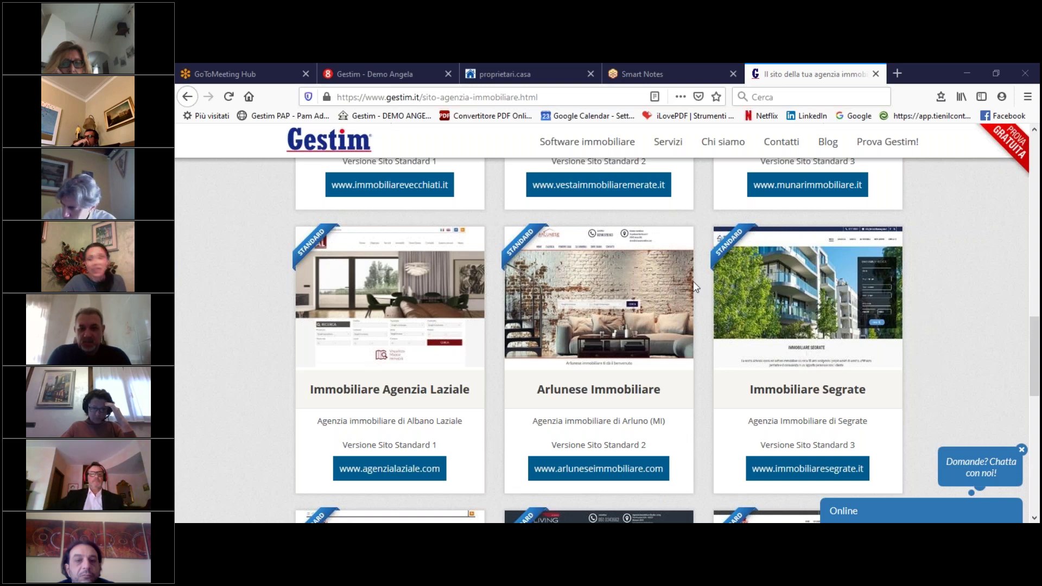
Step: Open the Munari Immobiliare example, Standard version 3, from the website portfolio and look over the upper part of its home page
scroll(695, 286, up, 4)
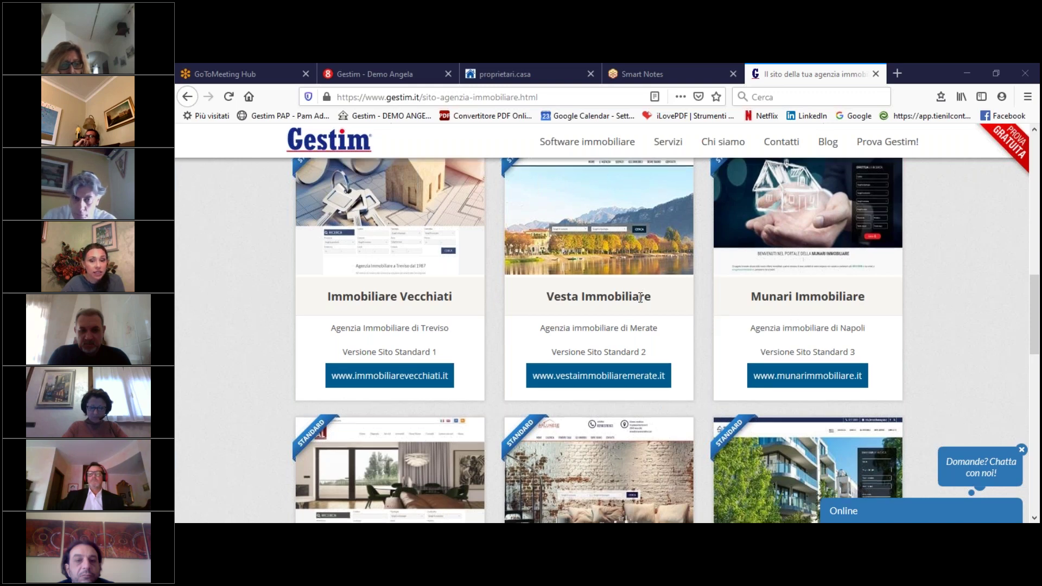
scroll(640, 297, down, 2)
scroll(602, 340, down, 2)
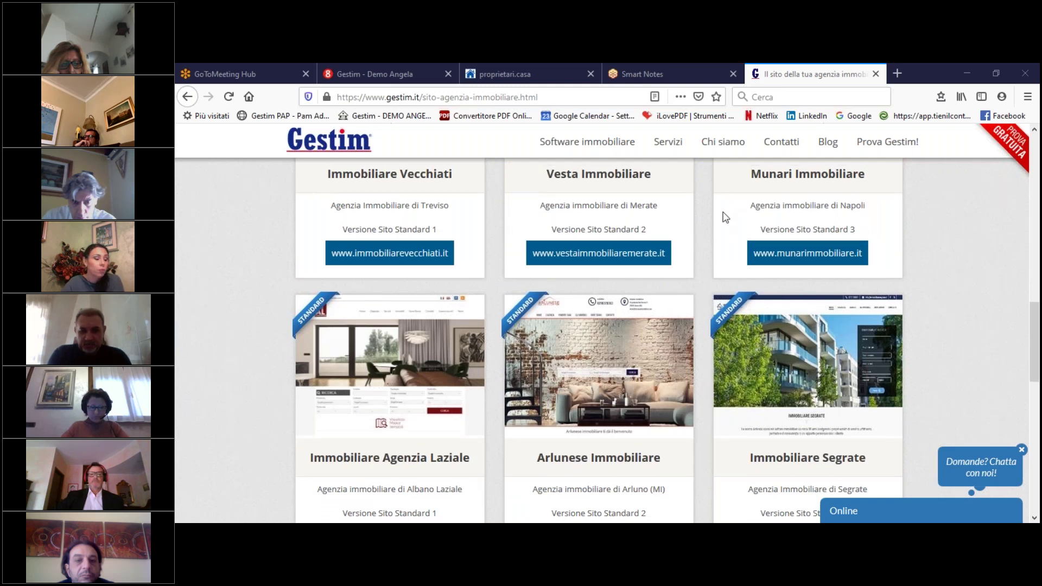
scroll(722, 217, up, 4)
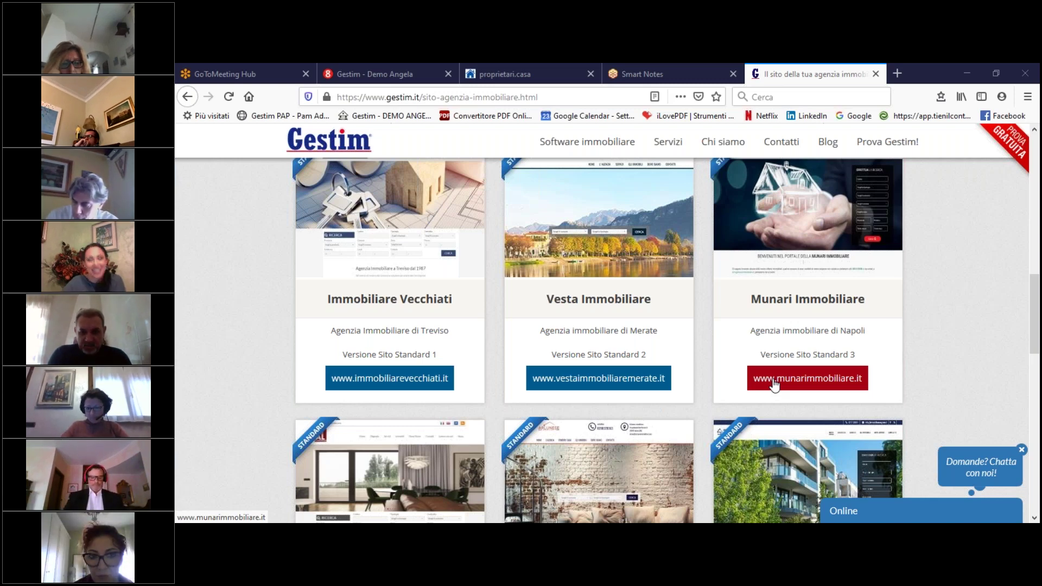
click(773, 383)
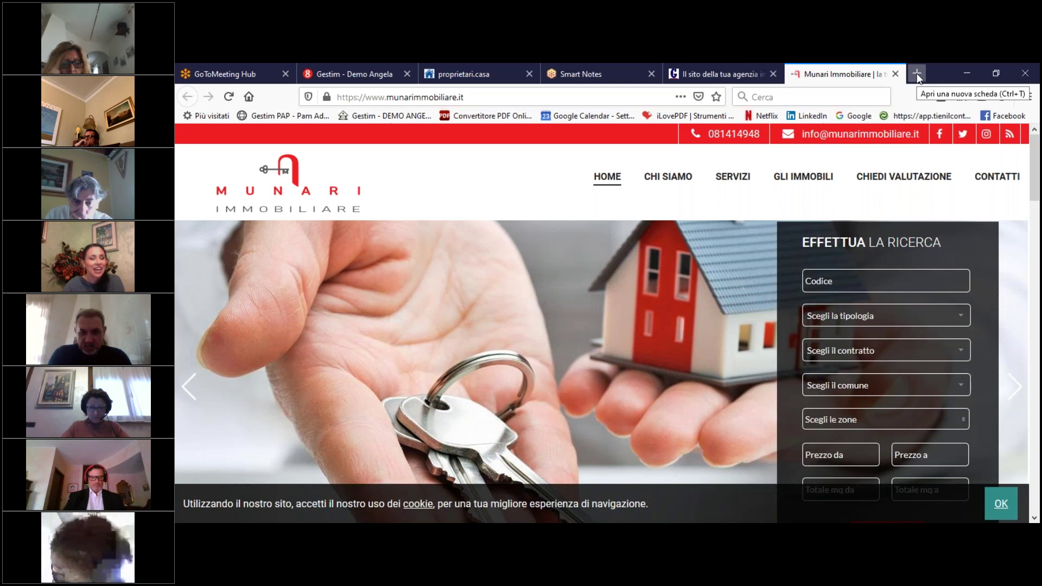
click(917, 73)
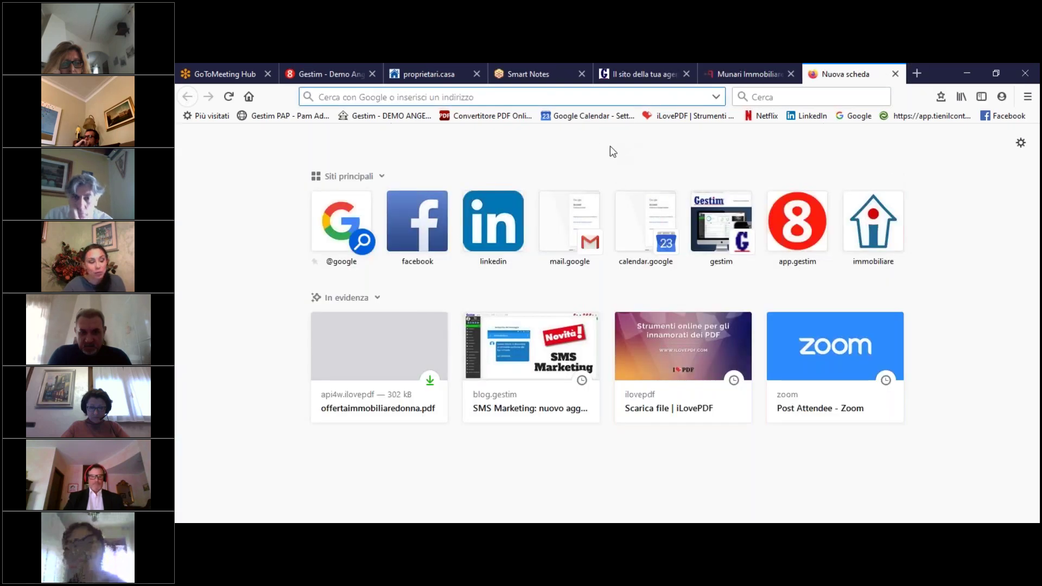
click(753, 82)
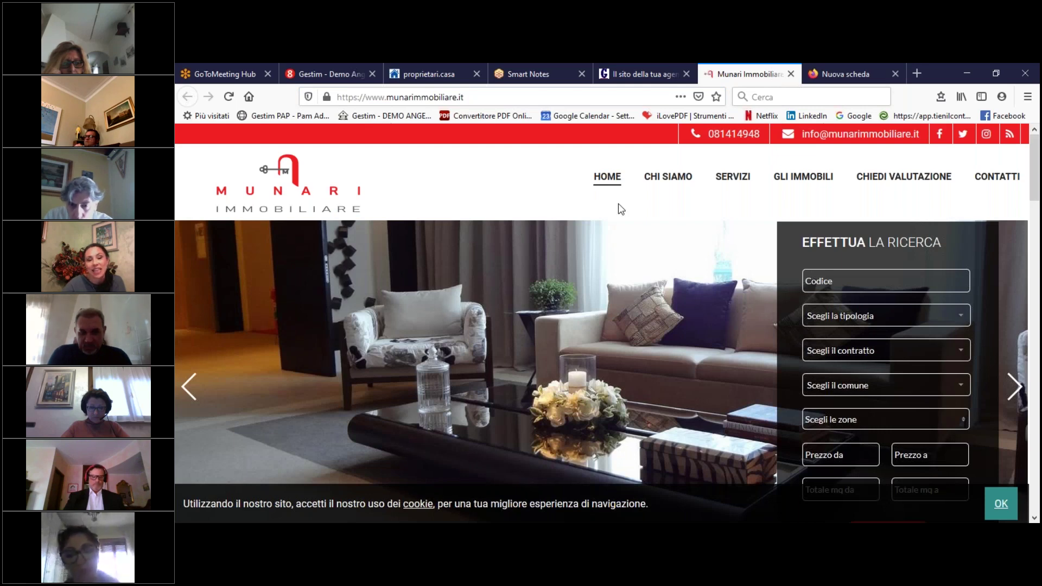
scroll(621, 209, down, 3)
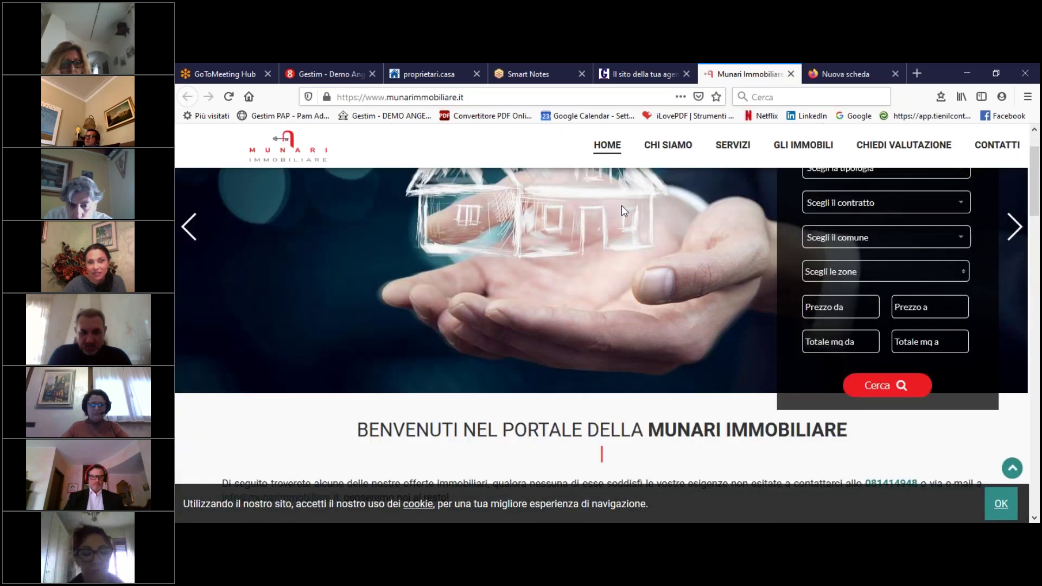
scroll(867, 399, up, 3)
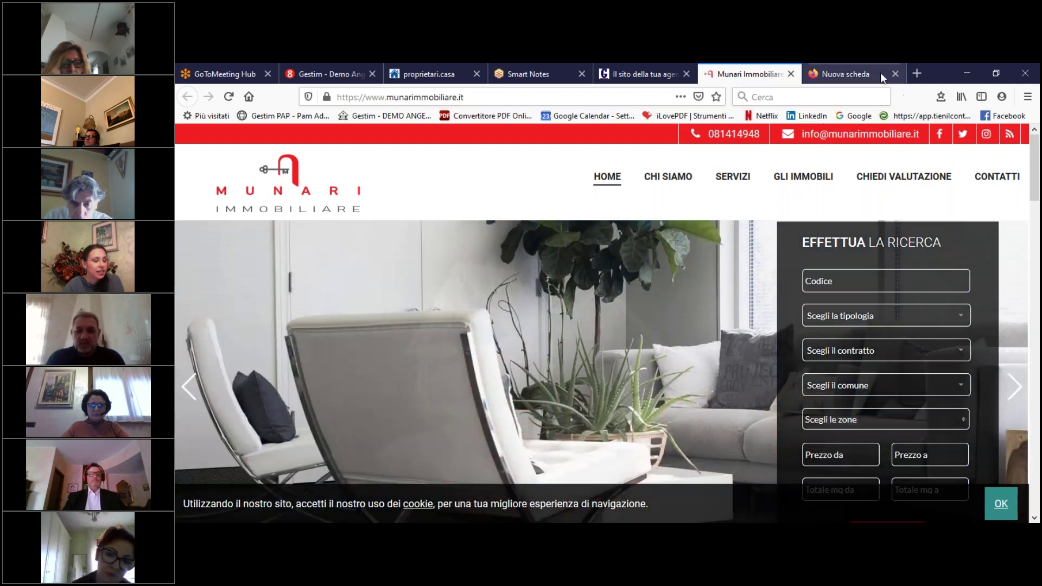
click(880, 73)
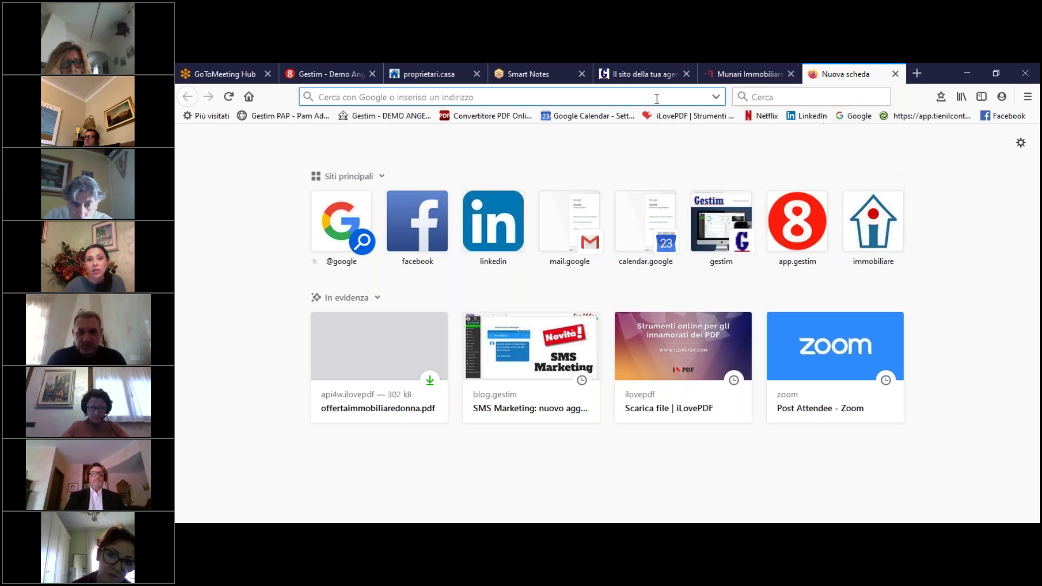
text(www.arenateam.com)
key(Return)
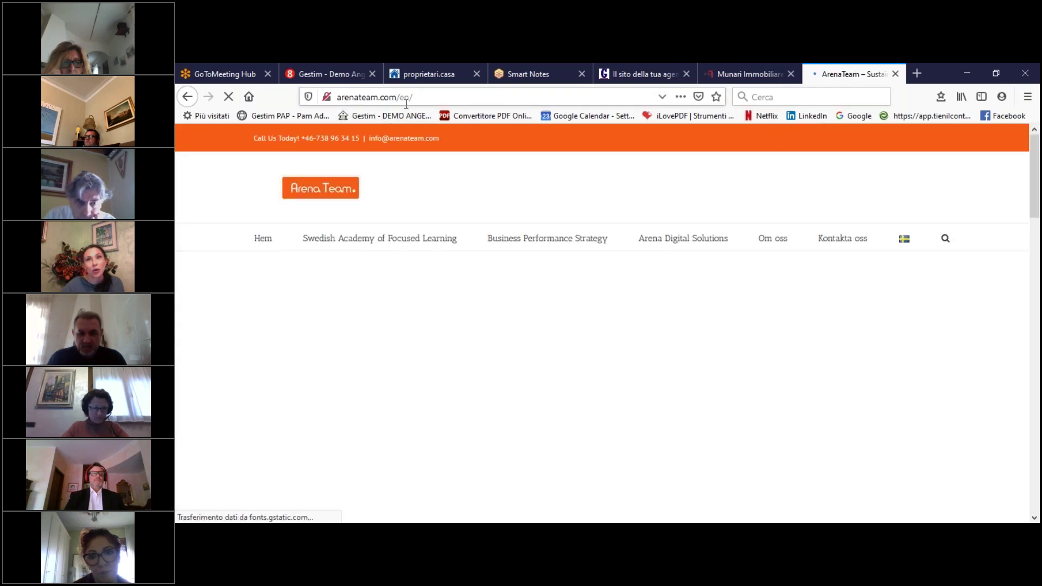
click(441, 101)
key(BackSpace)
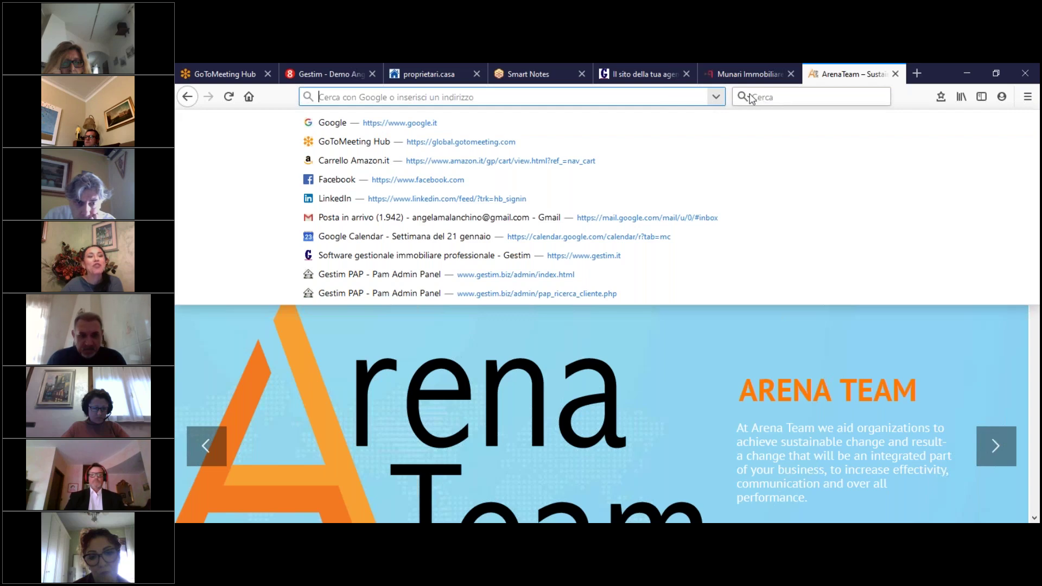
text(www.immobi)
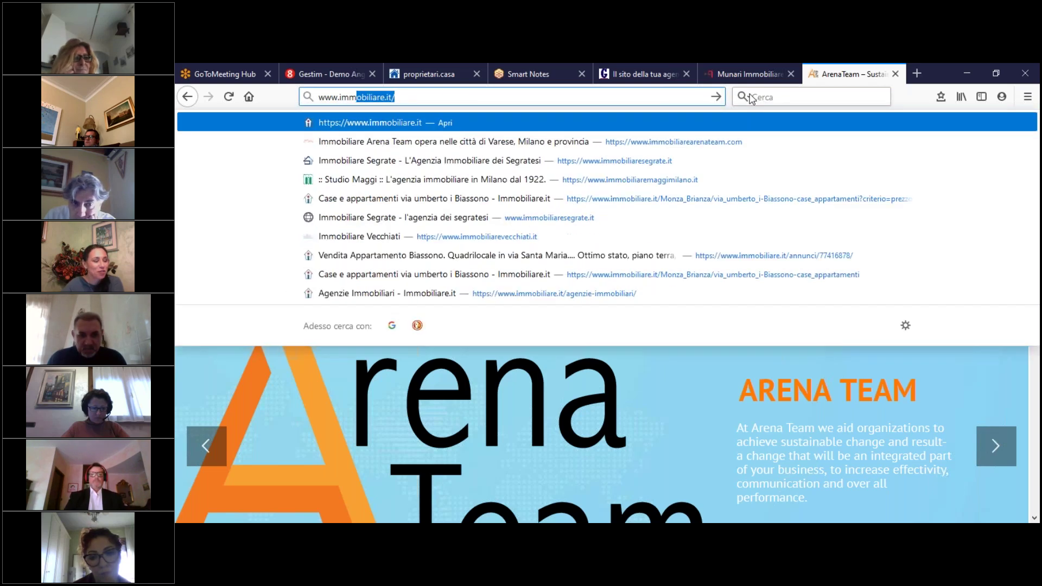
text(liare)
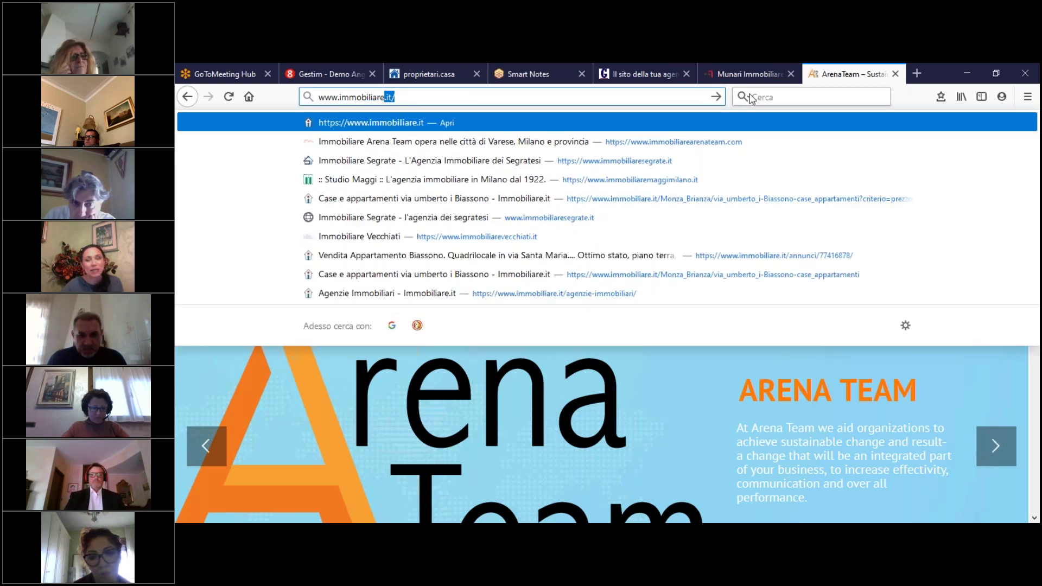
text(arena)
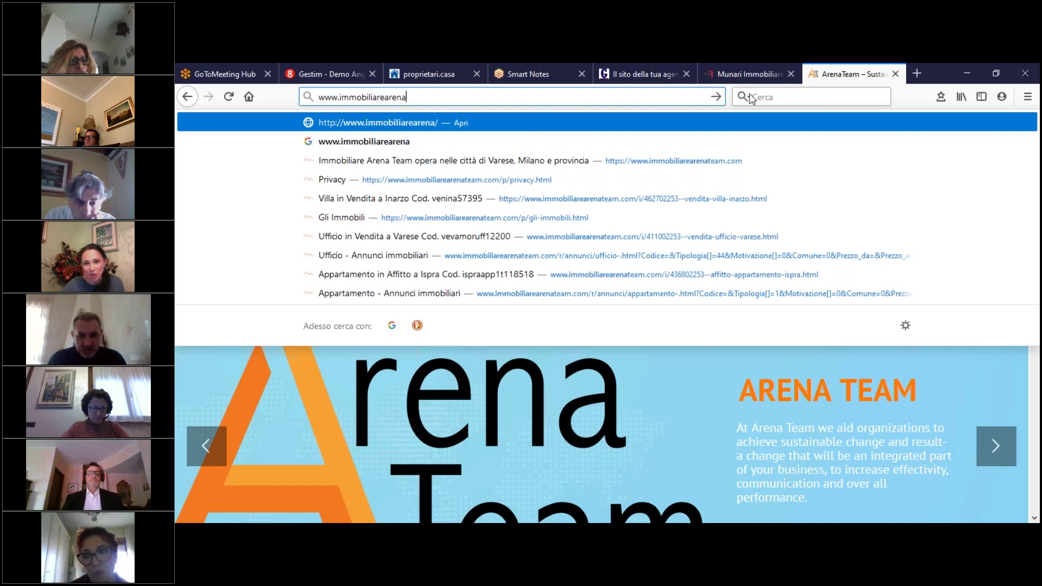
text(team)
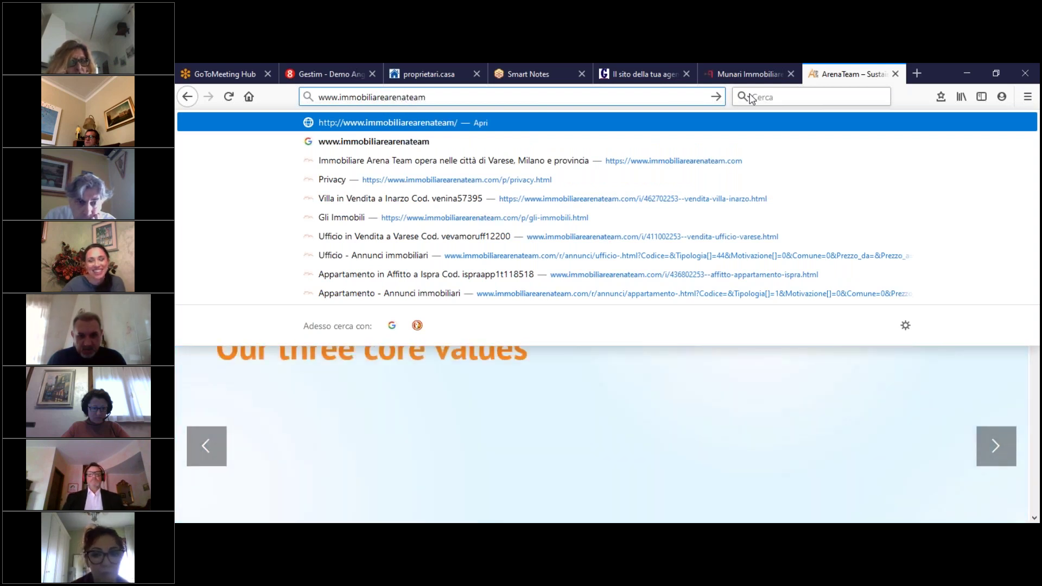
text(.it)
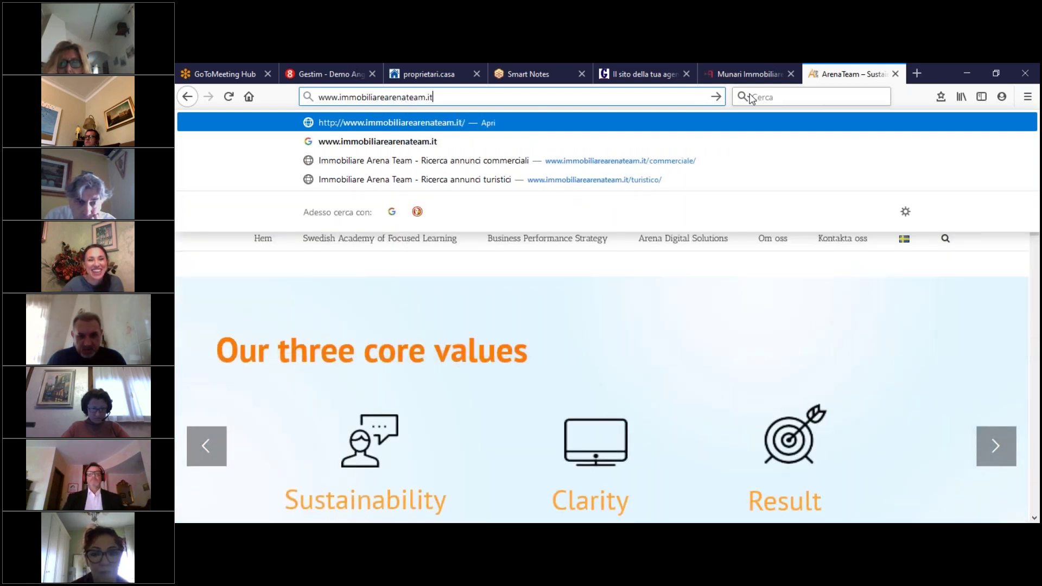
key(Return)
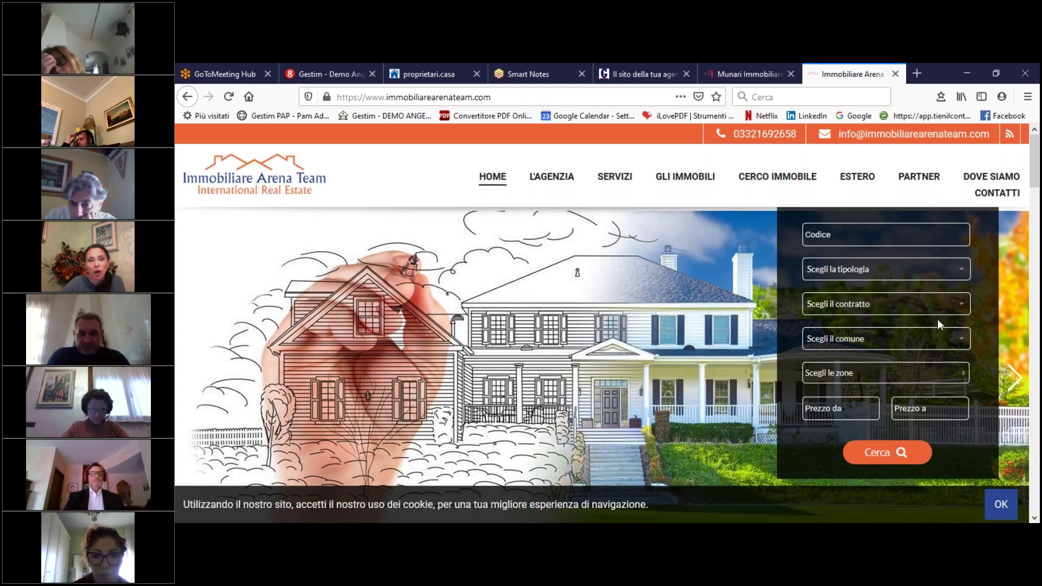
Step: Look through the Immobiliare Arena Team home page, from the agency presentation down to the property listings
scroll(937, 321, down, 5)
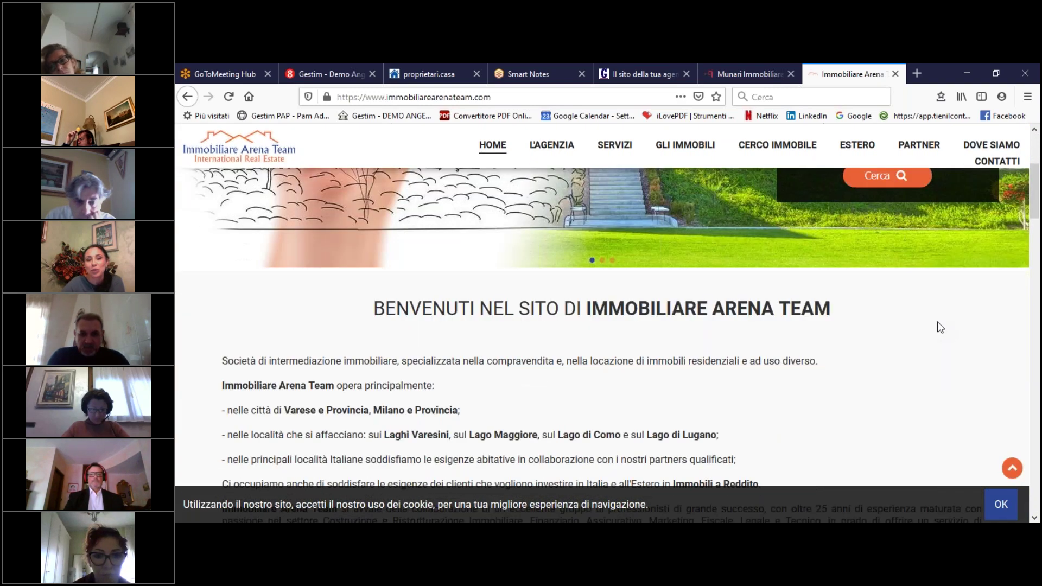
scroll(940, 328, down, 4)
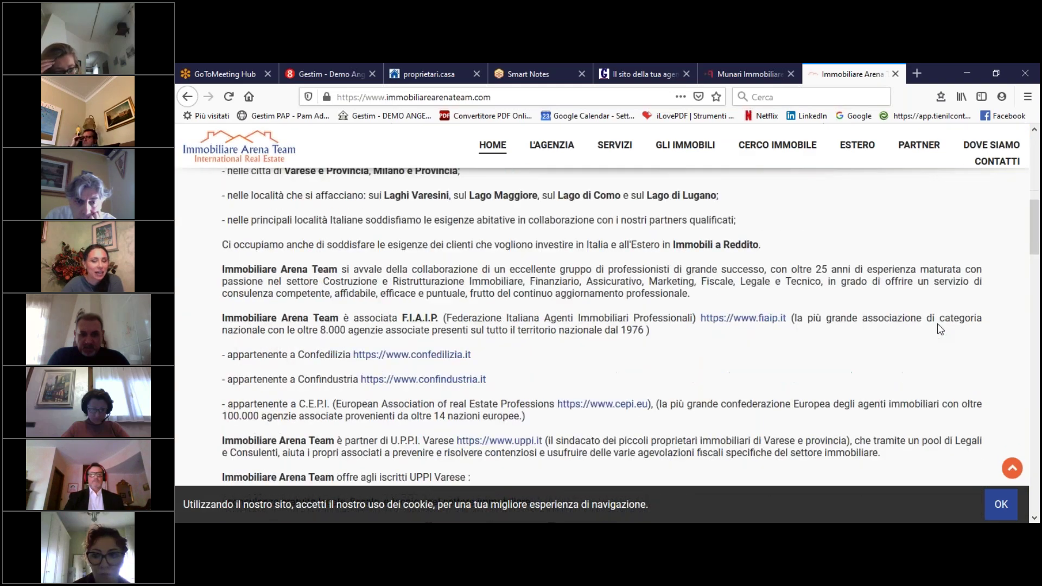
scroll(949, 344, up, 1)
scroll(924, 340, down, 12)
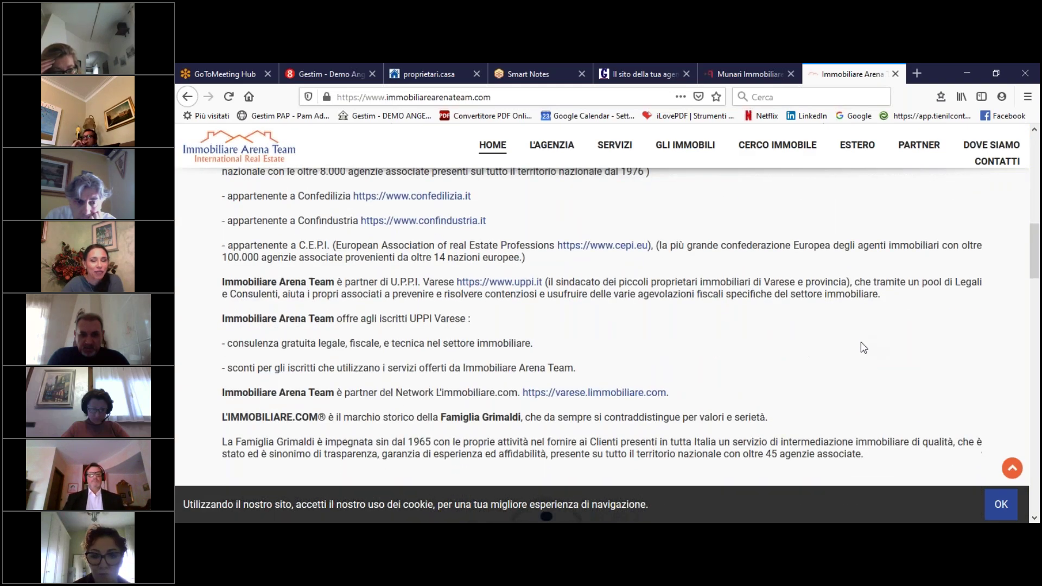
scroll(862, 331, down, 6)
scroll(860, 324, down, 2)
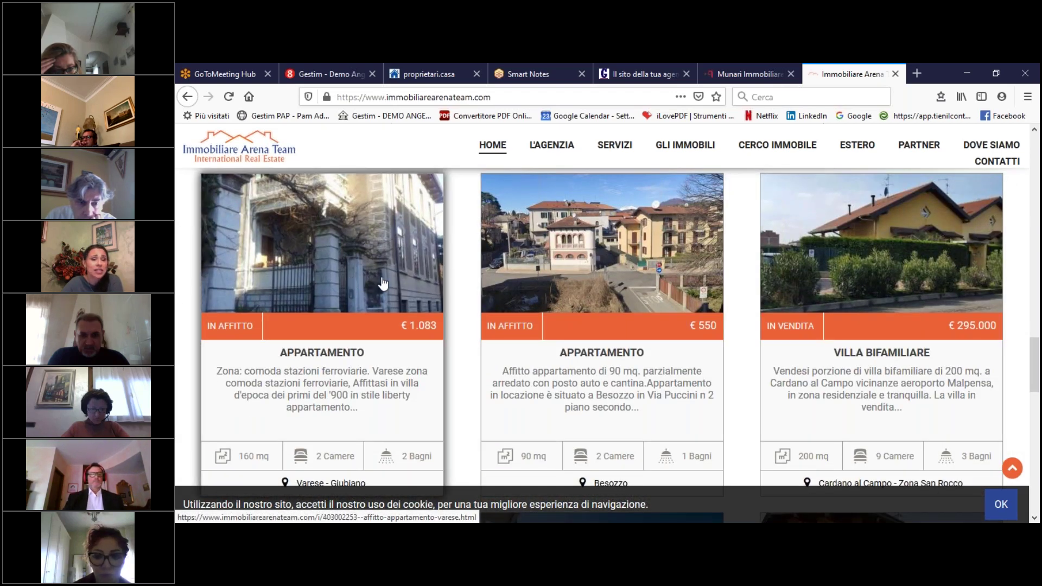
Step: Open the listing for the villa bifamiliare for sale in Cardano al Campo and browse its first photos
click(886, 295)
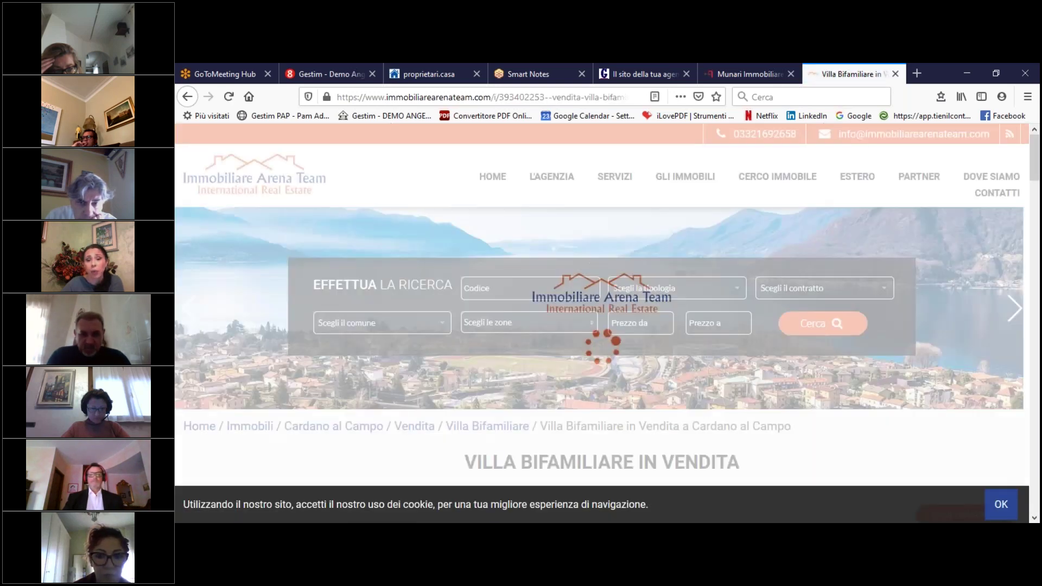
scroll(852, 269, down, 7)
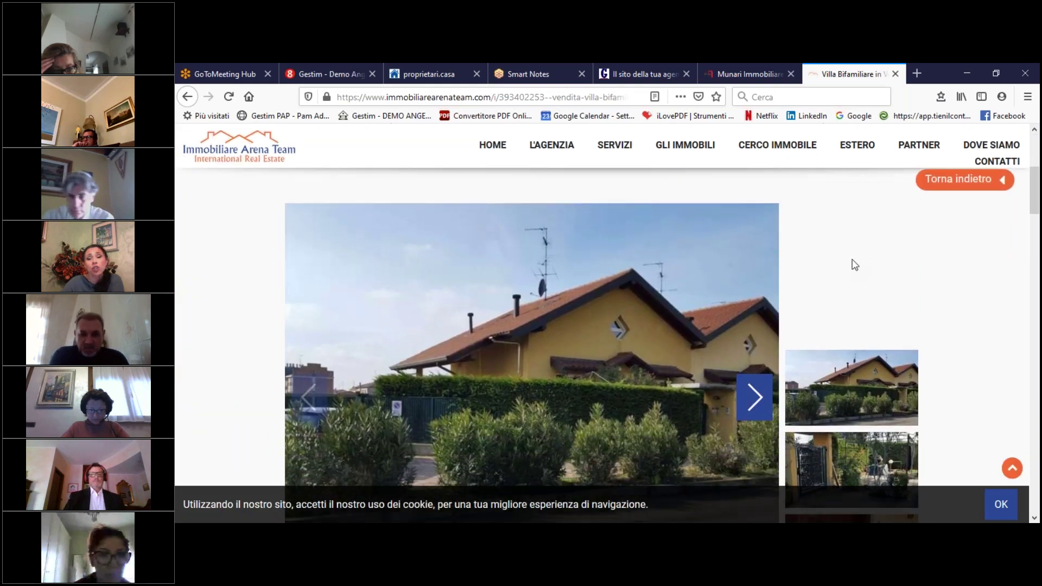
scroll(854, 251, down, 2)
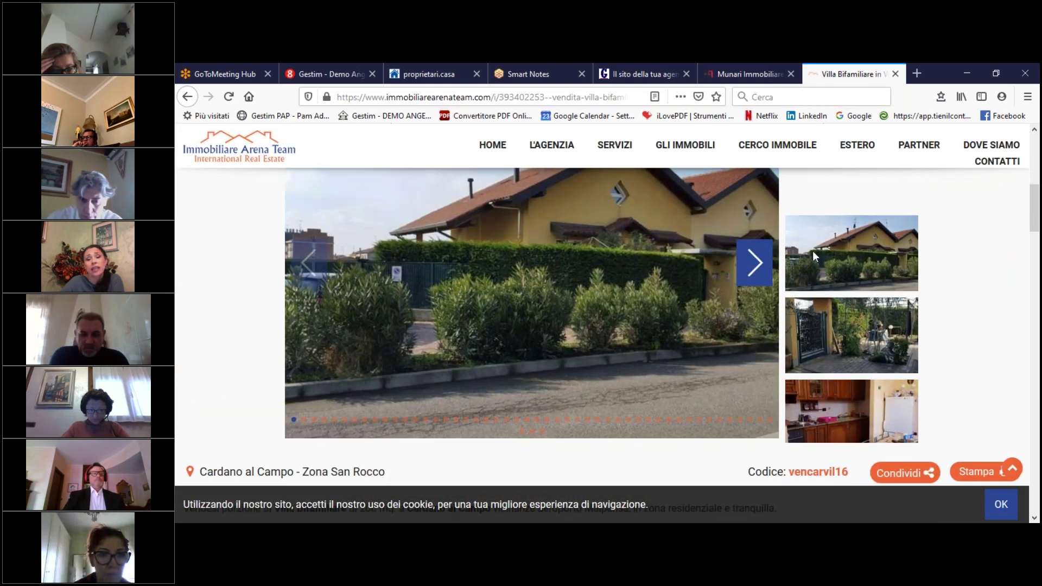
click(754, 263)
click(754, 263)
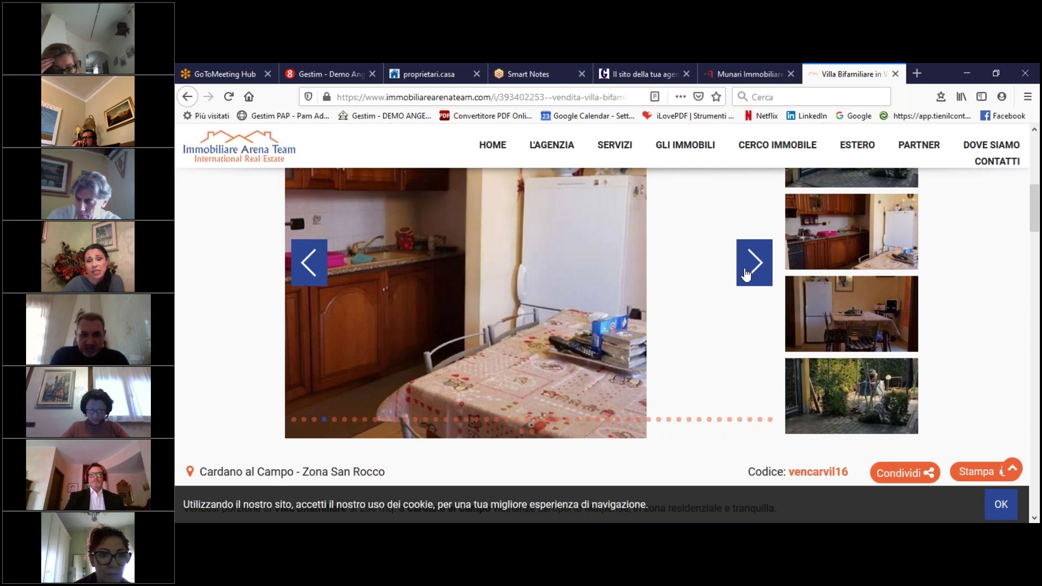
click(753, 263)
Step: Examine the villa listing's description, features, nearby services, location map and contact form, and return to its photo gallery
scroll(743, 271, down, 4)
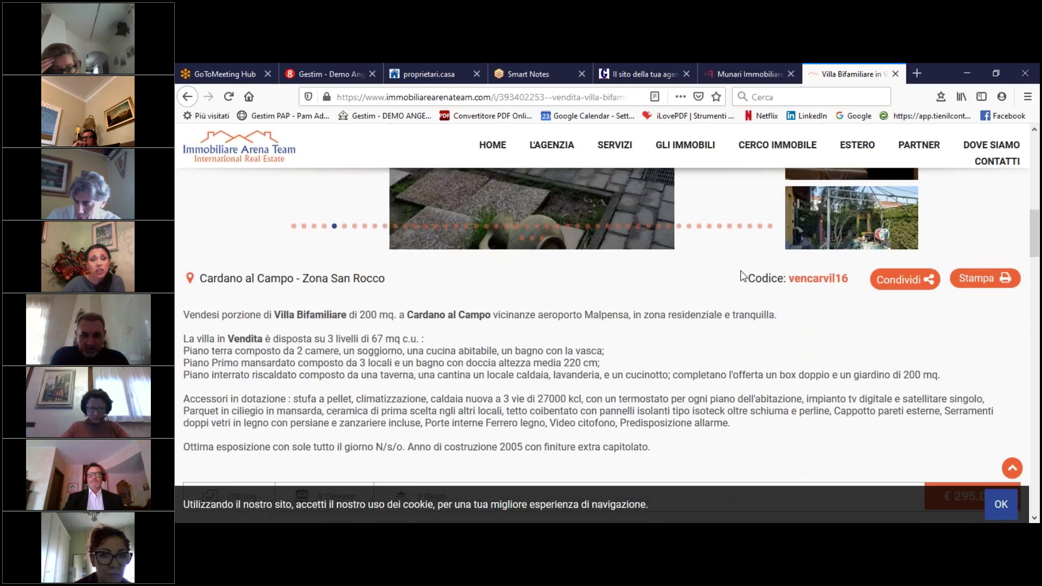
scroll(743, 274, down, 8)
scroll(744, 274, down, 5)
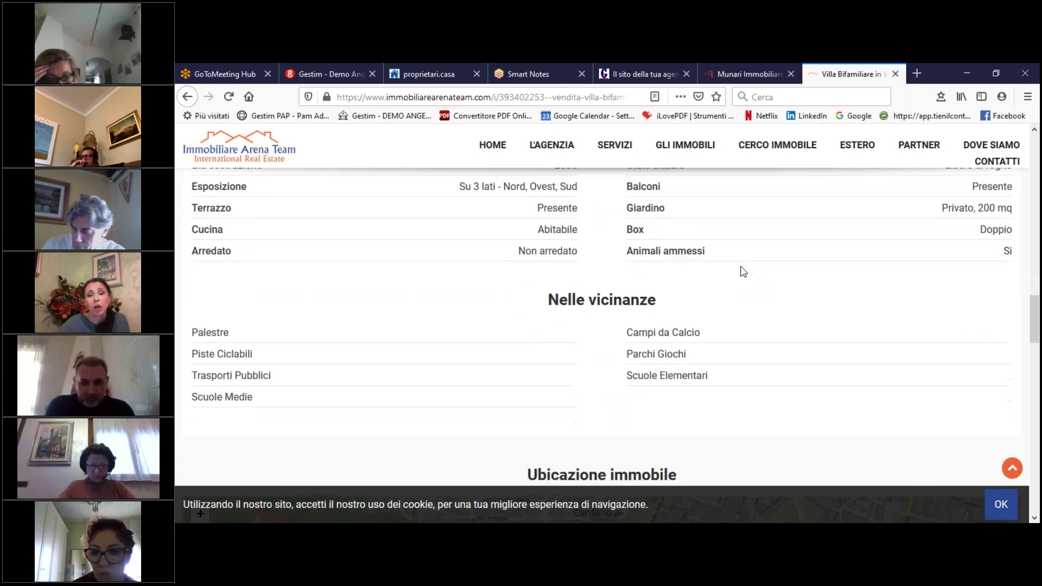
scroll(743, 271, down, 9)
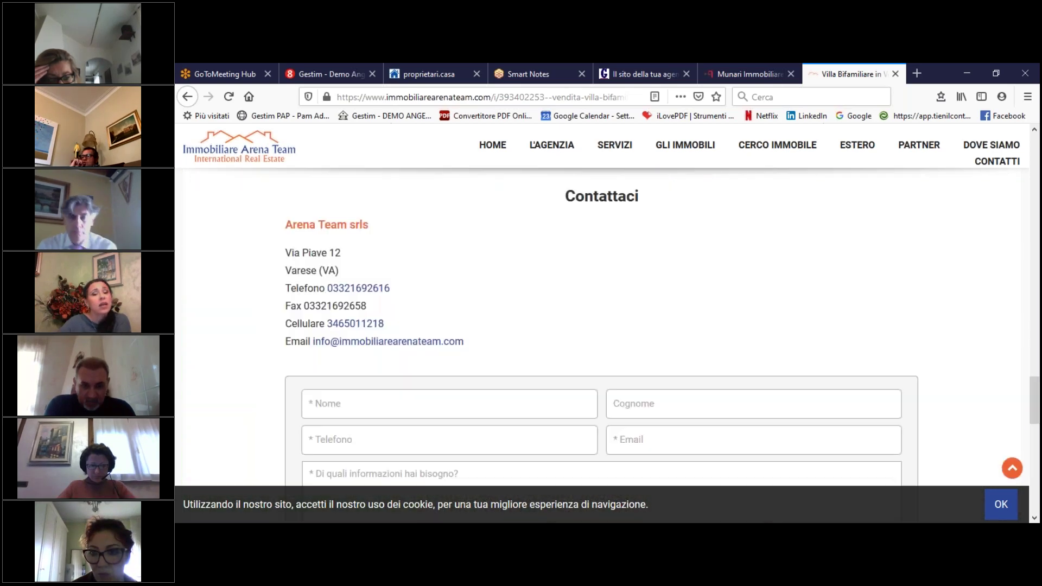
scroll(734, 256, up, 11)
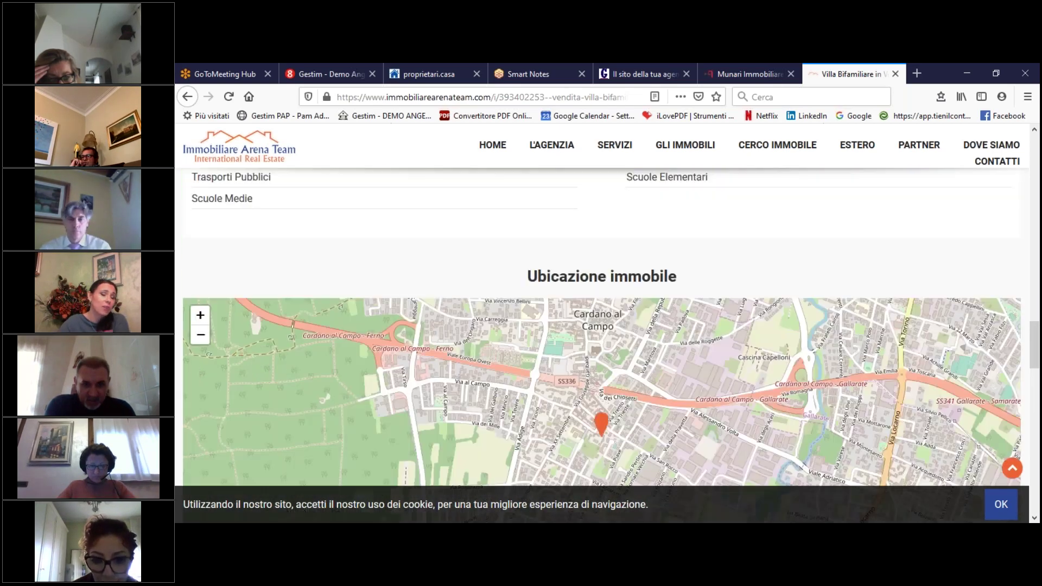
scroll(734, 256, up, 9)
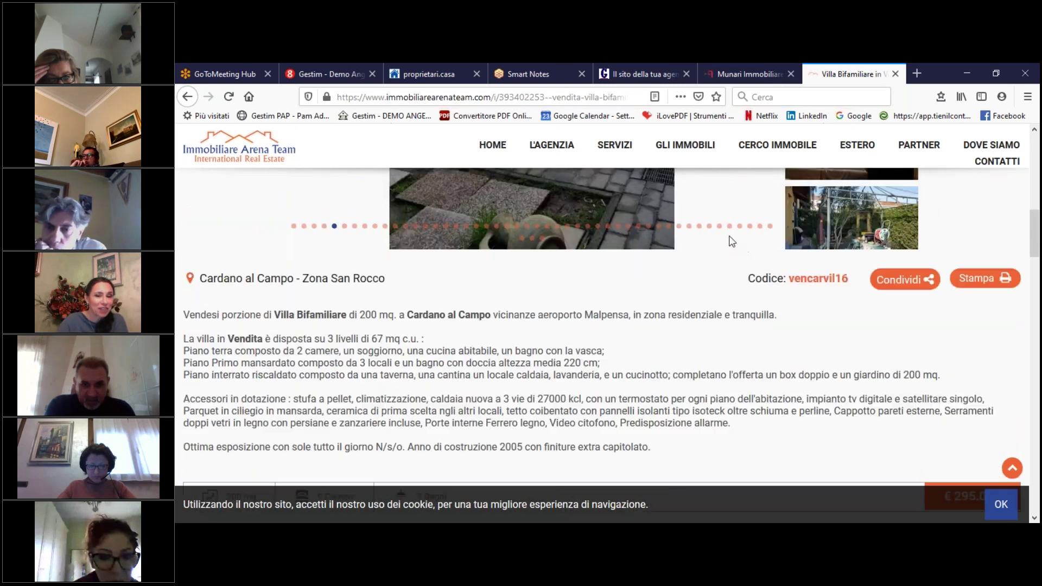
scroll(730, 241, up, 5)
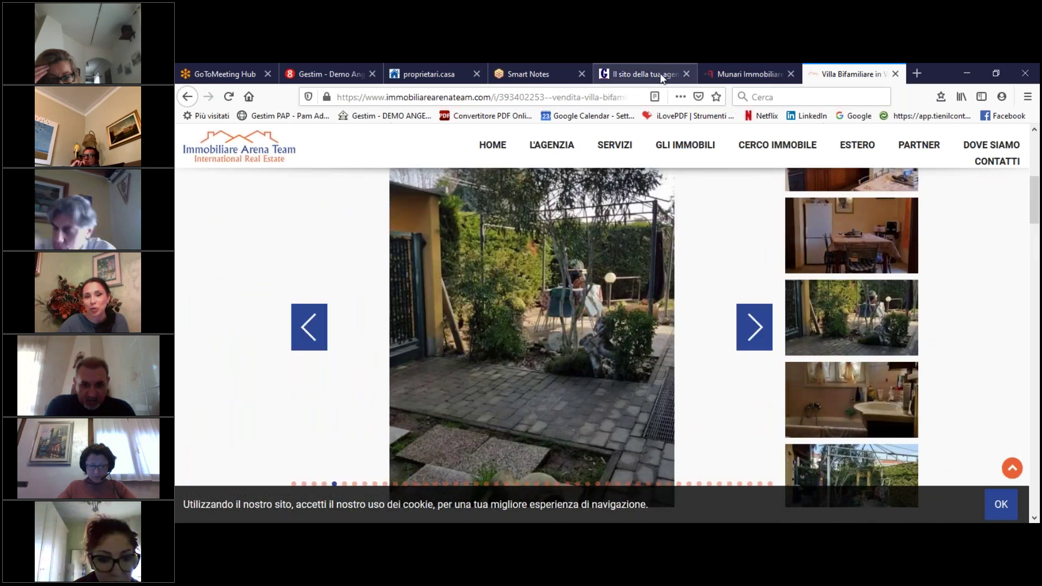
Step: Return to the Gestim website portfolio and open the Arlunese Immobiliare example, Standard version 2
click(662, 79)
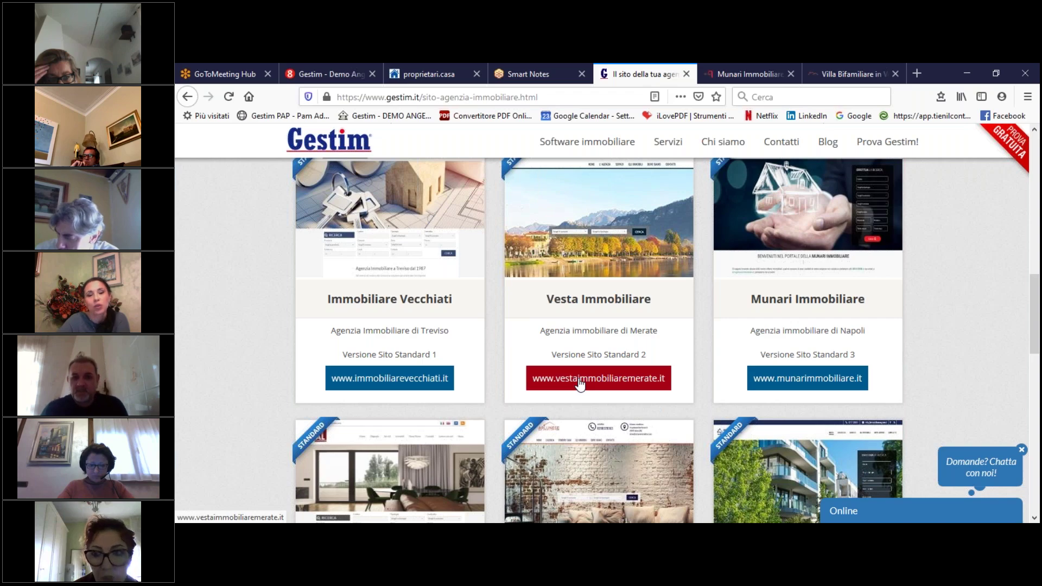
scroll(596, 396, down, 3)
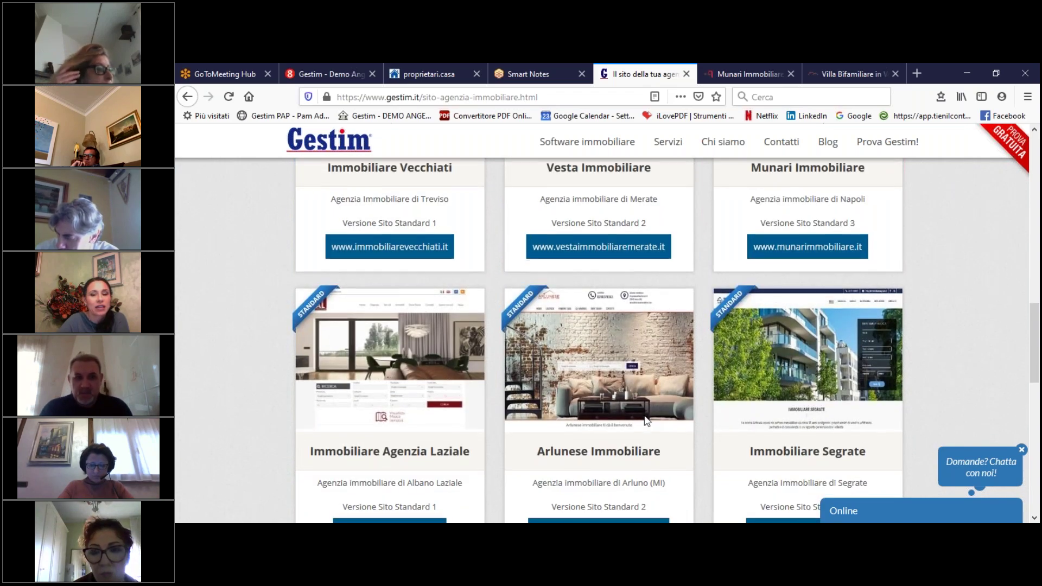
scroll(646, 420, down, 1)
scroll(604, 381, down, 3)
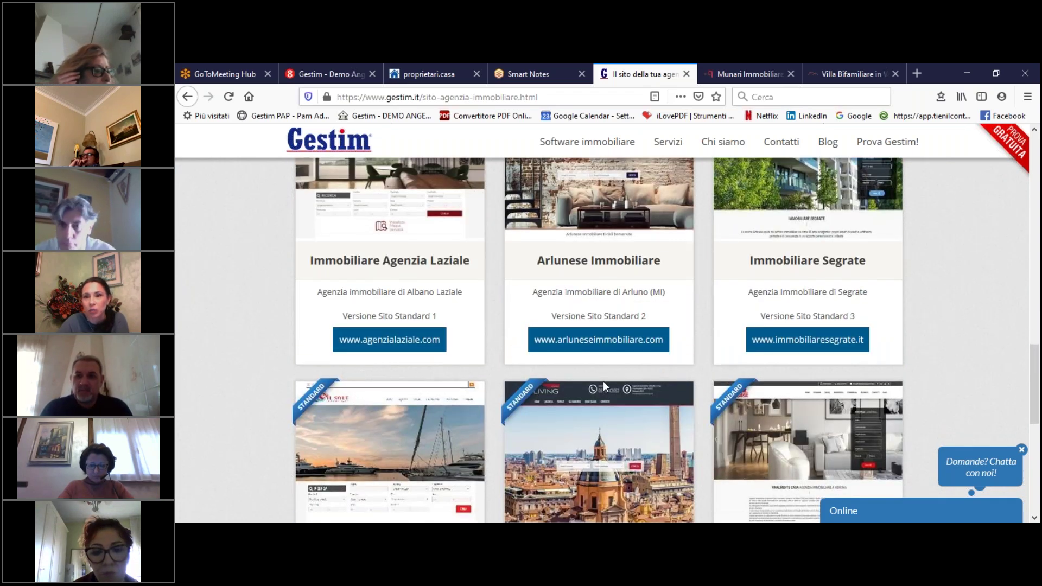
scroll(603, 381, down, 2)
click(627, 279)
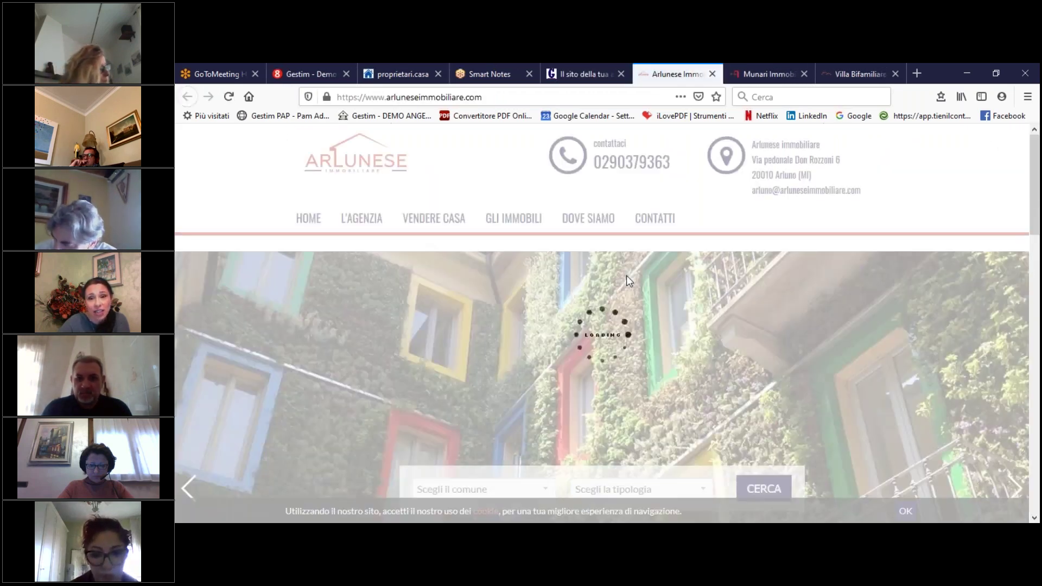
Step: Look through the Arlunese Immobiliare home page, from the welcome text to the featured properties, and return to its header
scroll(652, 272, down, 2)
scroll(654, 274, down, 5)
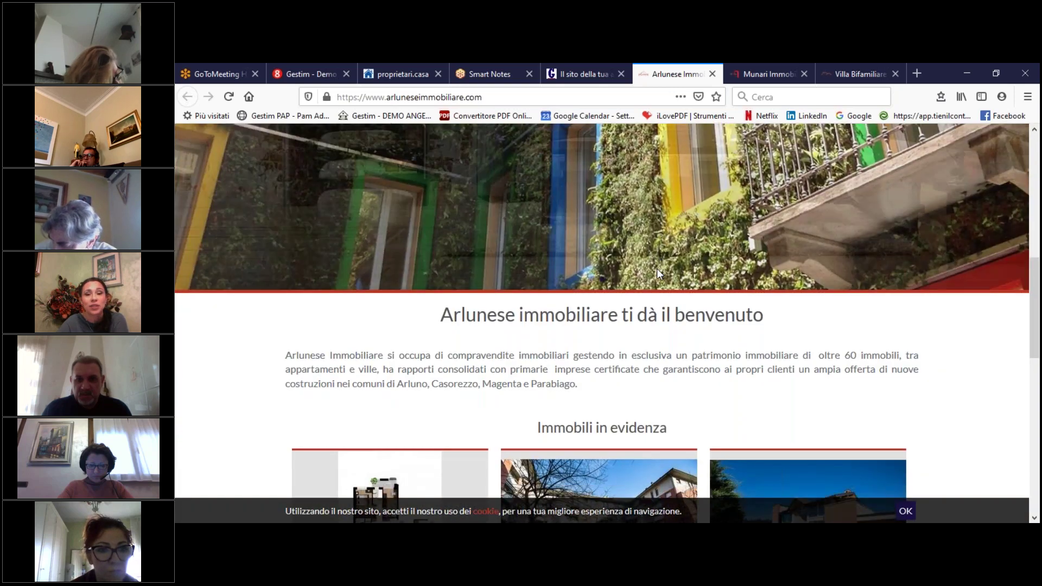
scroll(657, 268, down, 5)
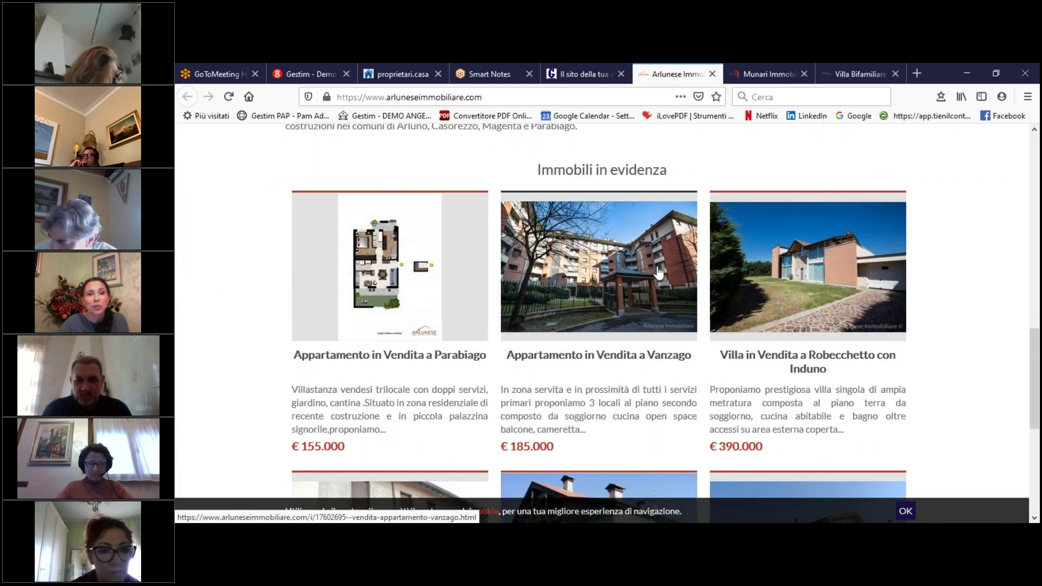
scroll(657, 273, down, 3)
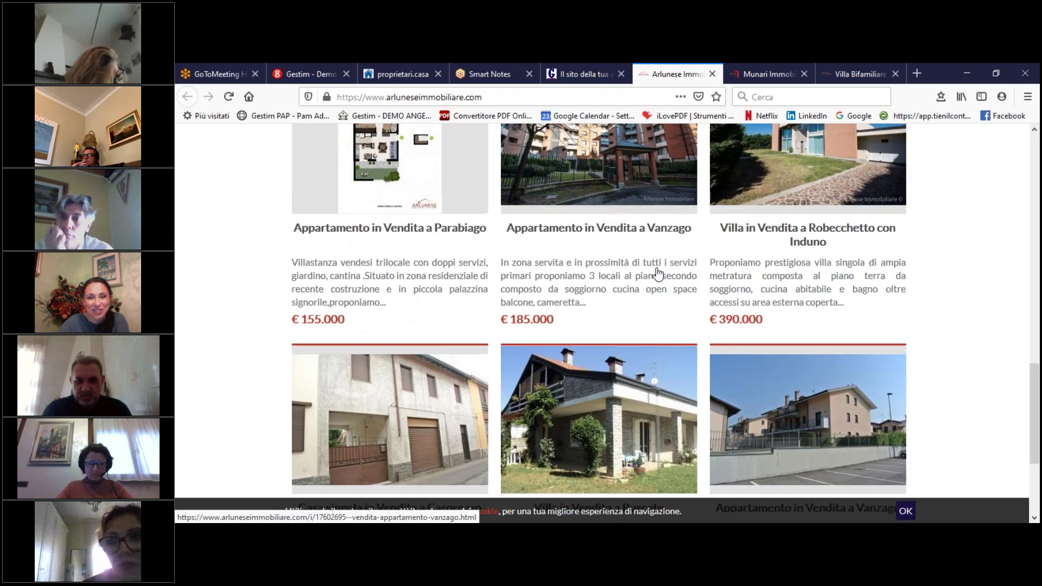
scroll(657, 274, up, 7)
scroll(602, 323, up, 8)
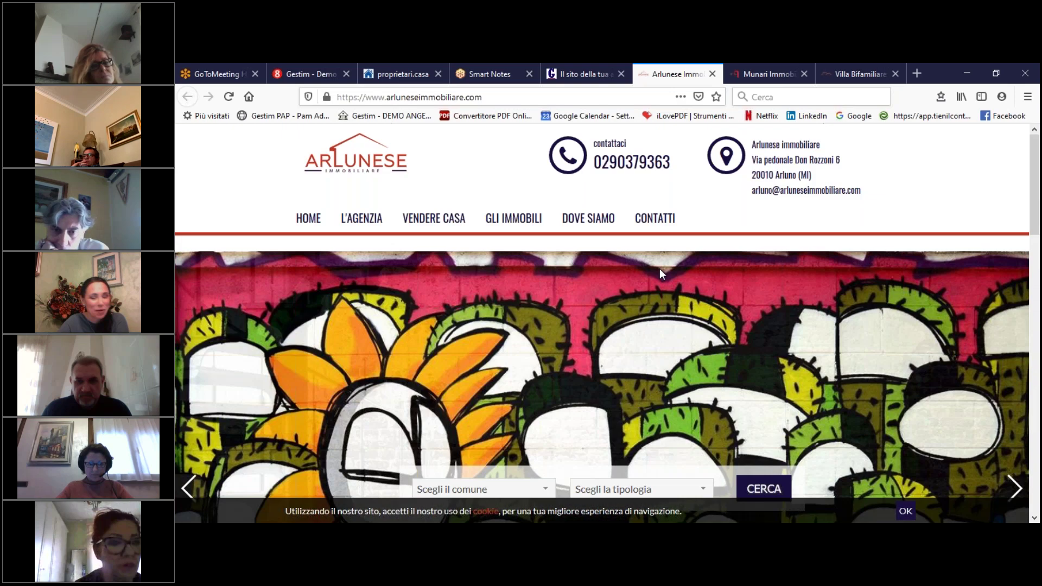
Step: Close the villa bifamiliare listing and the Munari Immobiliare site, leaving the Arlunese Immobiliare site in view
click(747, 78)
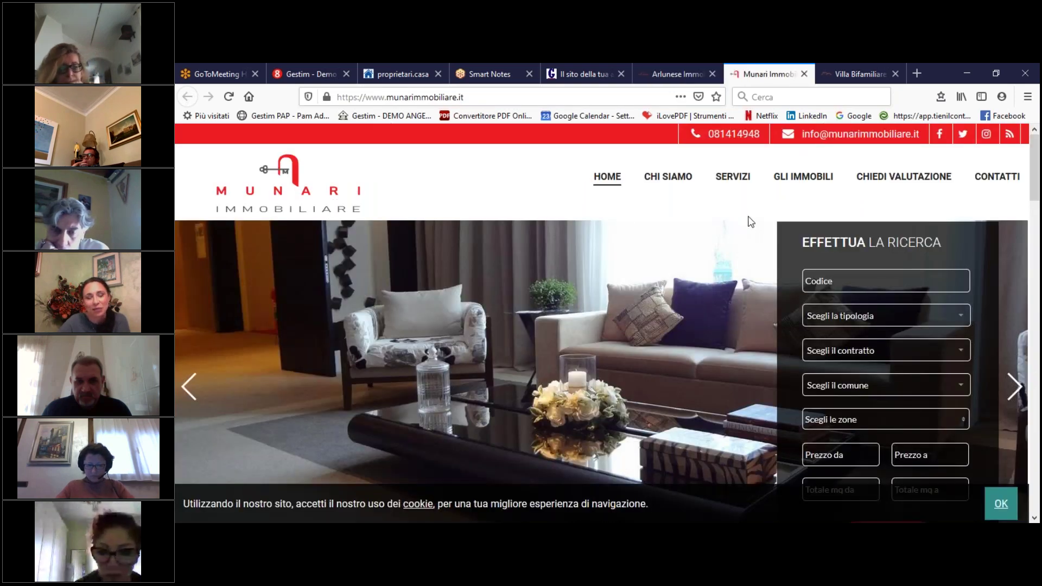
click(853, 76)
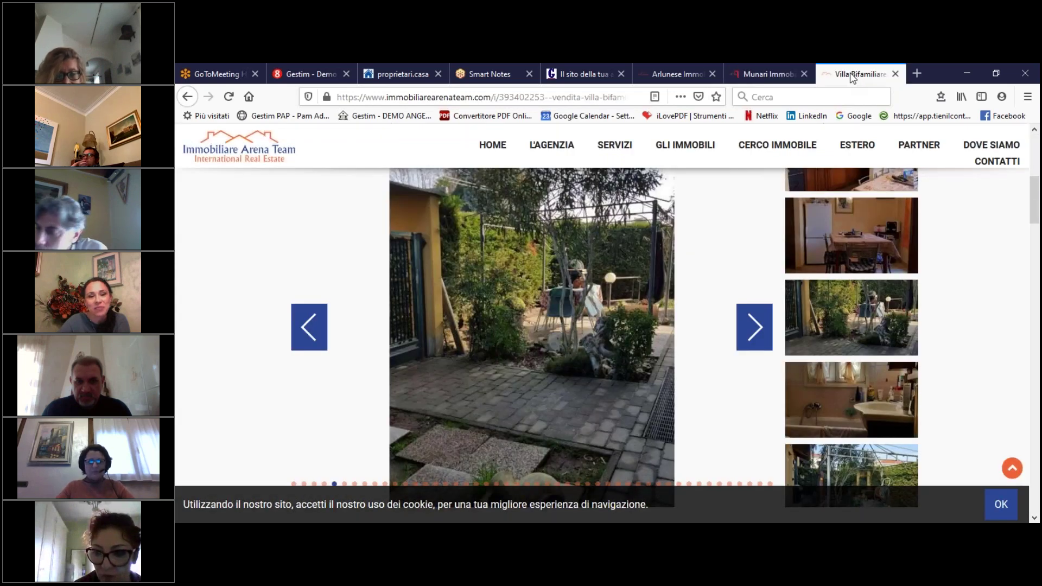
click(895, 74)
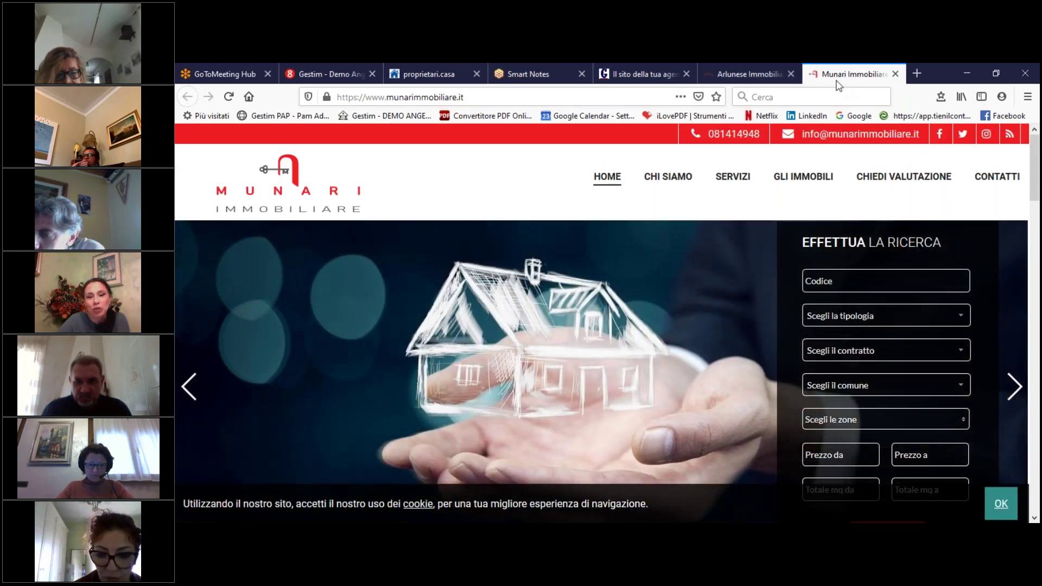
click(896, 74)
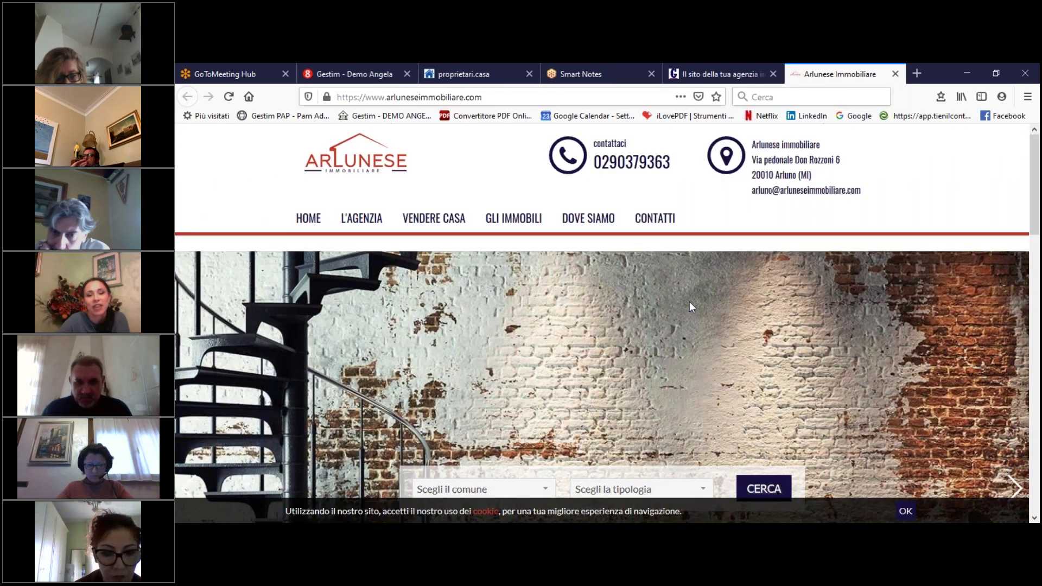
Step: Review the Immobili in evidenza section of the Arlunese Immobiliare home page once more
scroll(689, 301, down, 5)
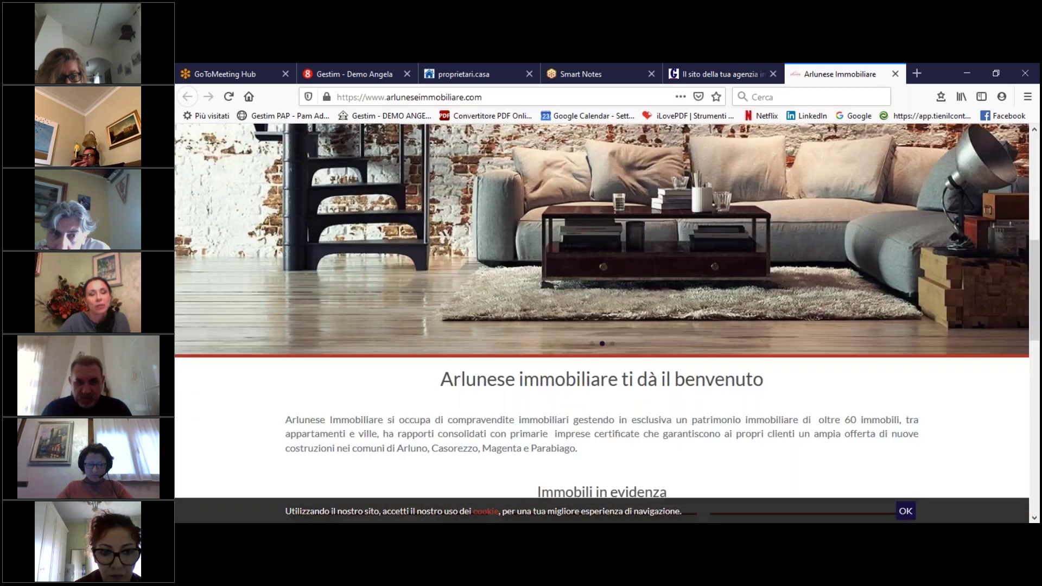
scroll(689, 301, down, 5)
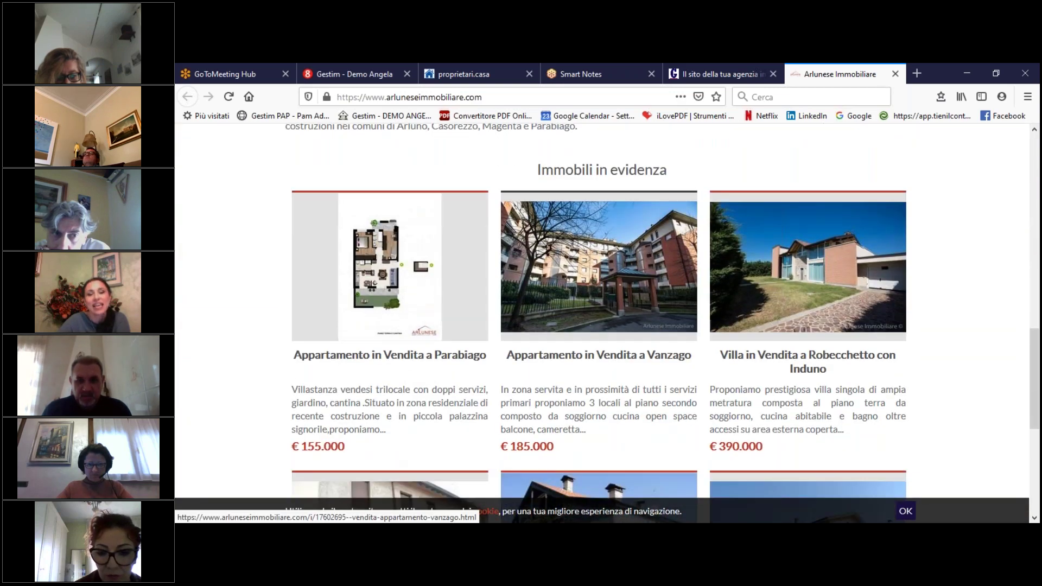
scroll(691, 308, down, 2)
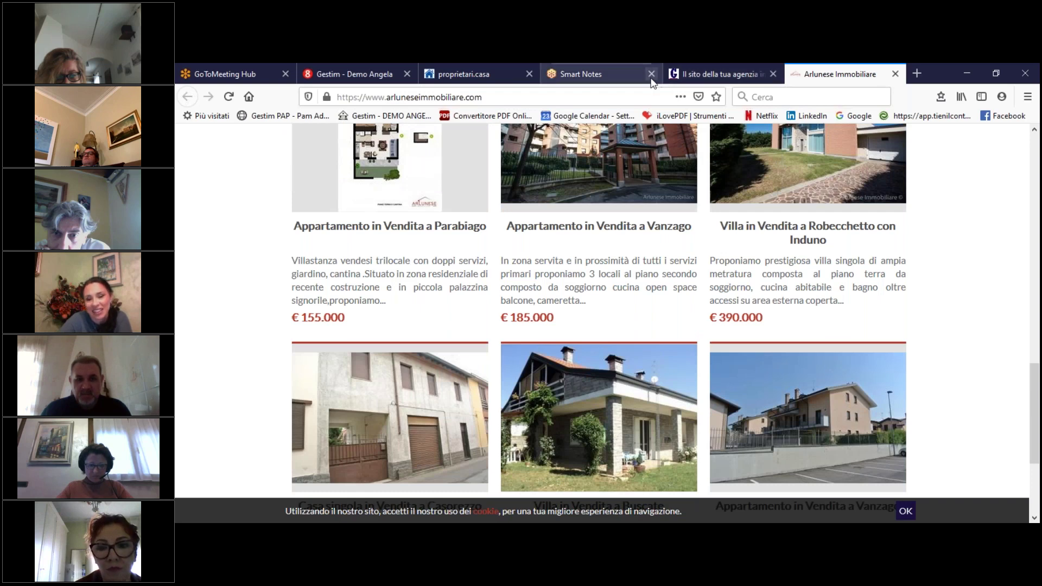
Step: Return to the Gestim website portfolio and look over the remaining Standard site examples down to the page footer
click(708, 76)
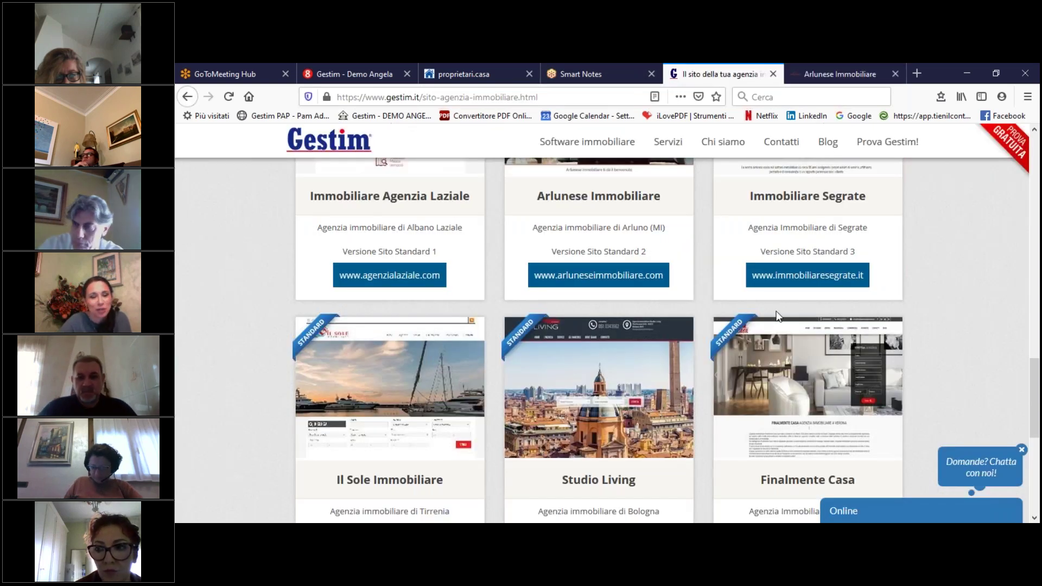
scroll(785, 288, up, 1)
scroll(785, 266, up, 1)
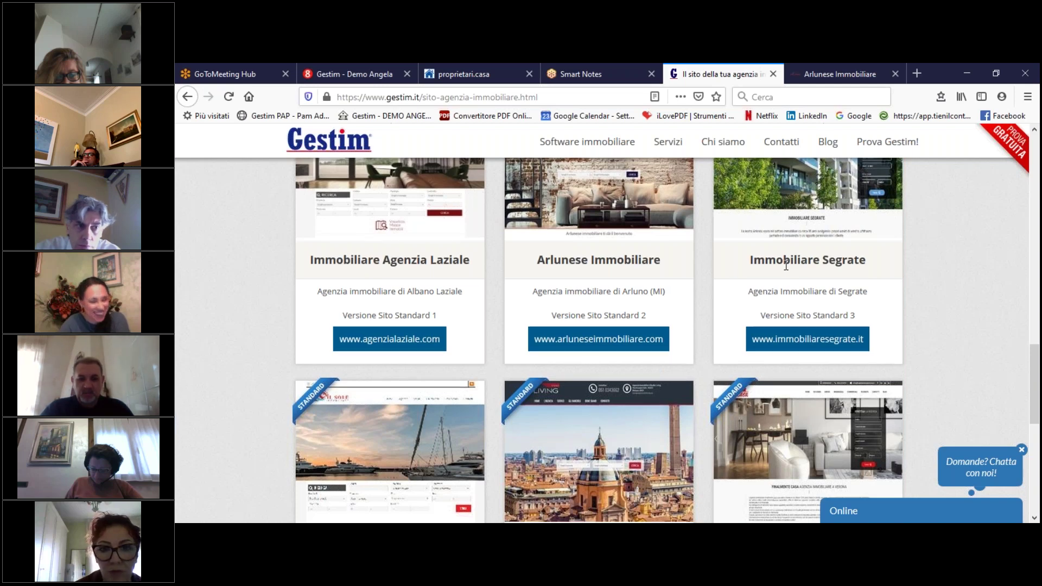
scroll(785, 265, down, 1)
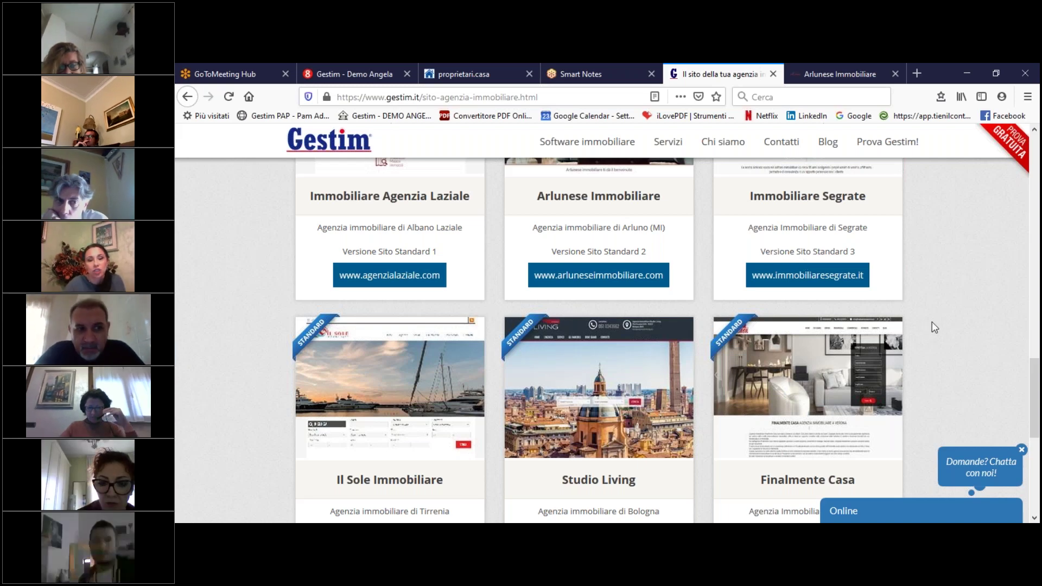
scroll(932, 324, down, 3)
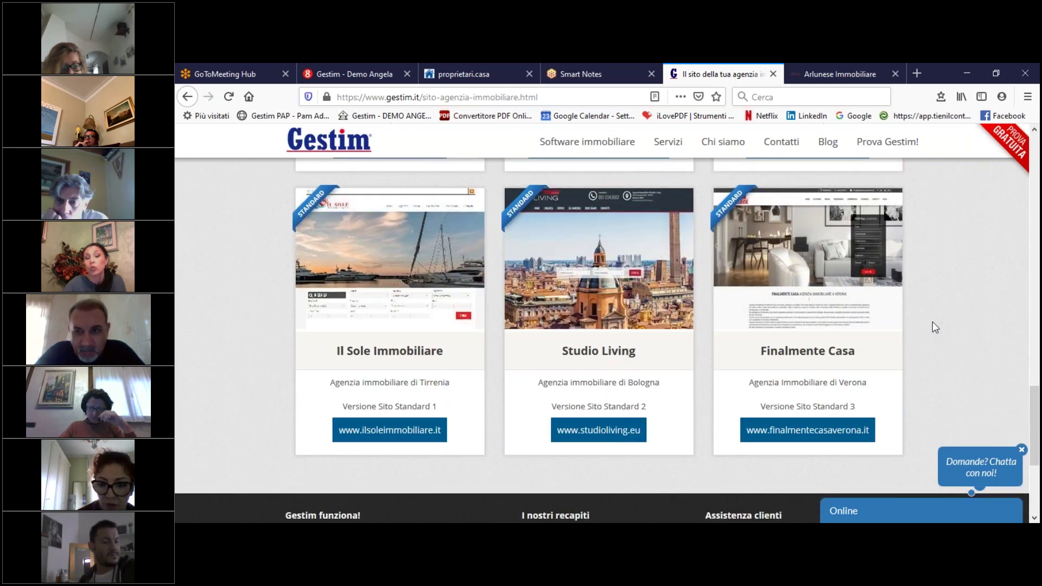
scroll(933, 326, down, 1)
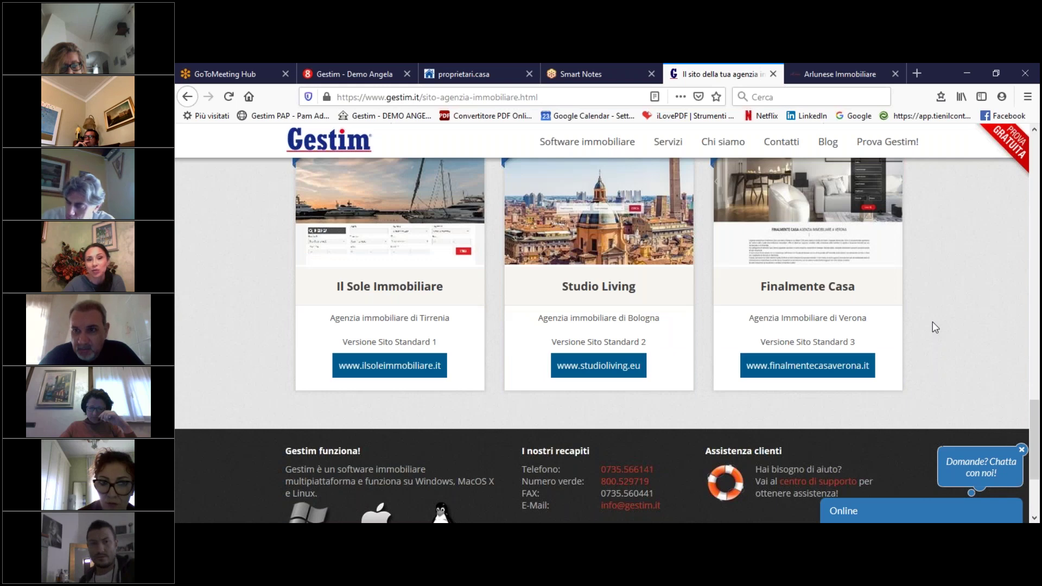
scroll(932, 321, down, 1)
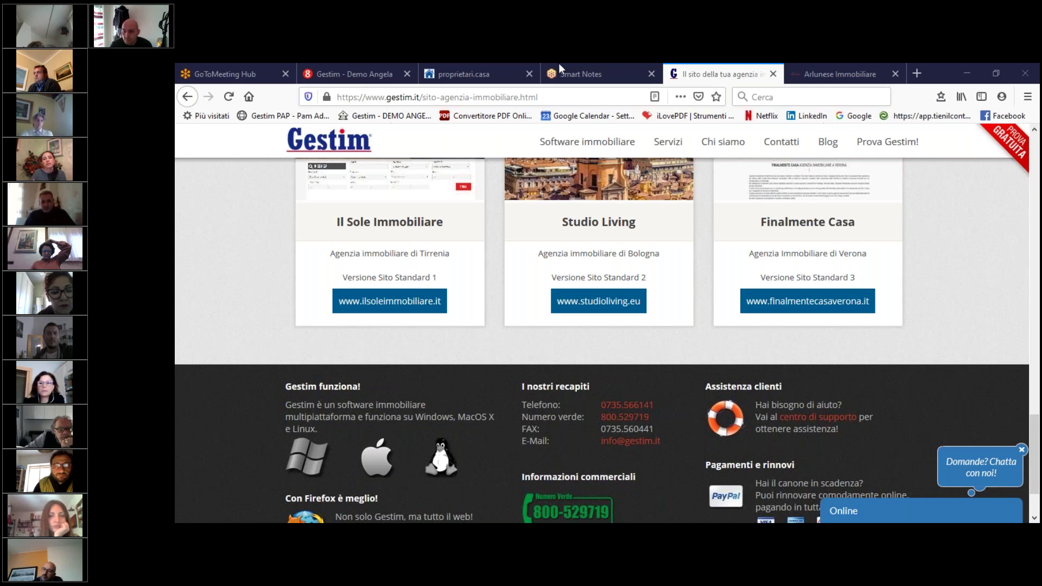
Step: In the Gestim management system, find property 6, open its record and review its summary down to the linked services
click(348, 72)
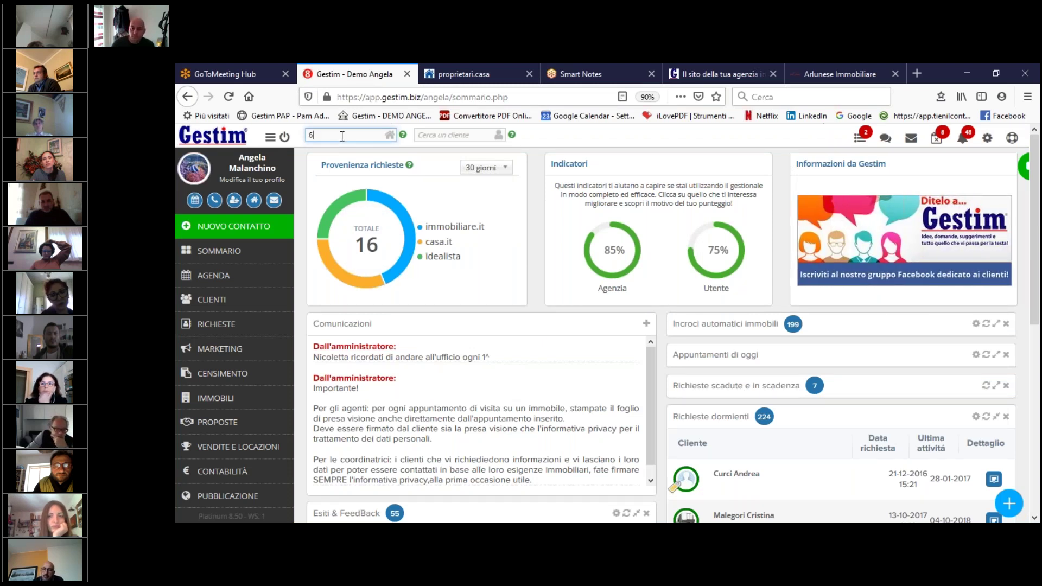
key(Return)
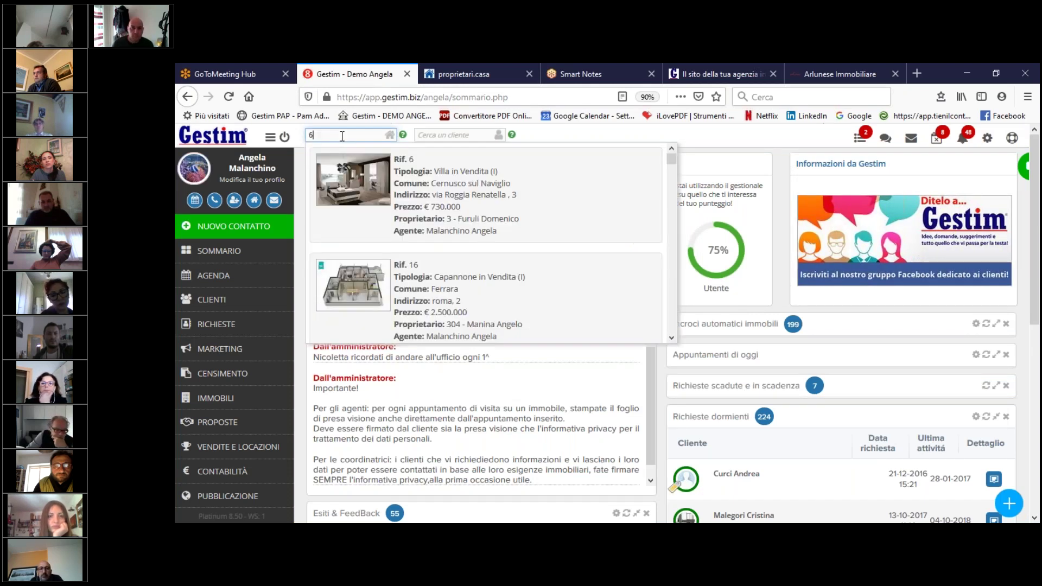
click(361, 200)
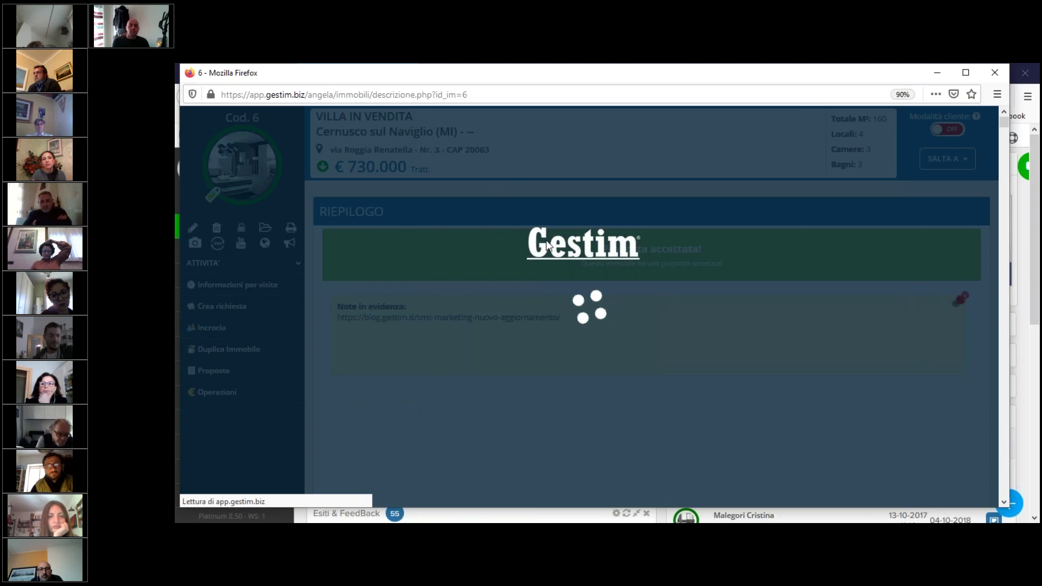
scroll(569, 350, down, 15)
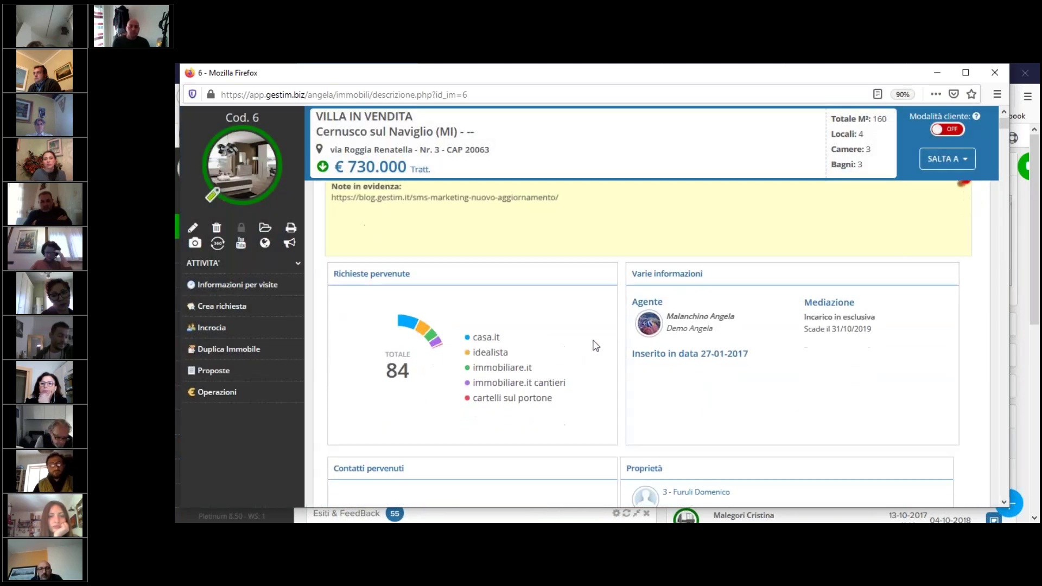
mouse_move(610, 339)
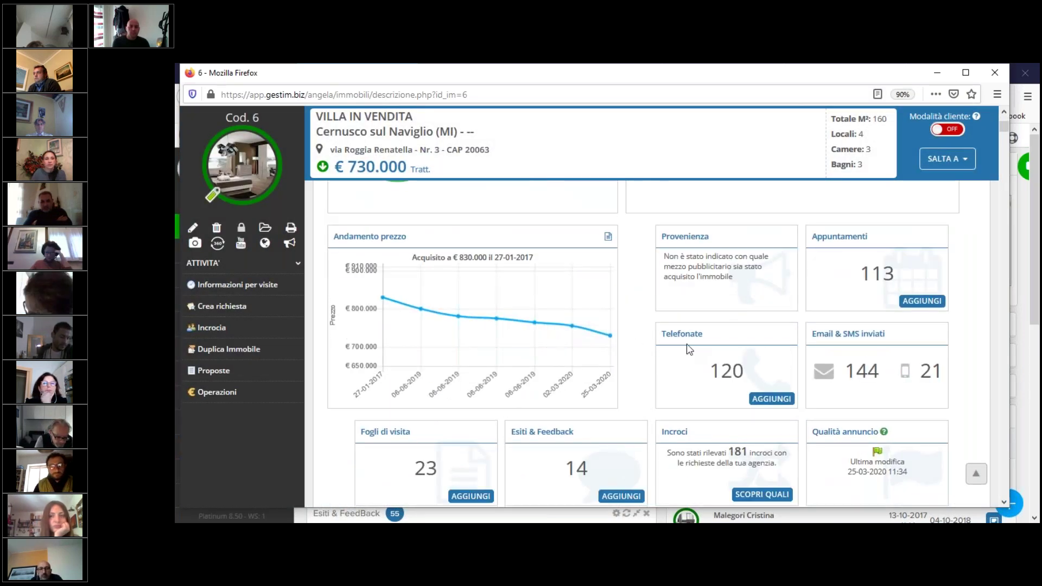
scroll(686, 343, down, 5)
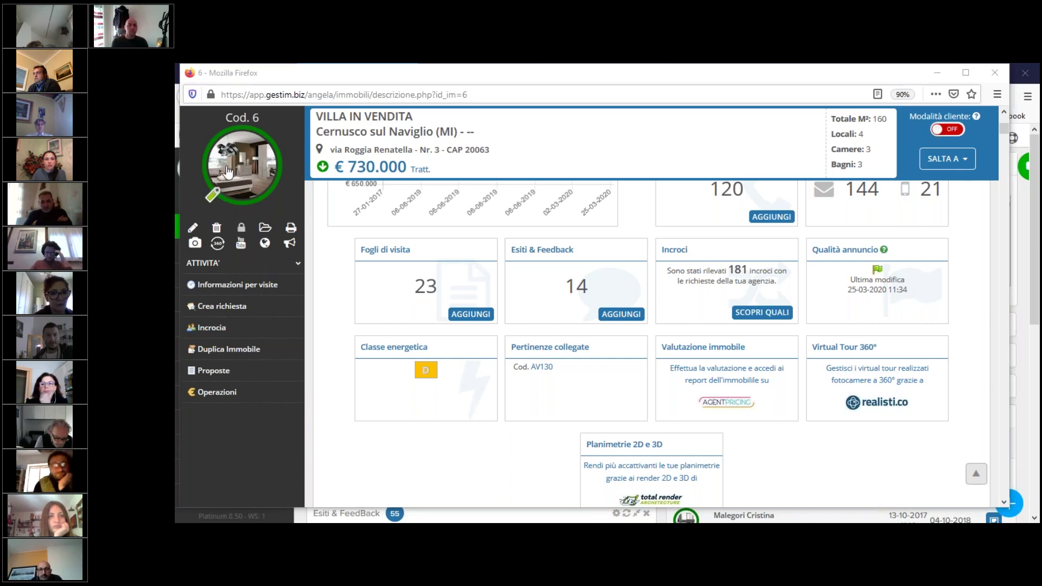
Step: Open the marketing operations for property 6 and show the WhatsApp sending option, cancelling before anything is sent
click(291, 245)
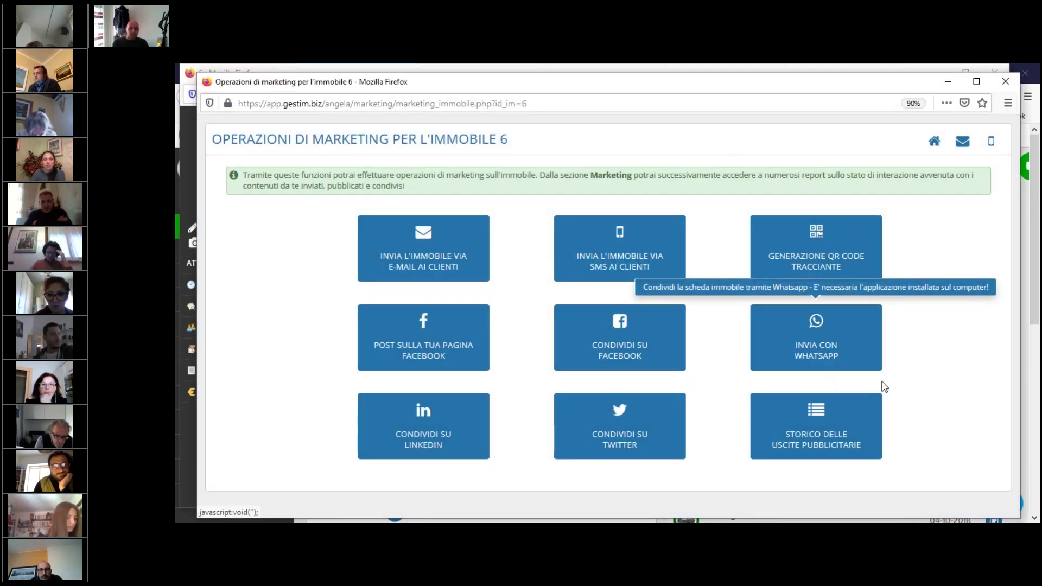
click(828, 355)
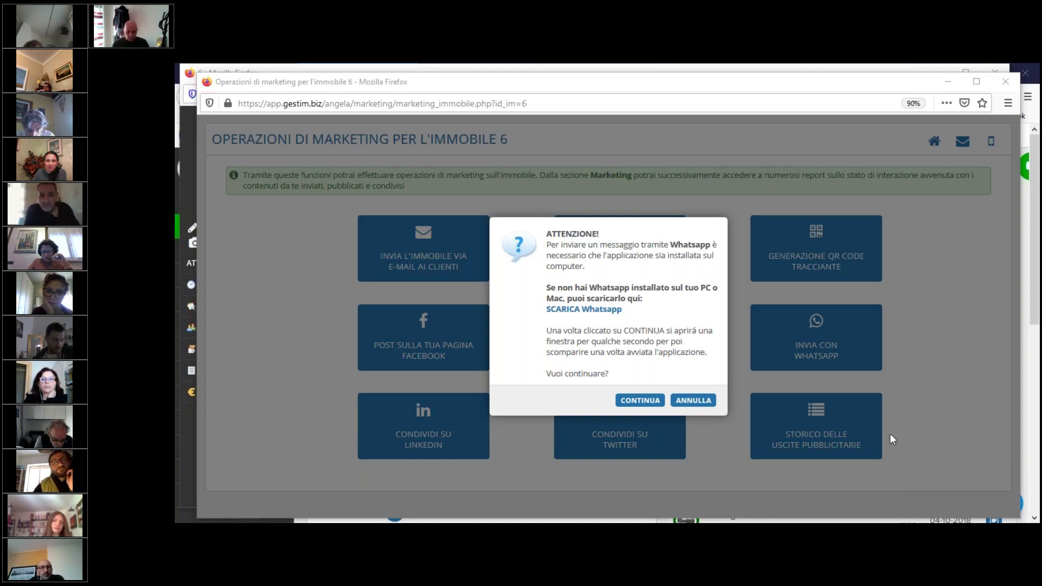
click(682, 399)
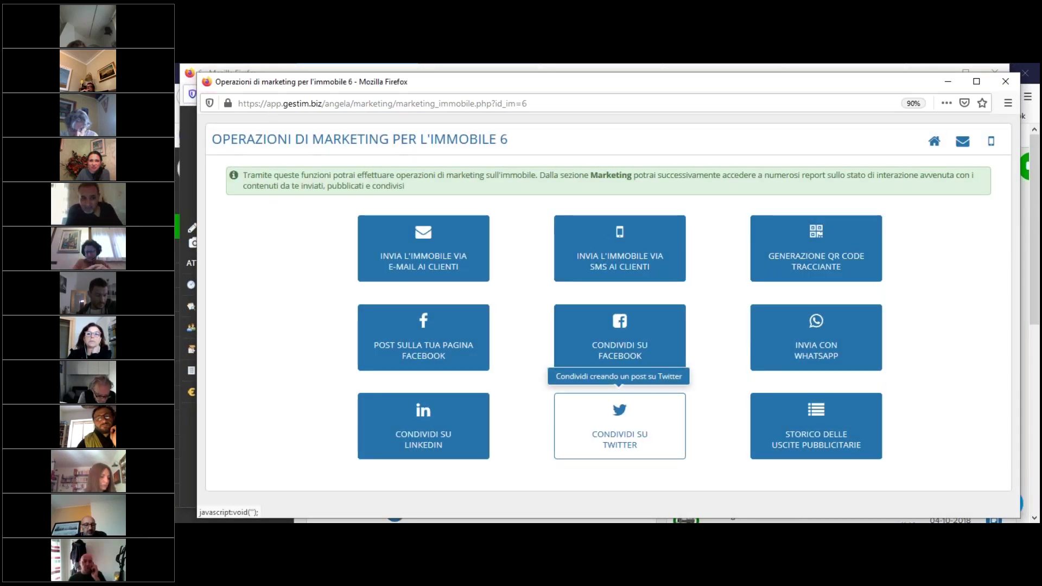